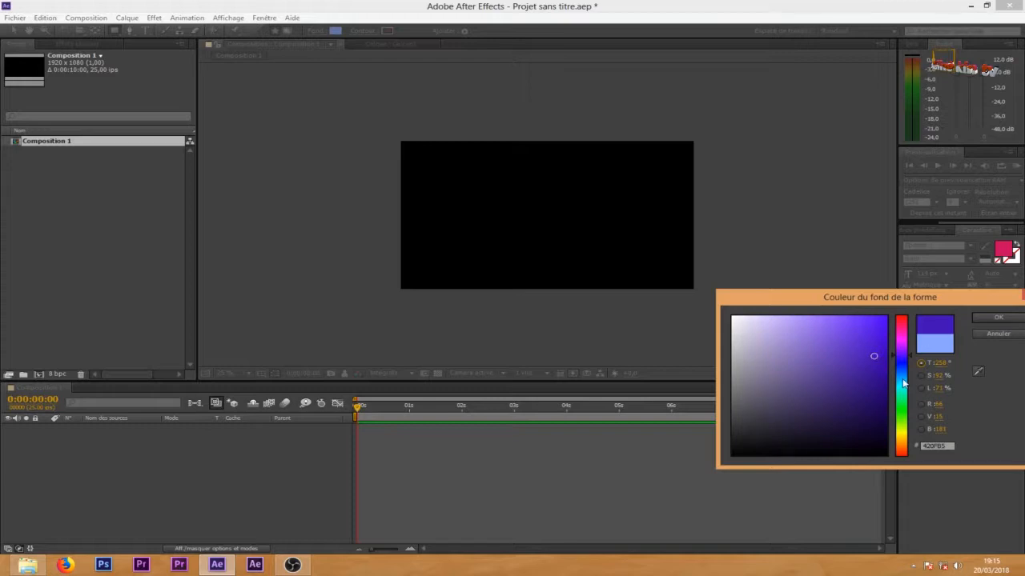
# Step: Apply fill colour 420FB5 and draw a large rectangle covering the composition's left part, extending past its top, left and bottom edges
pyautogui.click(998, 318)
pyautogui.moveTo(273, 85); pyautogui.dragTo(295, 100)
pyautogui.moveTo(337, 141)
pyautogui.mouseDown()
pyautogui.moveTo(556, 320)
pyautogui.moveTo(569, 347)
pyautogui.moveTo(531, 363)
pyautogui.moveTo(517, 356)
pyautogui.mouseUp()
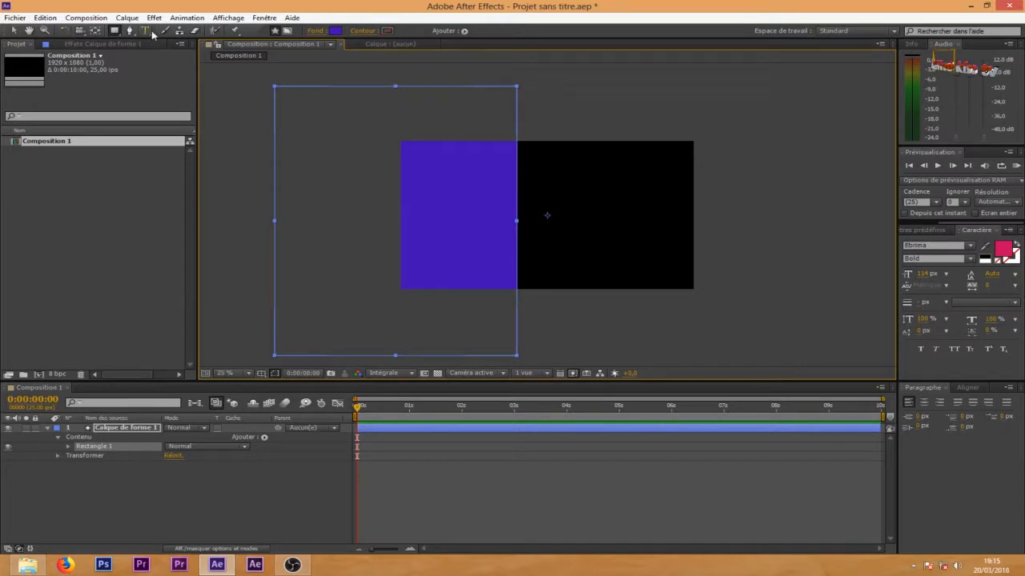
# Step: Rotate the purple rectangle into a diamond and move it so its right-hand corner sits near the composition's upper middle
pyautogui.click(67, 31)
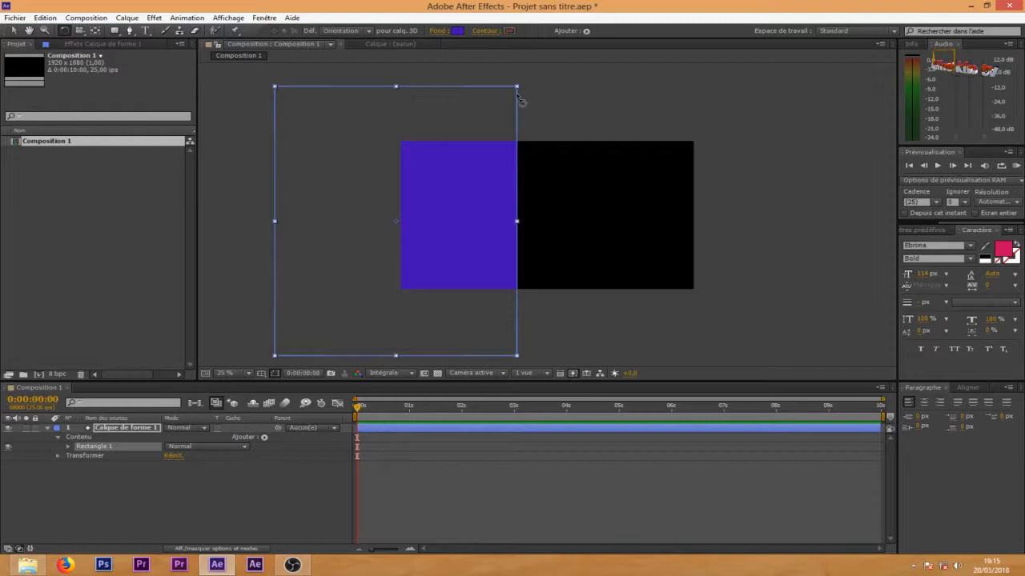
pyautogui.moveTo(522, 94); pyautogui.dragTo(387, 111)
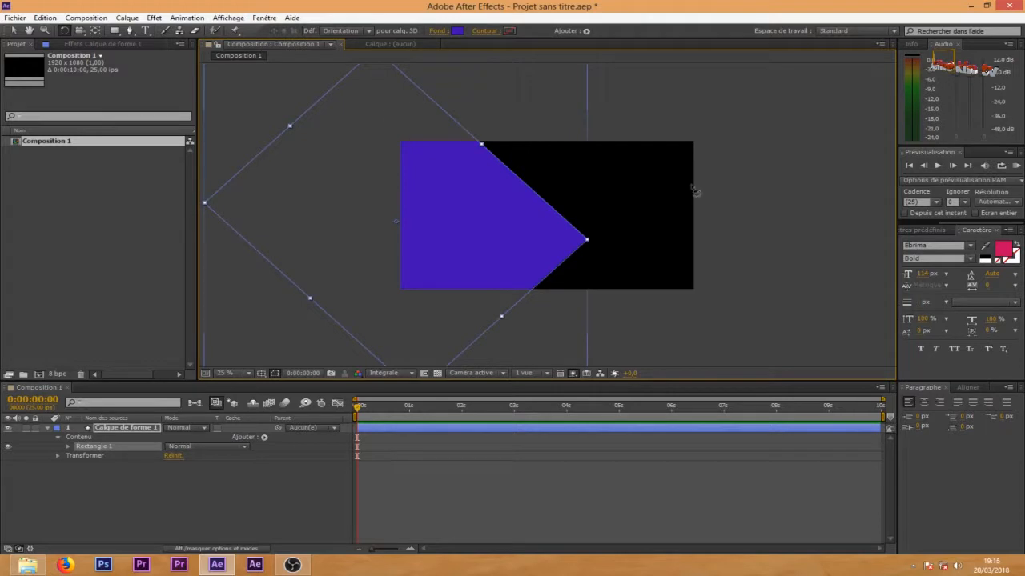
pyautogui.click(12, 30)
pyautogui.moveTo(593, 256); pyautogui.dragTo(516, 158)
pyautogui.click(566, 290)
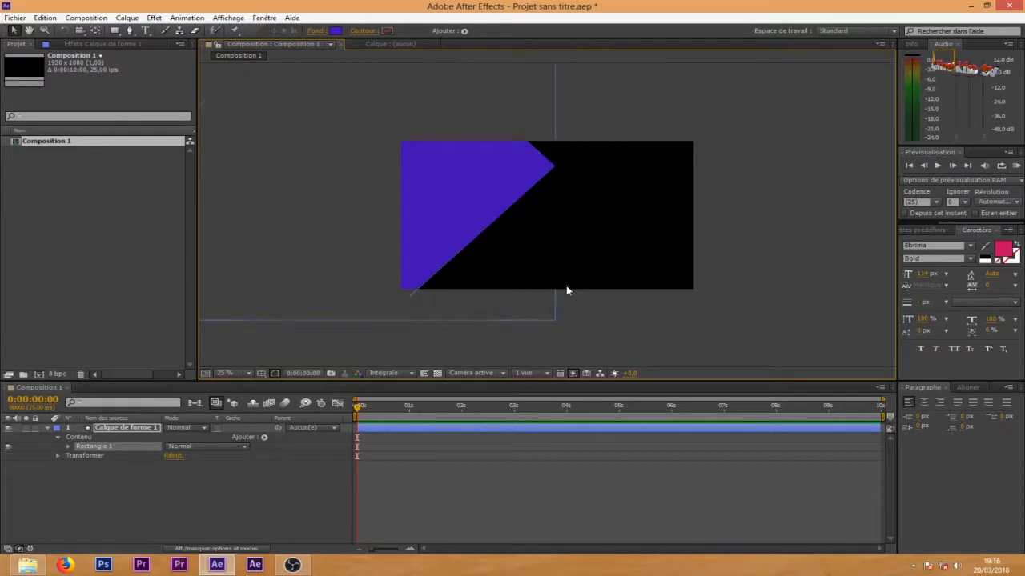
# Step: Duplicate the purple shape layer and rename the original layer "forme 1"
pyautogui.click(418, 250)
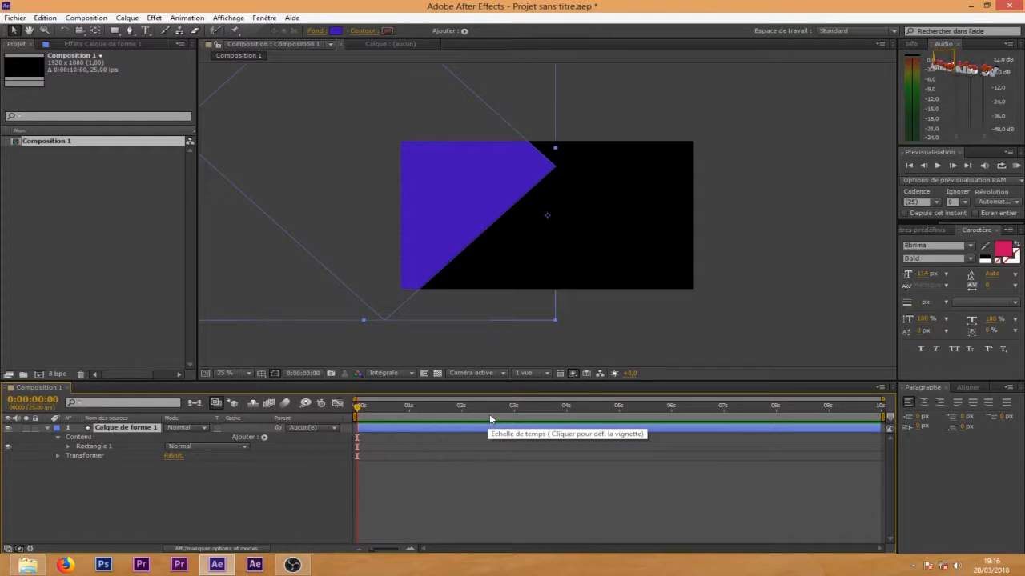
pyautogui.hotkey('ctrl', 'd')
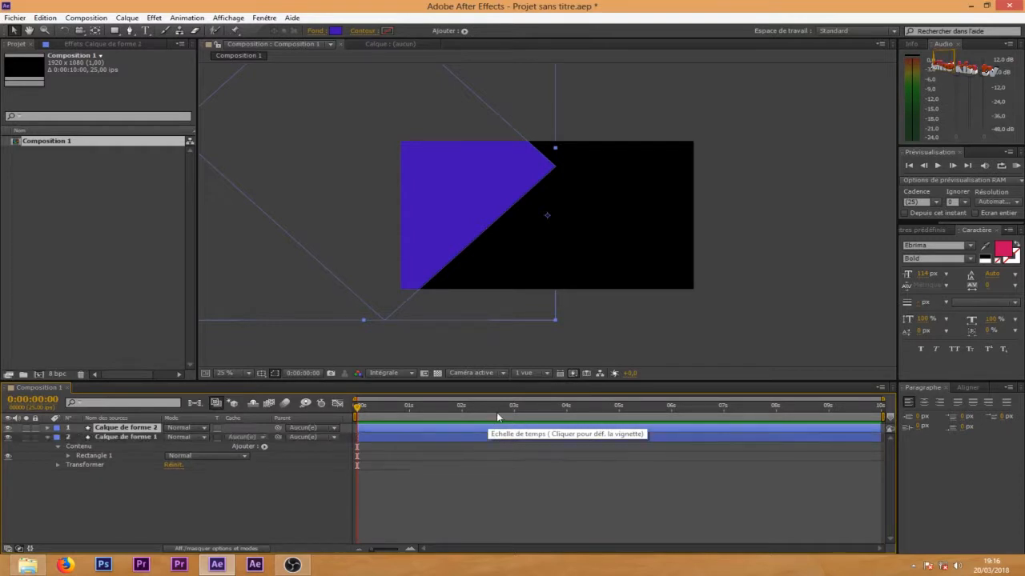
pyautogui.click(141, 439)
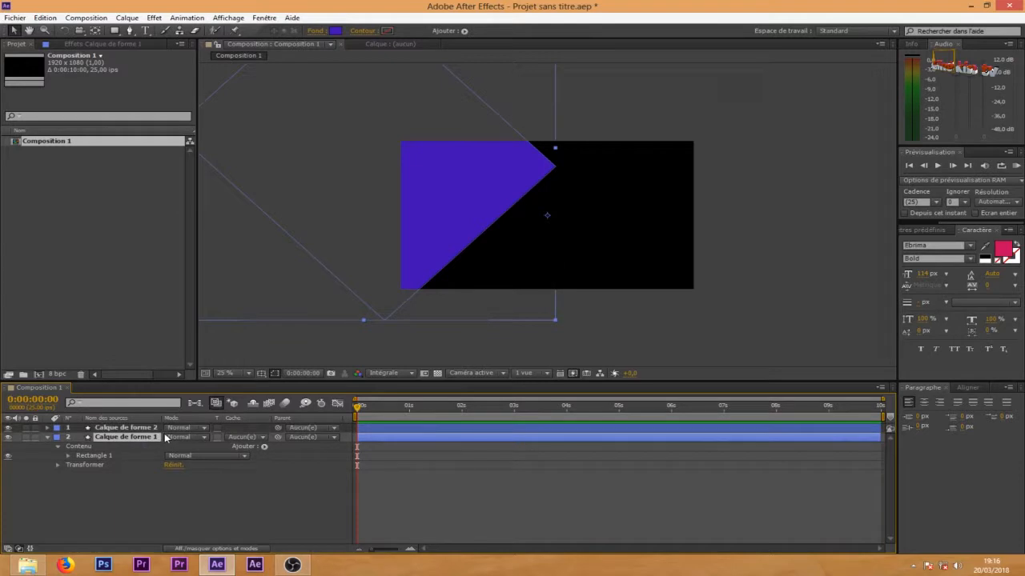
pyautogui.press('Return')
pyautogui.press('BackSpace')
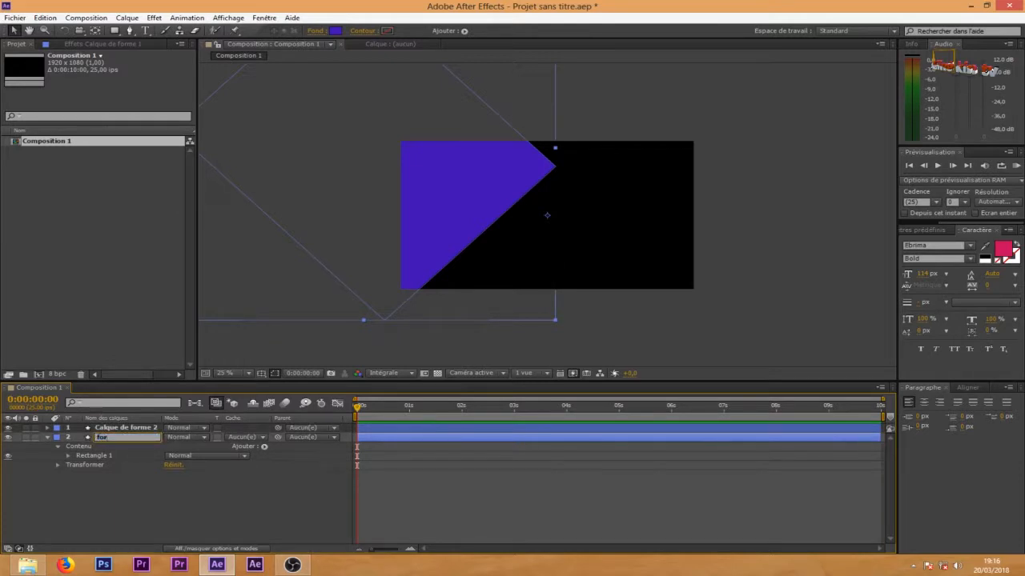
pyautogui.press('Return')
# Step: Rename the duplicated shape layer "forme 2"
pyautogui.click(141, 429)
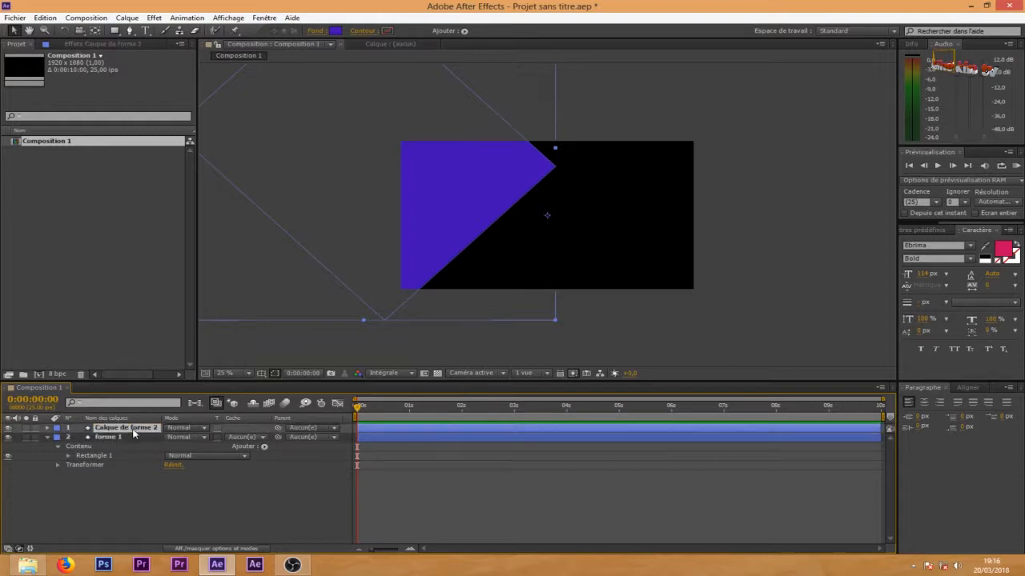
pyautogui.press('Return')
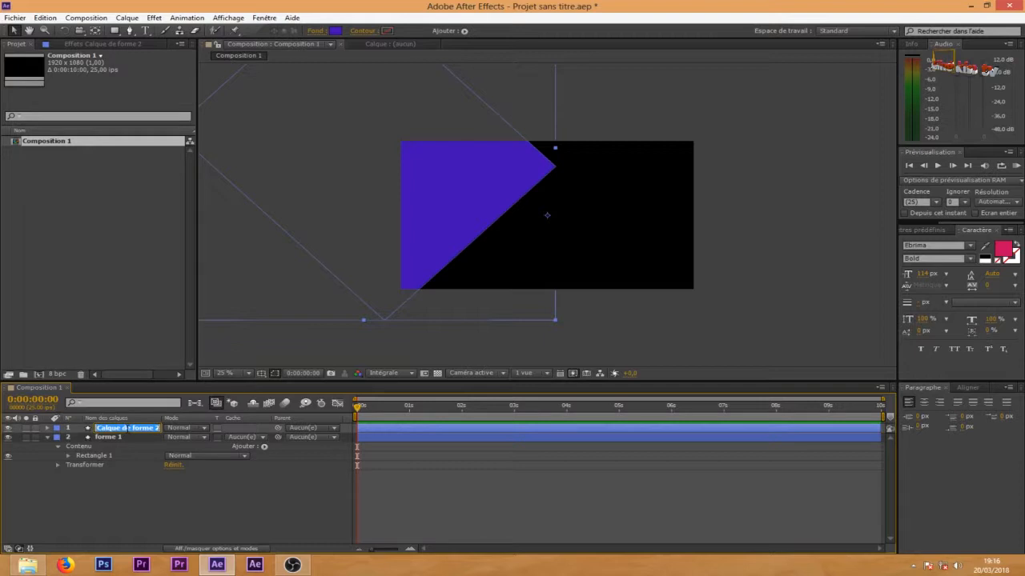
pyautogui.click(134, 428)
pyautogui.hotkey('shift', 'Home')
pyautogui.press('BackSpace')
pyautogui.click(131, 469)
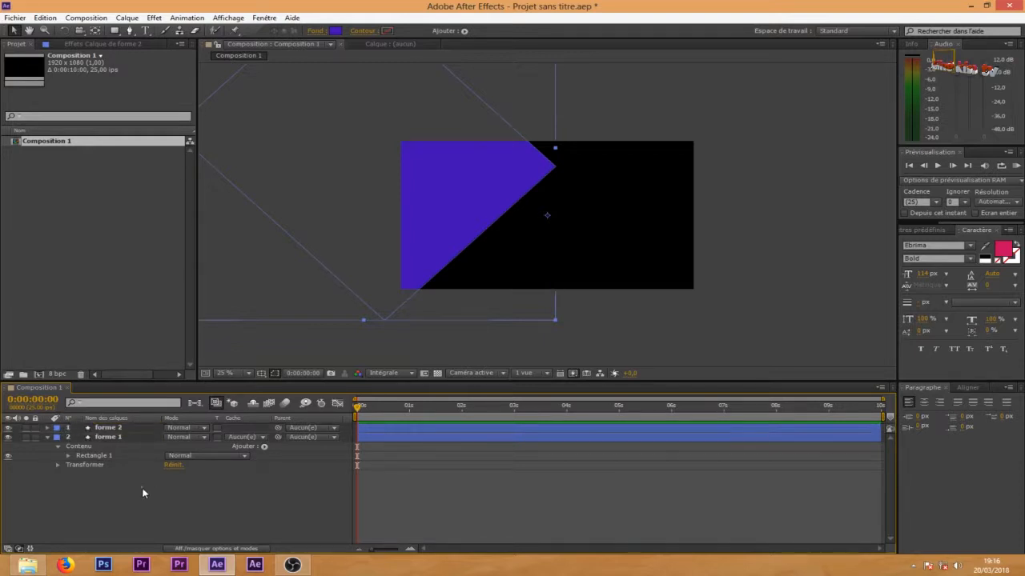
# Step: Move the forme 1 layer above forme 2 and collapse its properties
pyautogui.click(124, 437)
pyautogui.moveTo(116, 437); pyautogui.dragTo(114, 433)
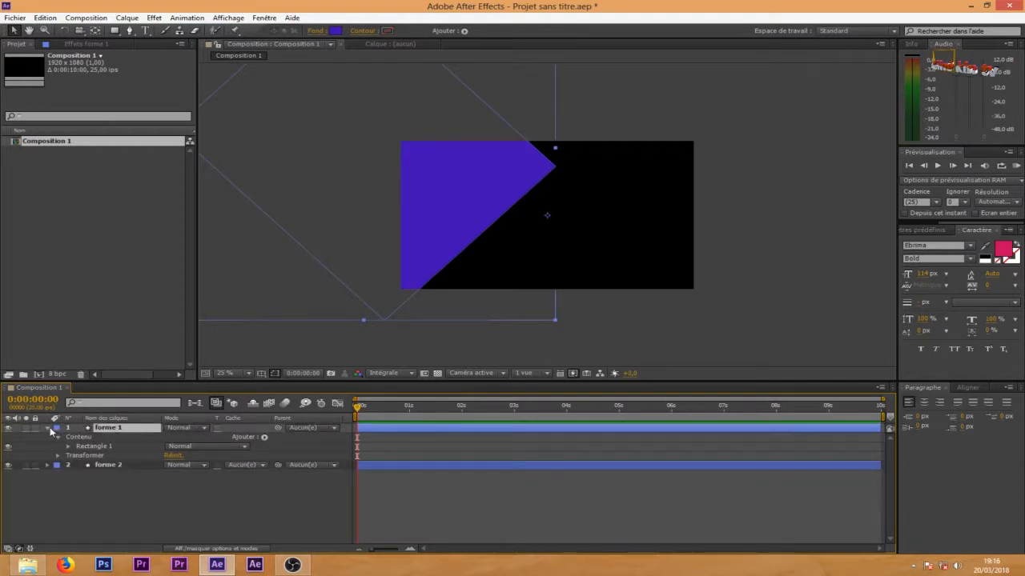
pyautogui.click(47, 429)
# Step: Change the fill of forme 2 to pinkish red FF004E and shift it slightly right so a thin stripe borders the purple shape
pyautogui.click(121, 438)
pyautogui.click(120, 429)
pyautogui.click(119, 439)
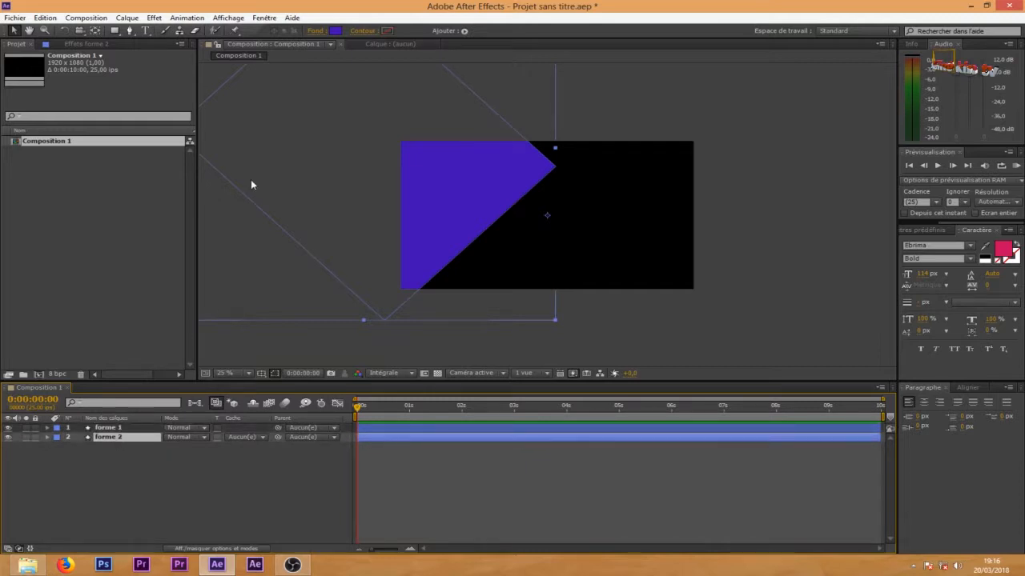
pyautogui.click(335, 33)
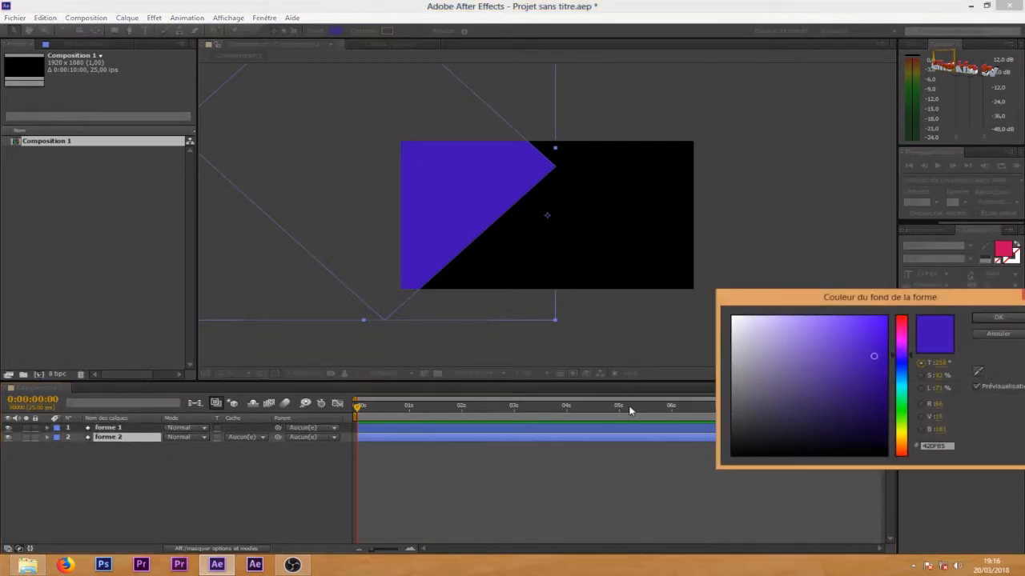
pyautogui.click(904, 331)
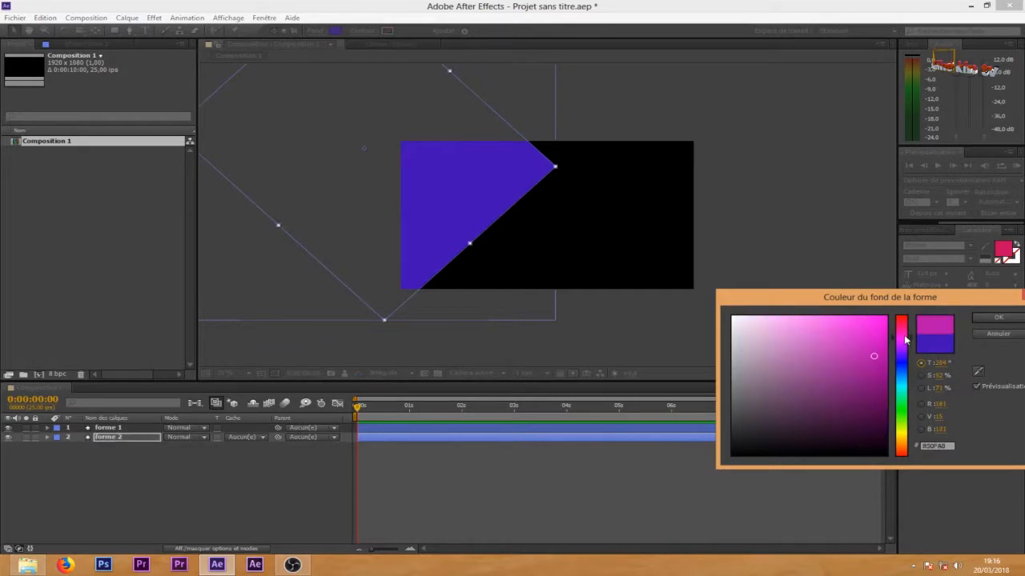
pyautogui.moveTo(905, 335)
pyautogui.mouseDown()
pyautogui.moveTo(910, 324)
pyautogui.moveTo(876, 317)
pyautogui.moveTo(887, 317)
pyautogui.mouseUp()
pyautogui.click(998, 318)
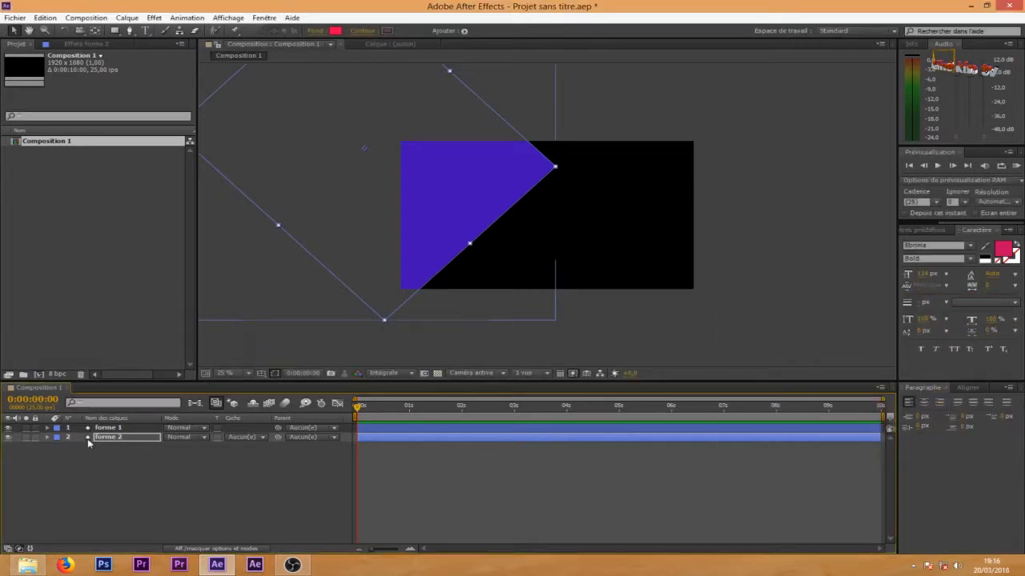
pyautogui.moveTo(335, 165); pyautogui.dragTo(341, 166)
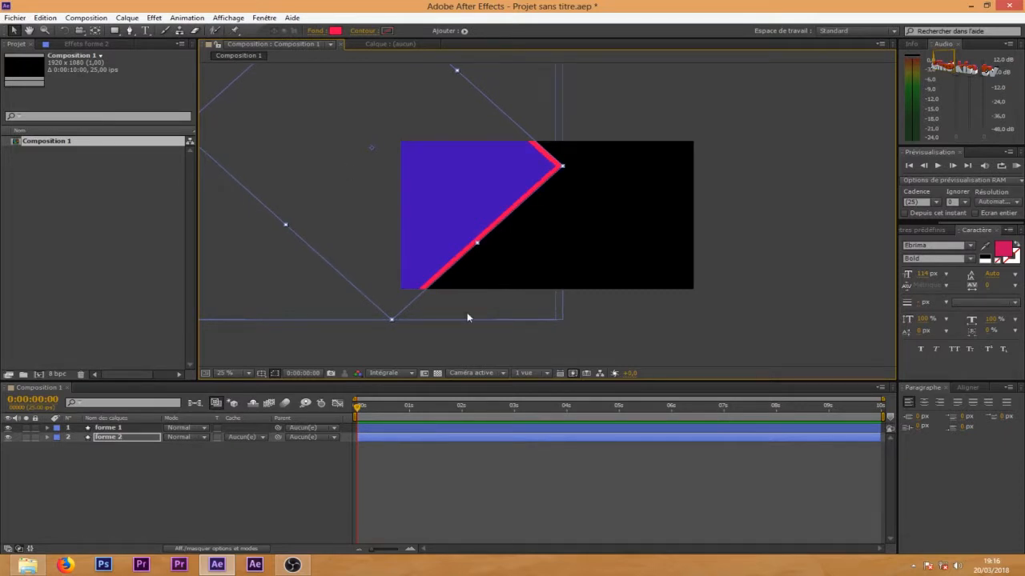
pyautogui.click(140, 447)
# Step: Duplicate the forme 2 layer and place the copy, forme 3, at the bottom of the layer stack
pyautogui.click(110, 428)
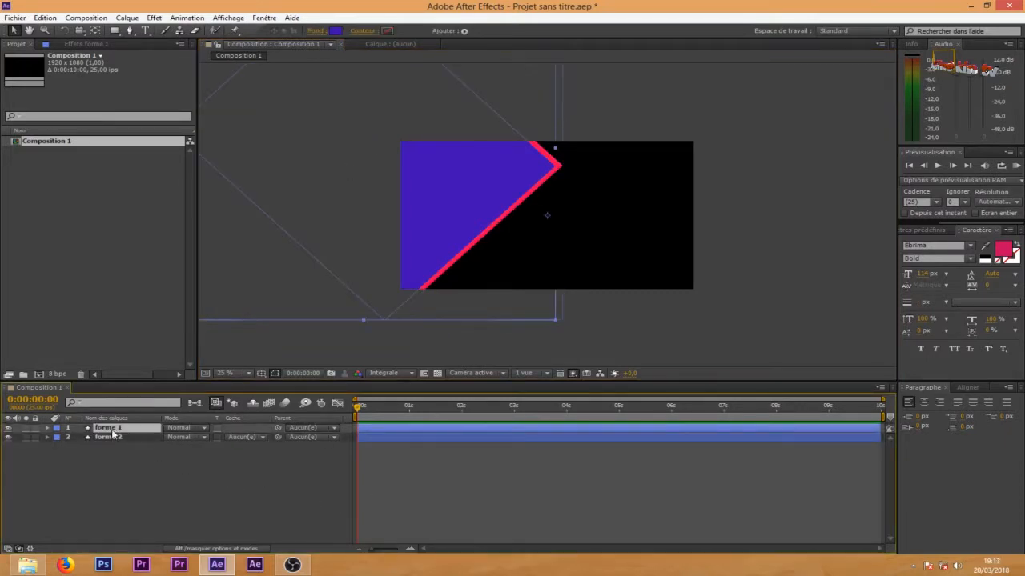
pyautogui.click(115, 437)
pyautogui.hotkey('ctrl', 'd')
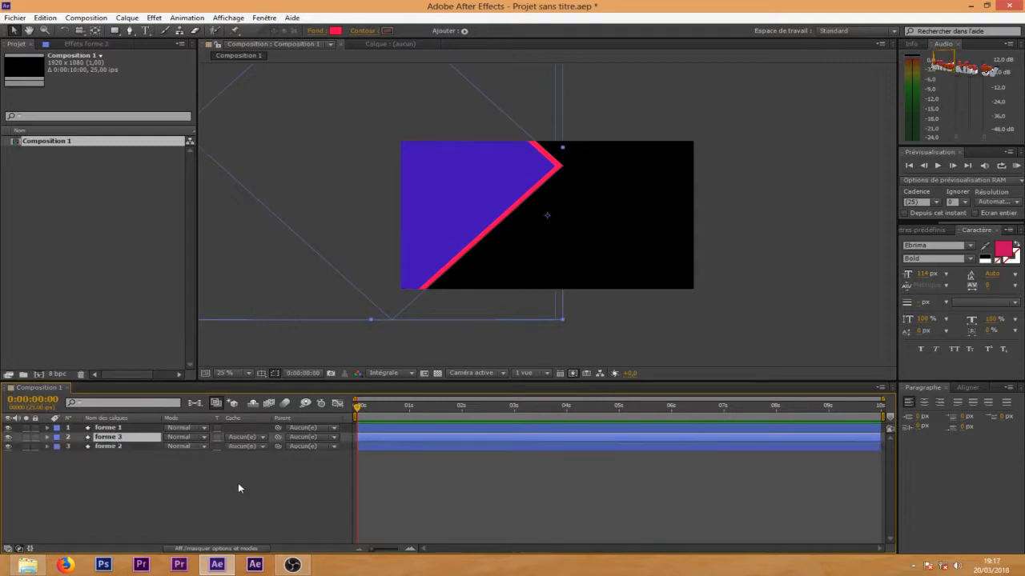
pyautogui.moveTo(118, 443); pyautogui.dragTo(120, 451)
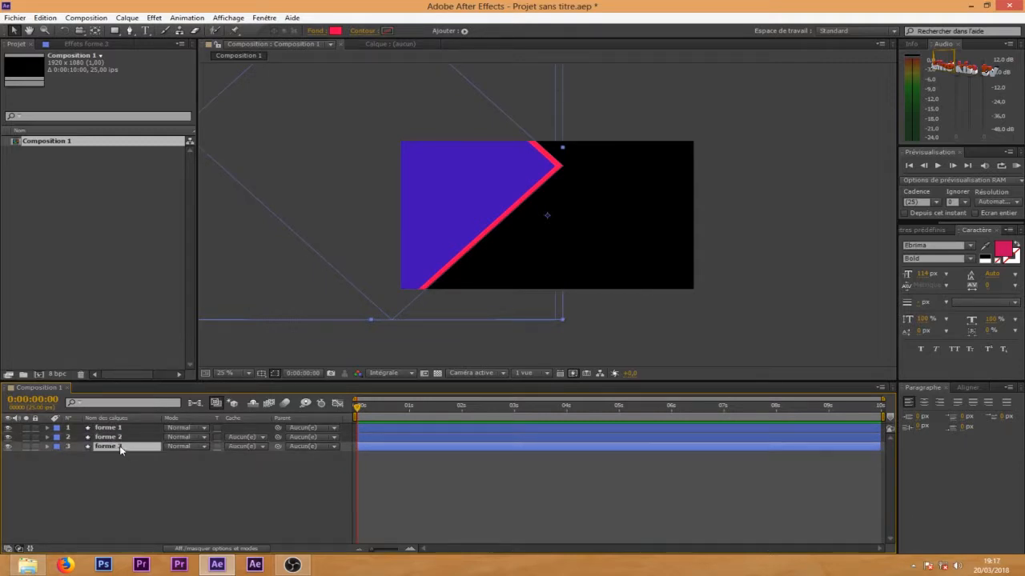
# Step: Change the fill colour of forme 3 to a dark golden yellow
pyautogui.click(335, 31)
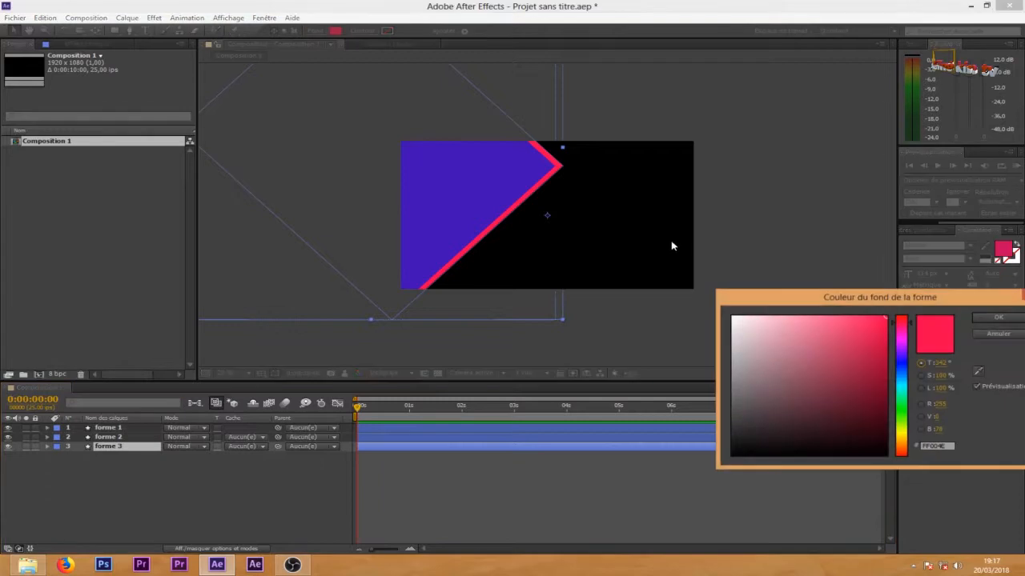
pyautogui.moveTo(904, 324); pyautogui.dragTo(906, 439)
pyautogui.moveTo(867, 328); pyautogui.dragTo(887, 345)
pyautogui.click(998, 318)
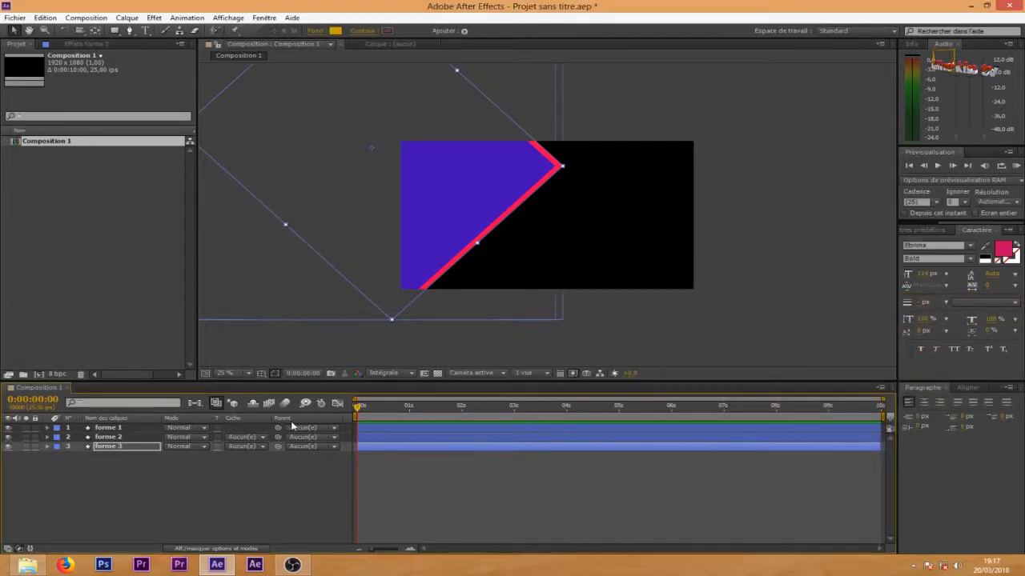
# Step: Display the safe-margin guides and shift forme 3 to about 1000, 544 so a gold stripe borders the red one
pyautogui.press('p')
pyautogui.press("'")
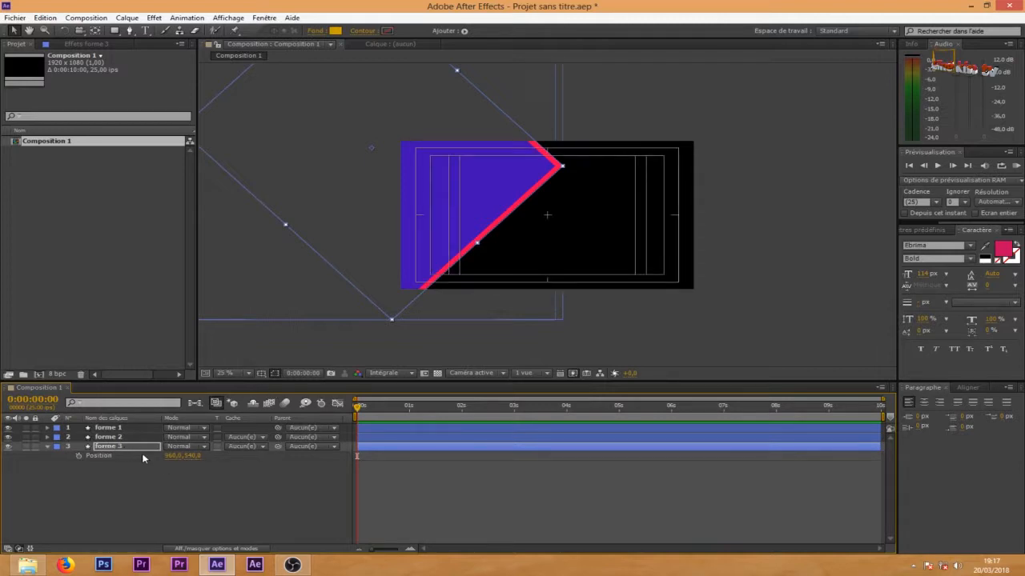
pyautogui.click(47, 447)
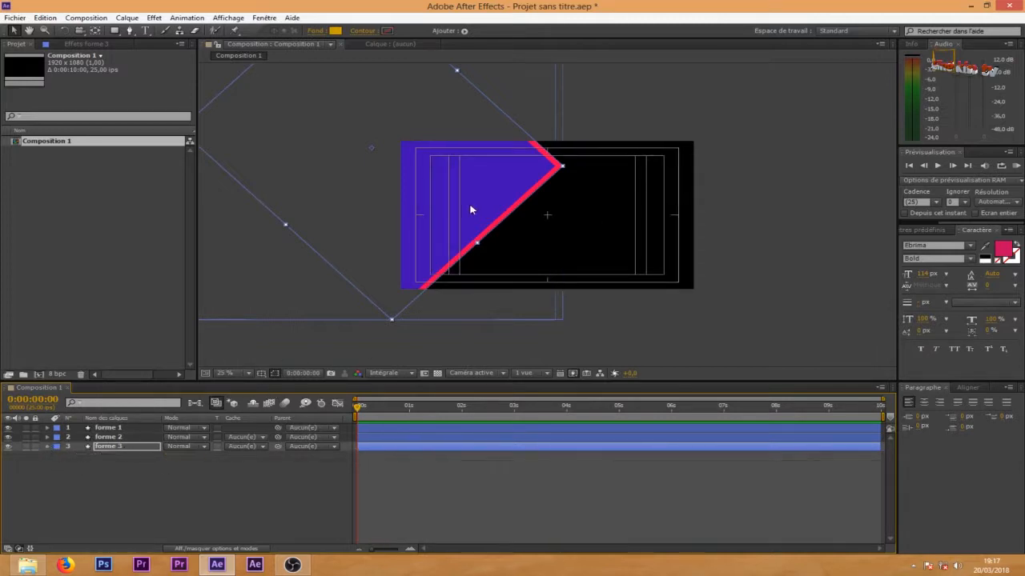
pyautogui.click(120, 444)
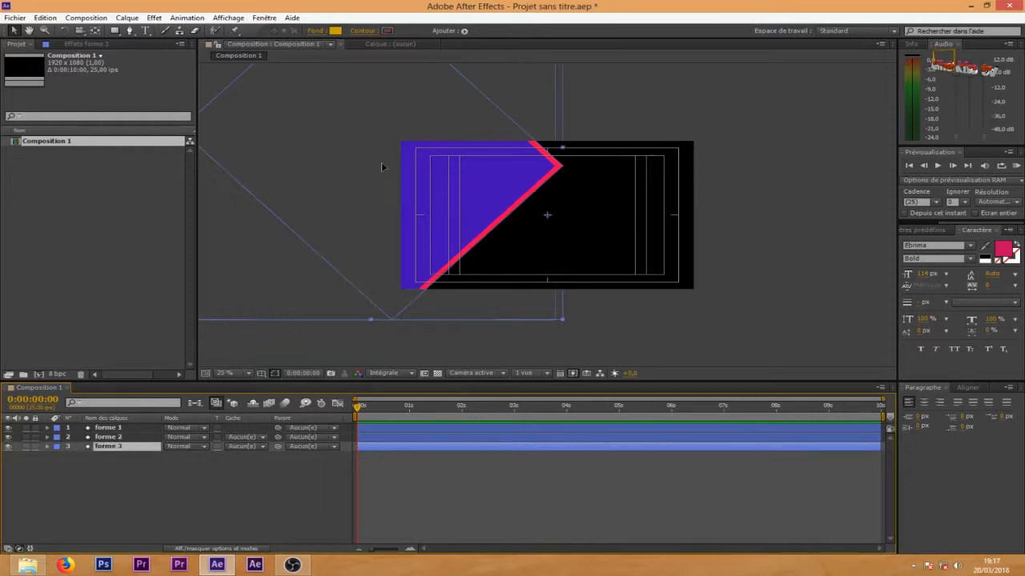
pyautogui.moveTo(382, 167); pyautogui.dragTo(388, 168)
pyautogui.press('Return')
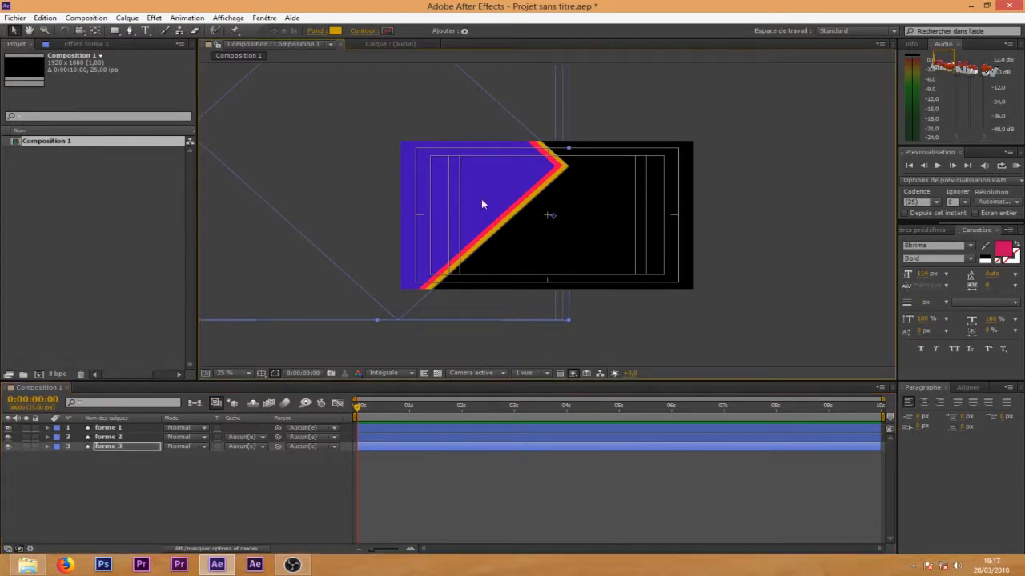
pyautogui.scroll(4, 456, 196)
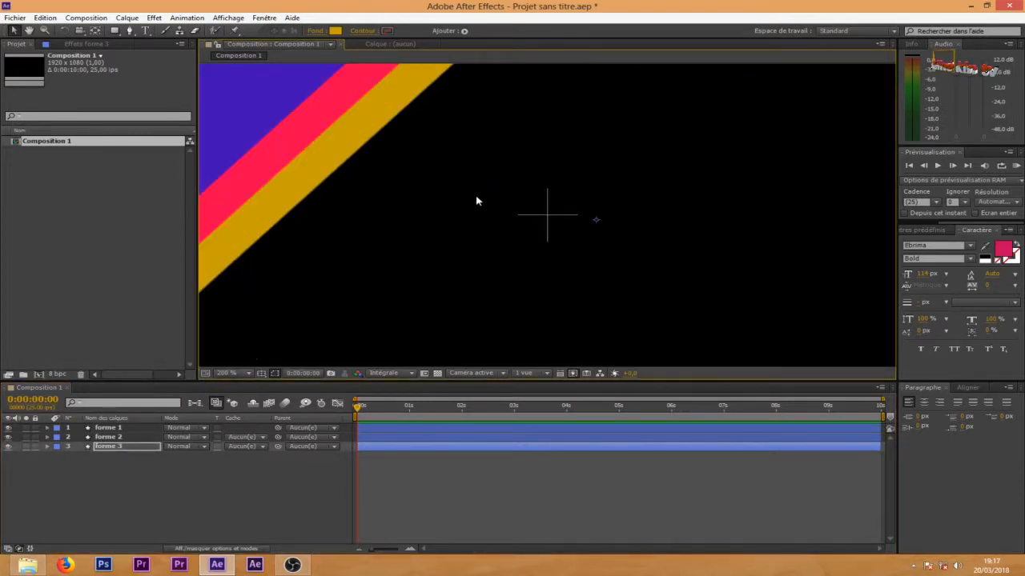
pyautogui.scroll(-2, 475, 201)
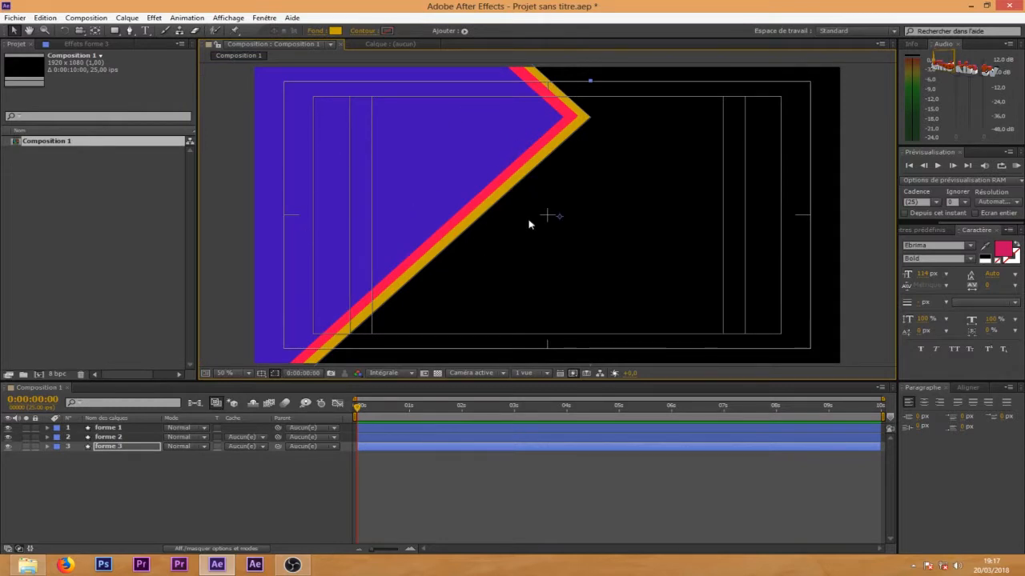
pyautogui.scroll(-2, 602, 246)
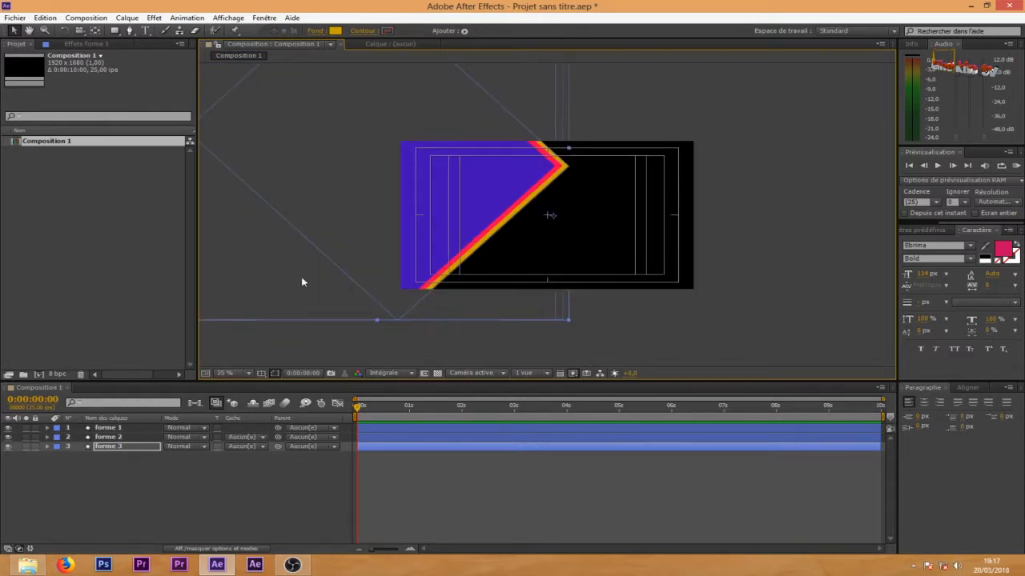
# Step: Add a Position keyframe at 0:00:00:24 on all three layers, forme 1, forme 2 and forme 3
pyautogui.click(383, 488)
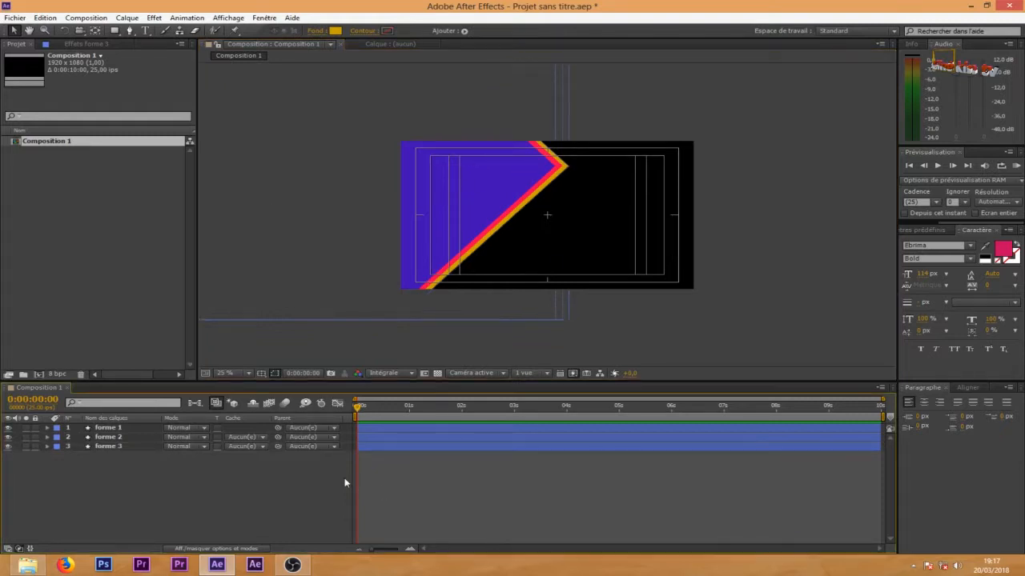
pyautogui.moveTo(106, 454); pyautogui.dragTo(133, 391)
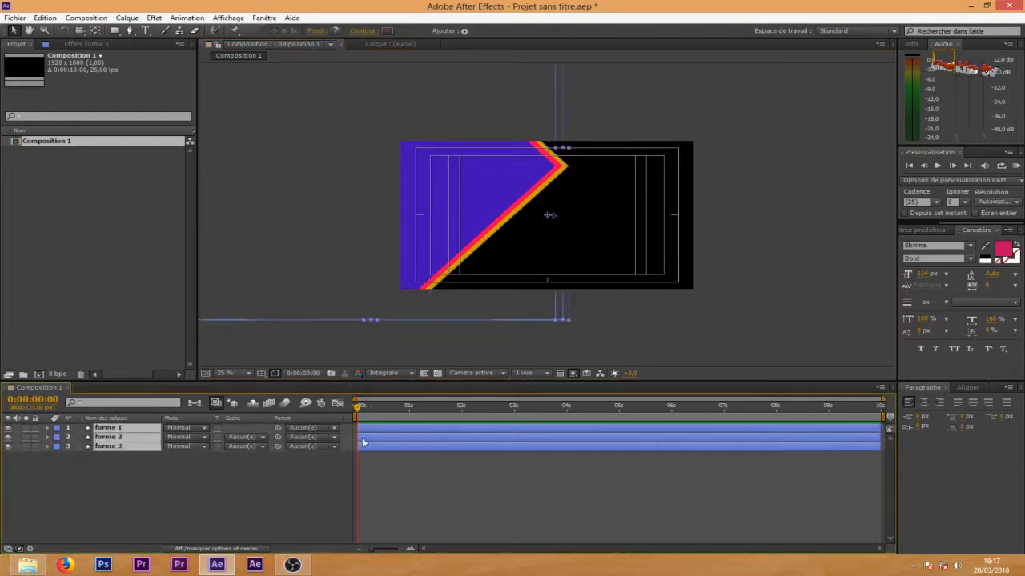
pyautogui.click(408, 411)
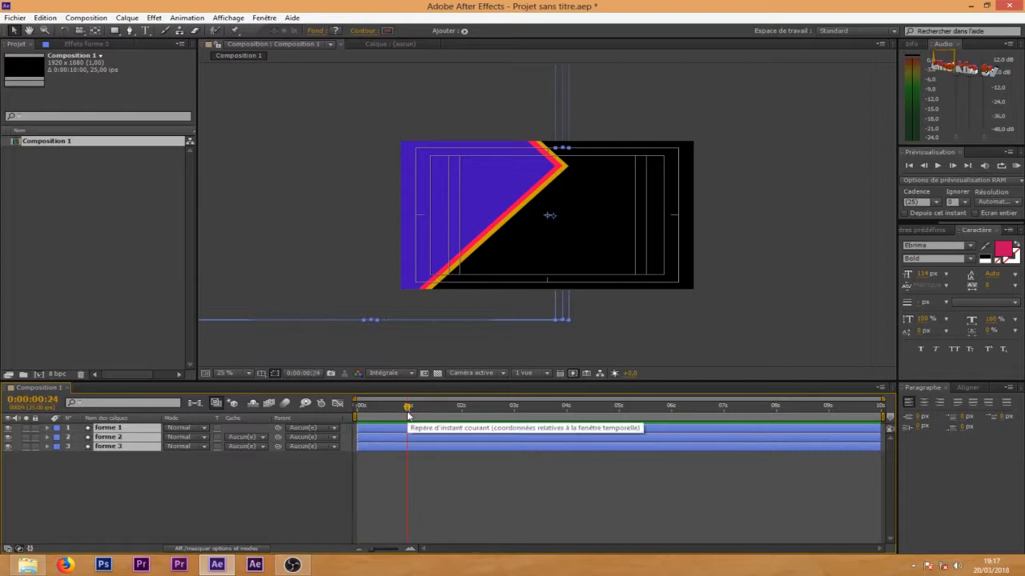
pyautogui.press('p')
pyautogui.click(79, 437)
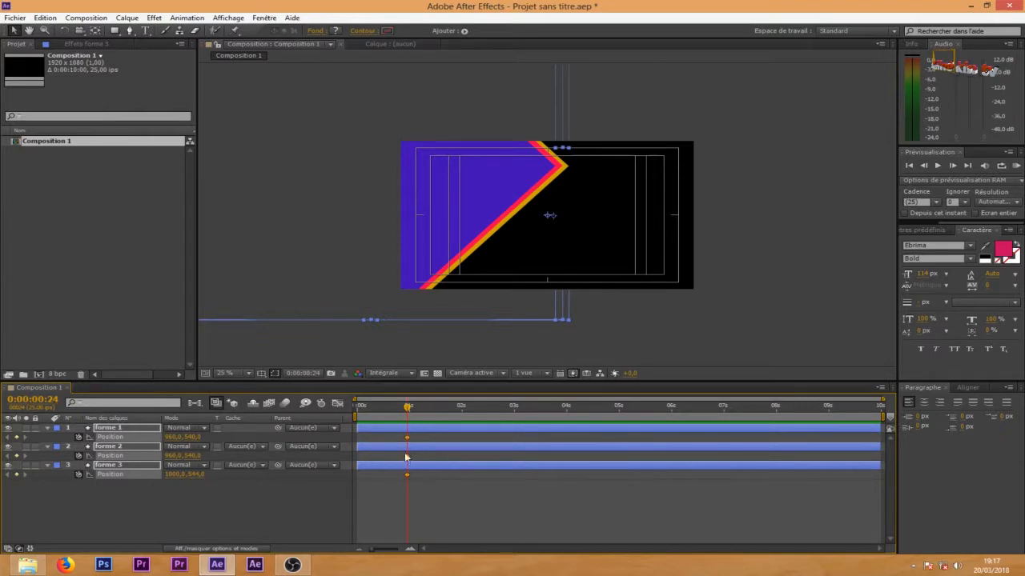
# Step: At 0:00:00:00, set forme 1's Position to -127, 540 so it starts outside the frame
pyautogui.moveTo(407, 408); pyautogui.dragTo(357, 407)
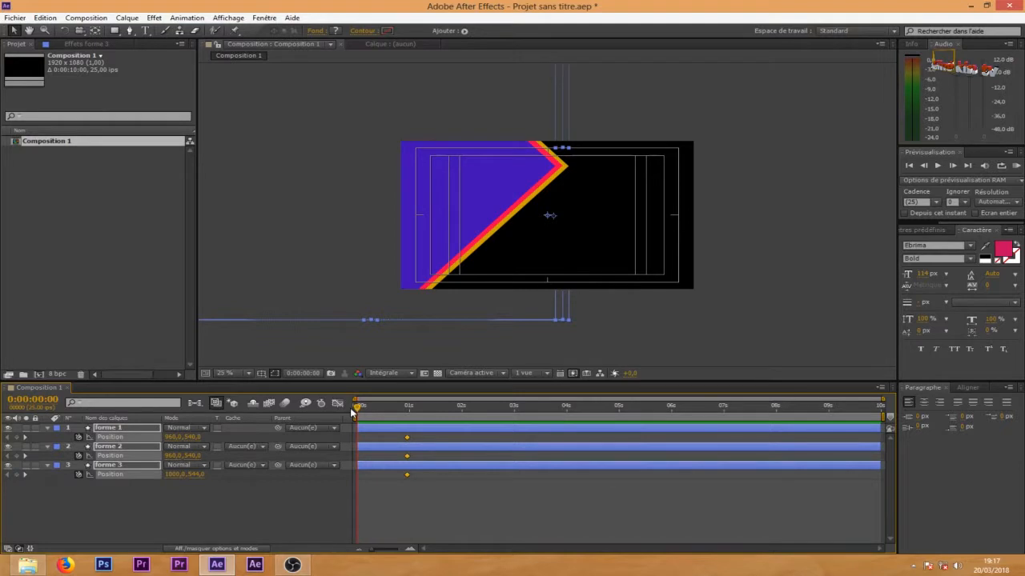
pyautogui.click(462, 500)
pyautogui.click(425, 428)
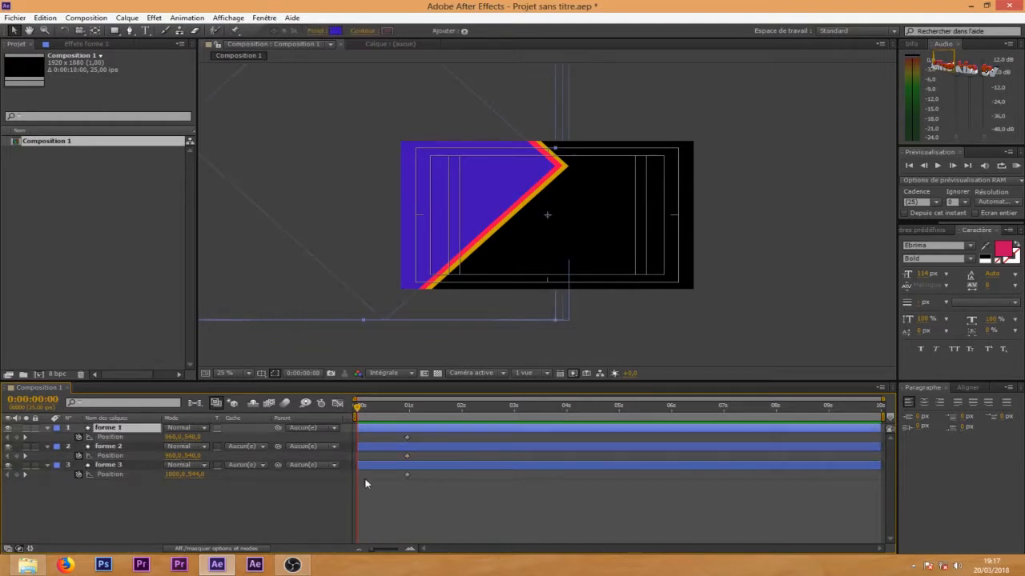
pyautogui.moveTo(179, 440); pyautogui.dragTo(72, 453)
pyautogui.moveTo(169, 440); pyautogui.dragTo(6, 454)
pyautogui.moveTo(171, 438); pyautogui.dragTo(3, 456)
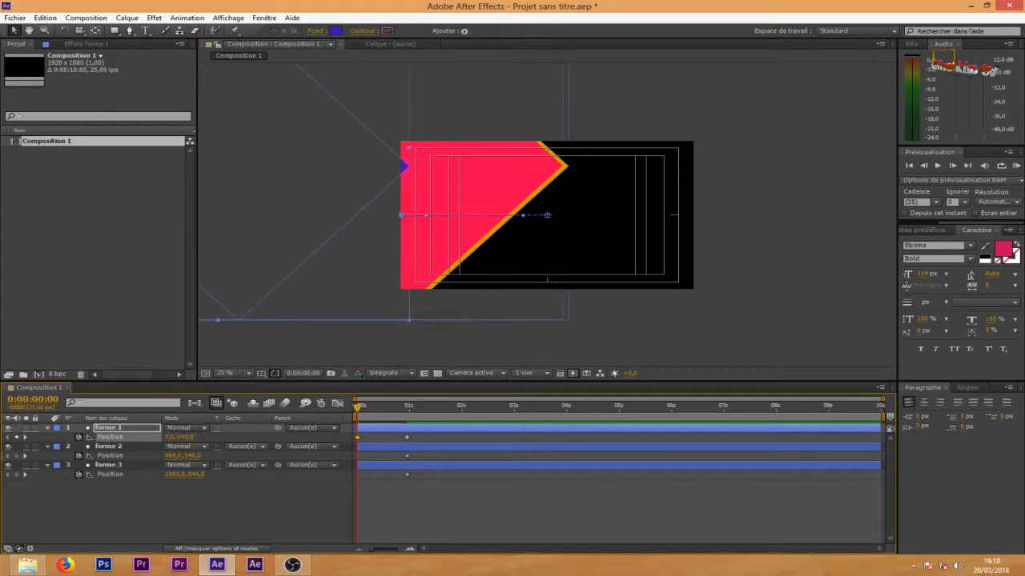
pyautogui.moveTo(170, 439); pyautogui.dragTo(101, 449)
# Step: Set forme 2's Position at 0:00:00:00 to -127, 540, matching the start of forme 1
pyautogui.click(376, 448)
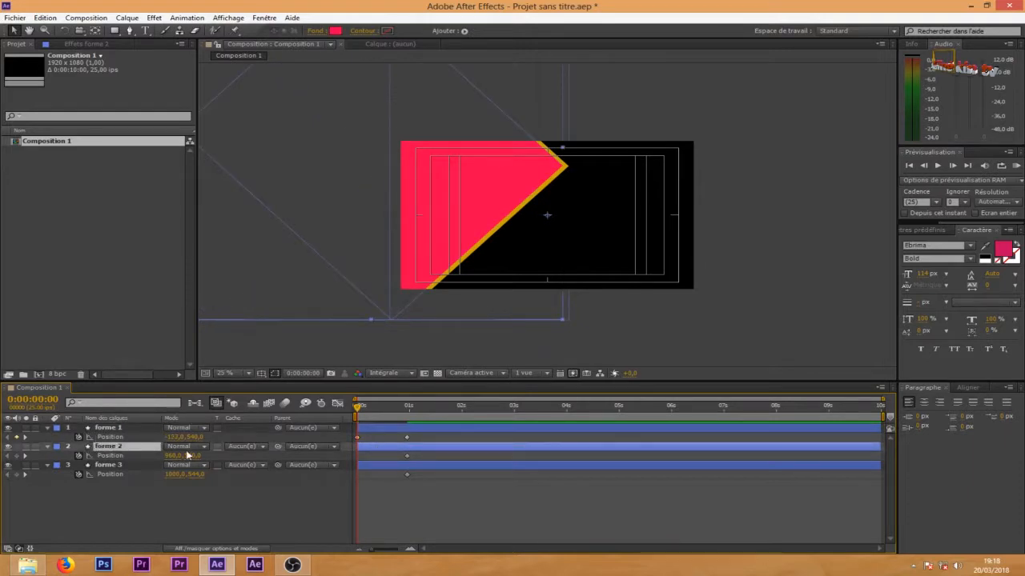
pyautogui.moveTo(172, 458); pyautogui.dragTo(2, 478)
pyautogui.moveTo(169, 457); pyautogui.dragTo(1, 502)
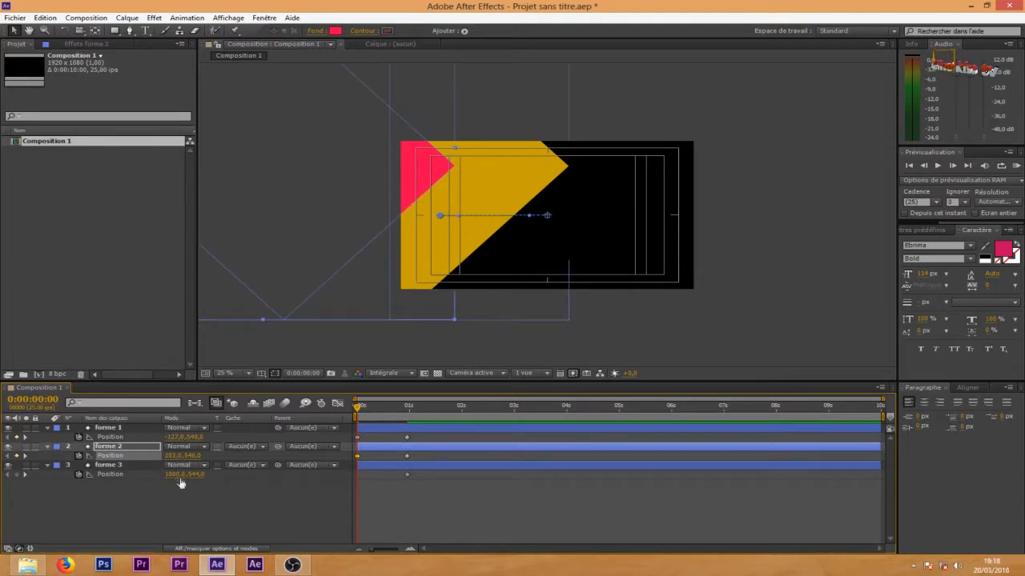
pyautogui.moveTo(172, 457); pyautogui.dragTo(0, 508)
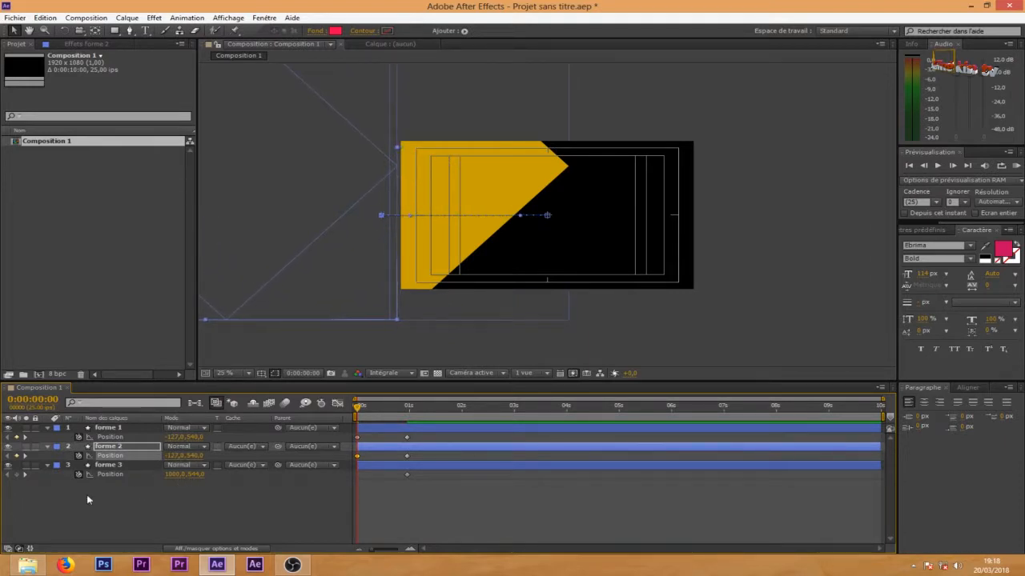
# Step: Set forme 3's starting Position at 0:00:00:00 to about -308, 544, fully outside the frame
pyautogui.click(364, 465)
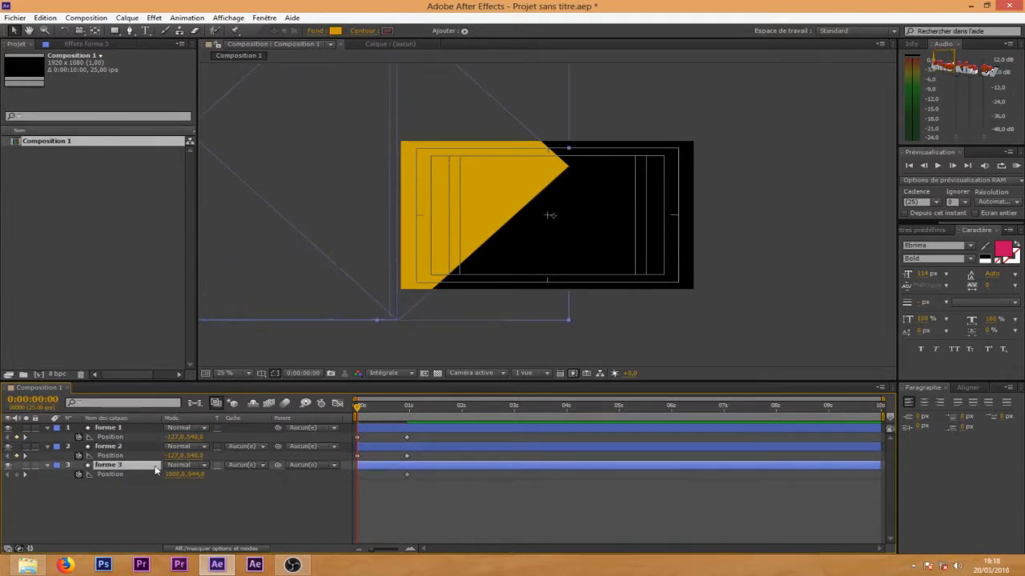
pyautogui.moveTo(174, 479); pyautogui.dragTo(64, 482)
pyautogui.moveTo(171, 484); pyautogui.dragTo(229, 504)
pyautogui.moveTo(170, 475); pyautogui.dragTo(2, 536)
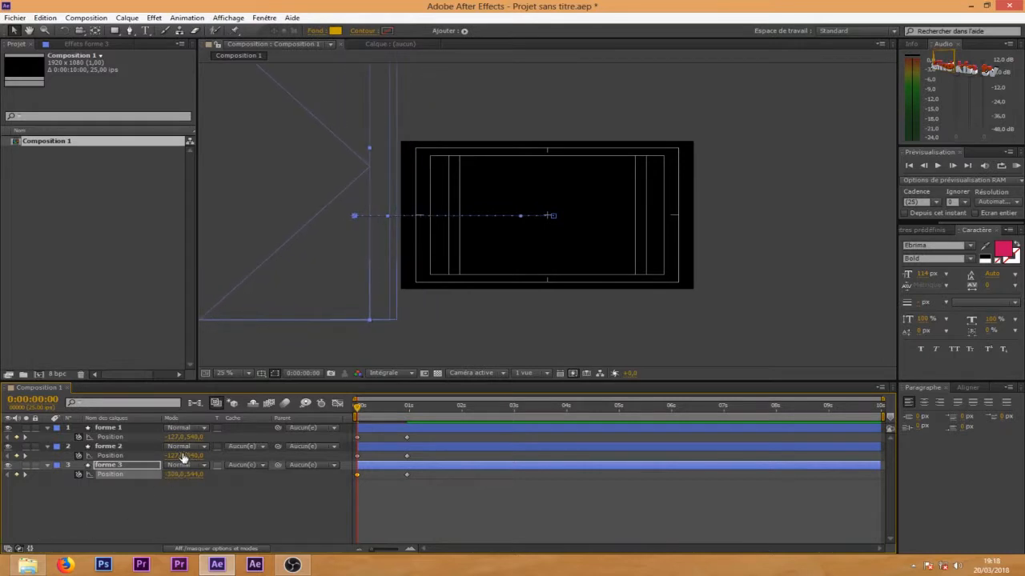
# Step: Move forme 2's starting Position farther out to about -428, 540 and play back the entrance animation
pyautogui.click(357, 458)
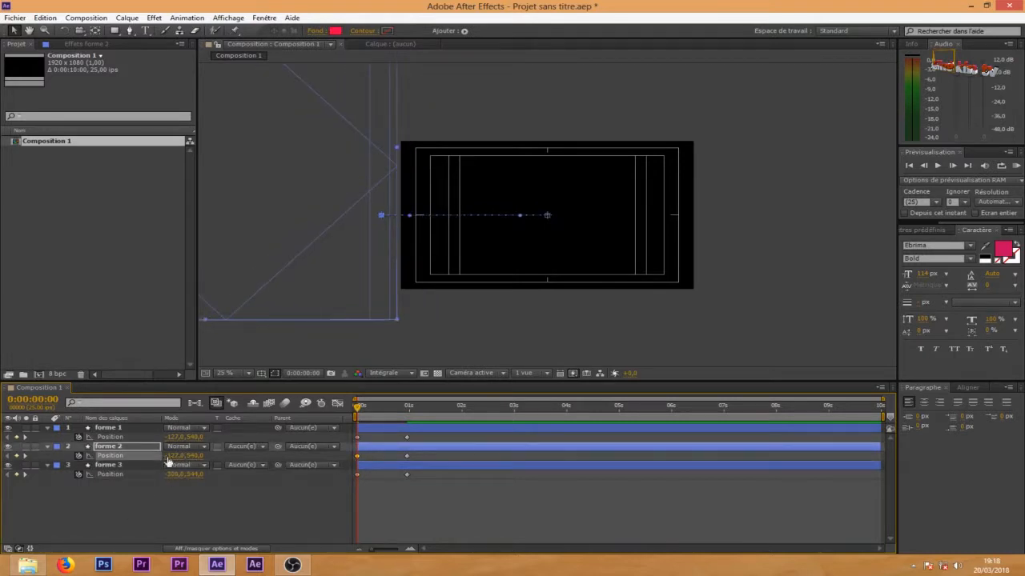
pyautogui.moveTo(177, 456); pyautogui.dragTo(17, 457)
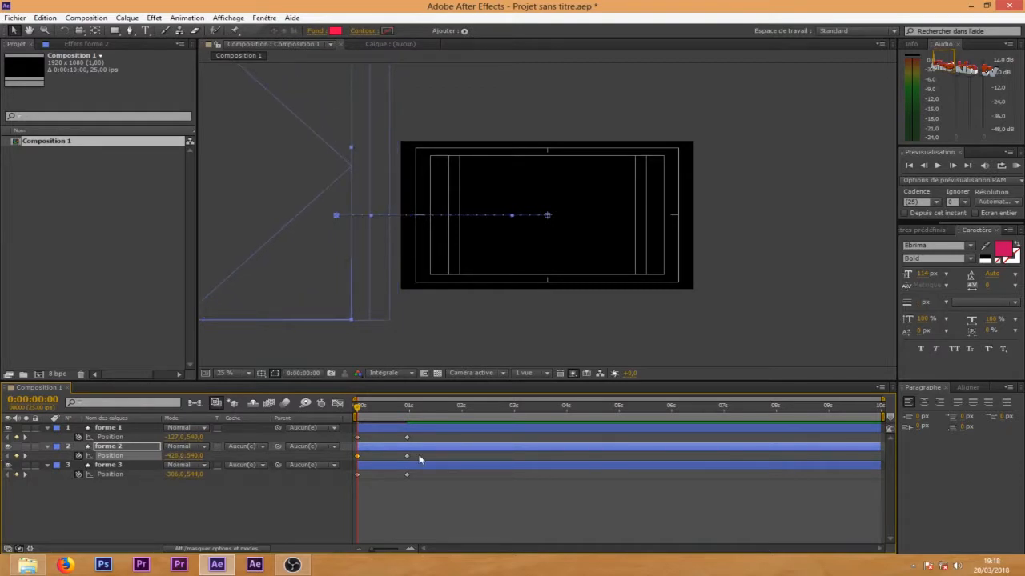
pyautogui.moveTo(360, 408)
pyautogui.mouseDown()
pyautogui.moveTo(421, 418)
pyautogui.moveTo(364, 420)
pyautogui.mouseUp()
pyautogui.press('space')
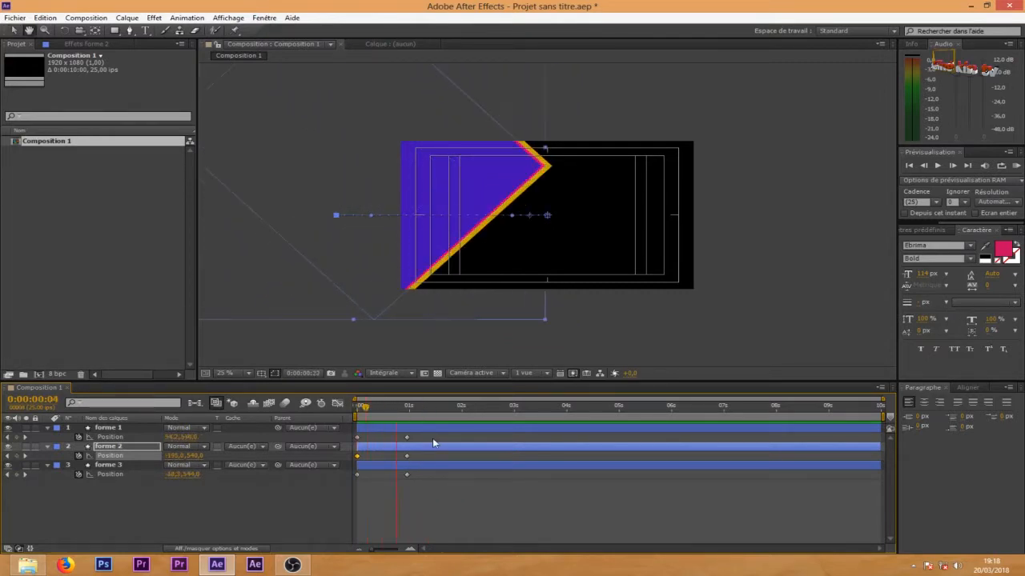
# Step: Apply Easy Ease to all Position keyframes of the three layers and reshape their speed curves for a fast start and slow arrival
pyautogui.moveTo(431, 438); pyautogui.dragTo(324, 491)
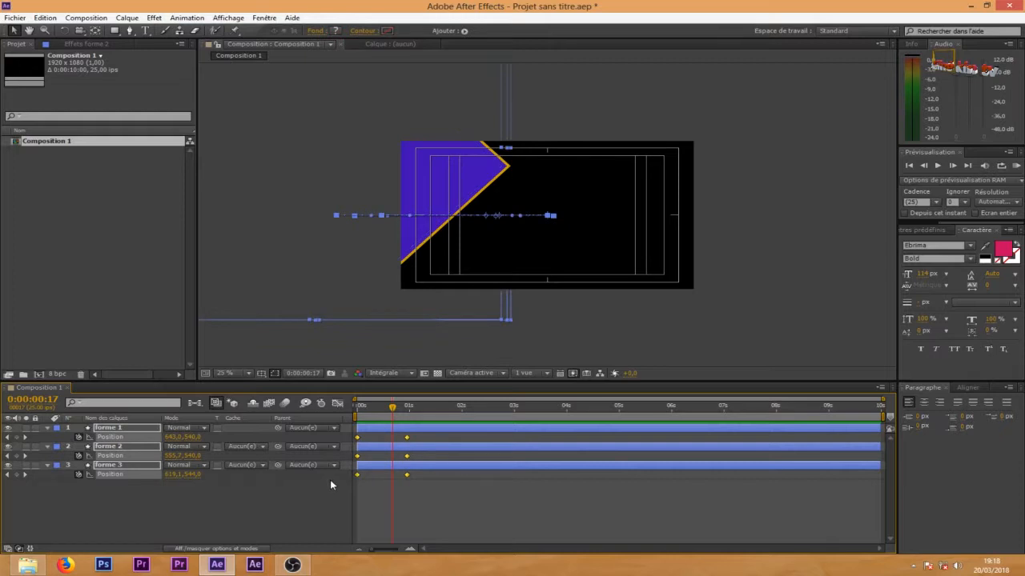
pyautogui.press('F9')
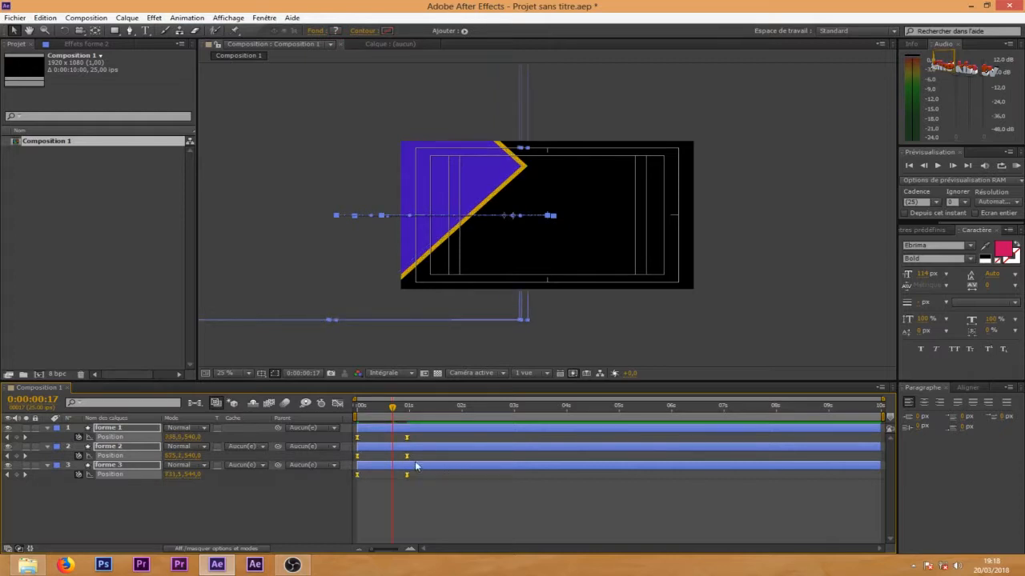
pyautogui.click(337, 402)
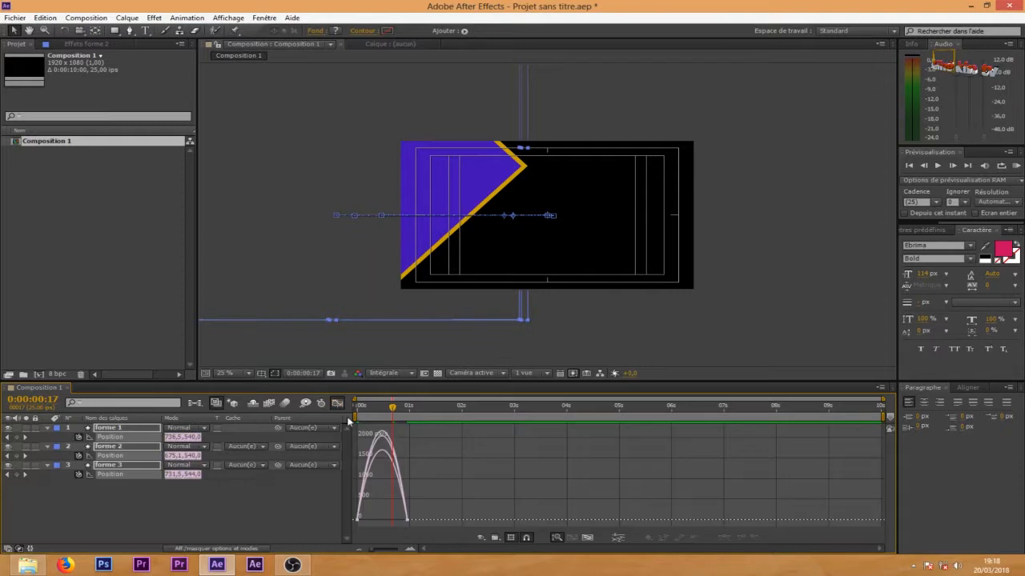
pyautogui.moveTo(433, 505); pyautogui.dragTo(338, 489)
pyautogui.click(337, 404)
# Step: Stagger the layers in time, starting forme 2 about 6 frames in and forme 1 at 0:00:00:17
pyautogui.click(418, 436)
pyautogui.moveTo(418, 437)
pyautogui.mouseDown()
pyautogui.moveTo(369, 456)
pyautogui.moveTo(380, 458)
pyautogui.moveTo(382, 444)
pyautogui.moveTo(389, 454)
pyautogui.moveTo(408, 435)
pyautogui.moveTo(399, 432)
pyautogui.mouseUp()
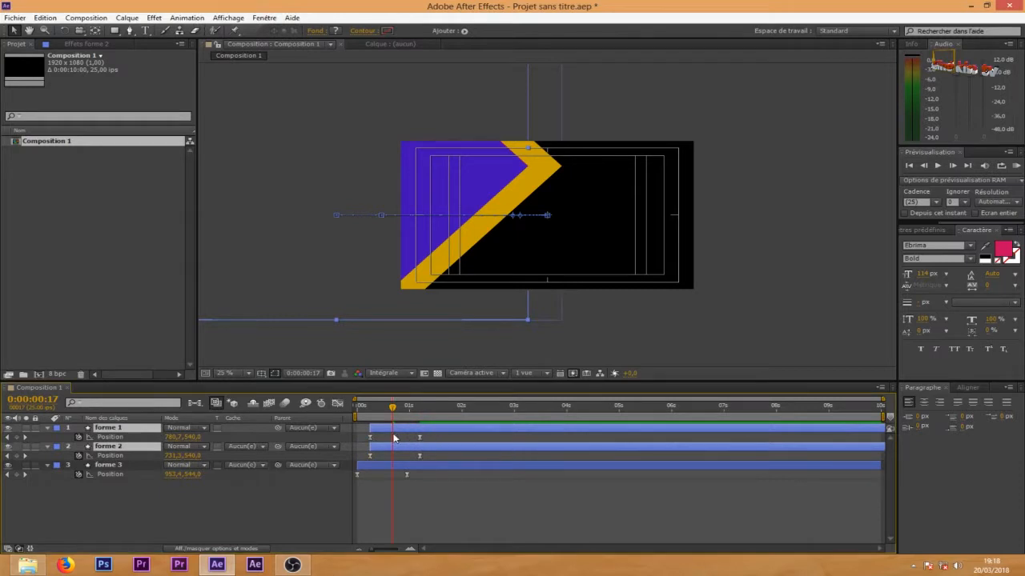
pyautogui.moveTo(398, 433); pyautogui.dragTo(405, 432)
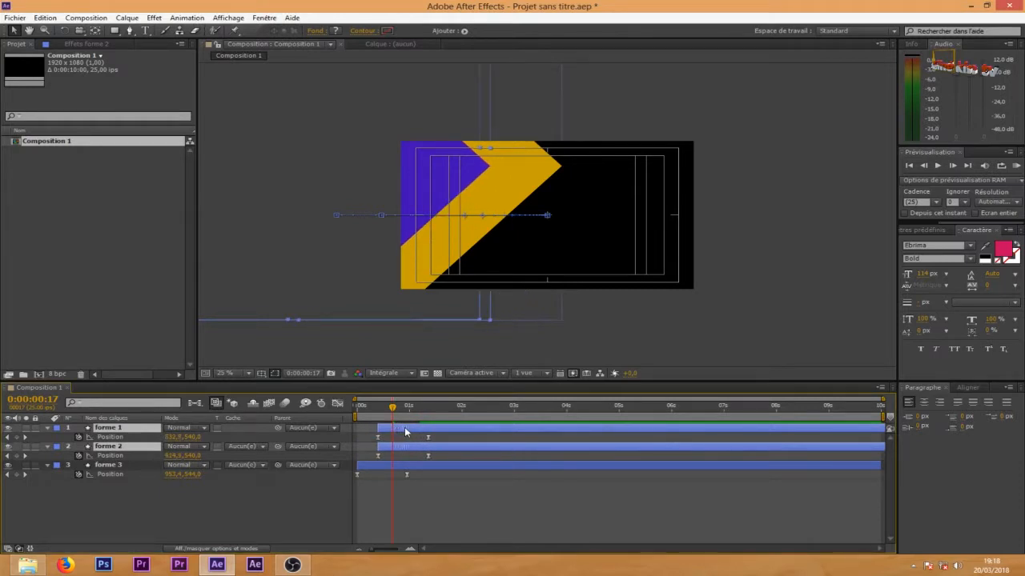
pyautogui.hotkey('ctrl', 'z')
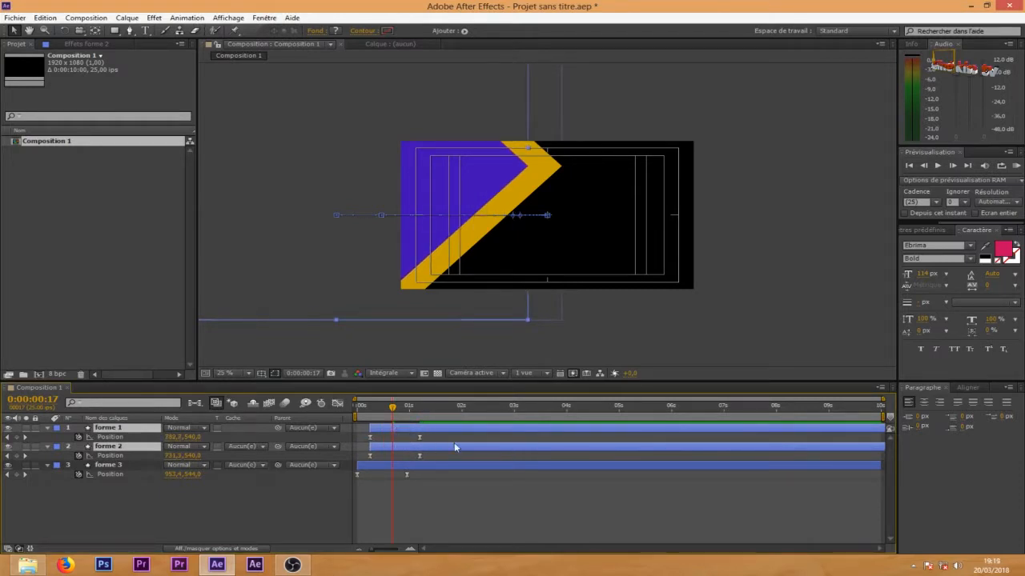
pyautogui.click(433, 437)
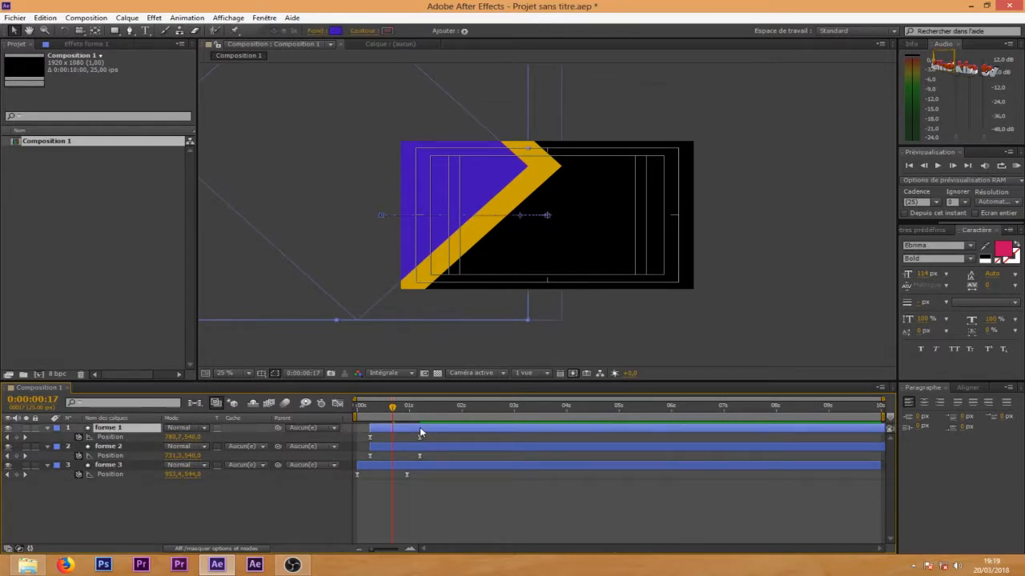
pyautogui.moveTo(413, 433); pyautogui.dragTo(440, 426)
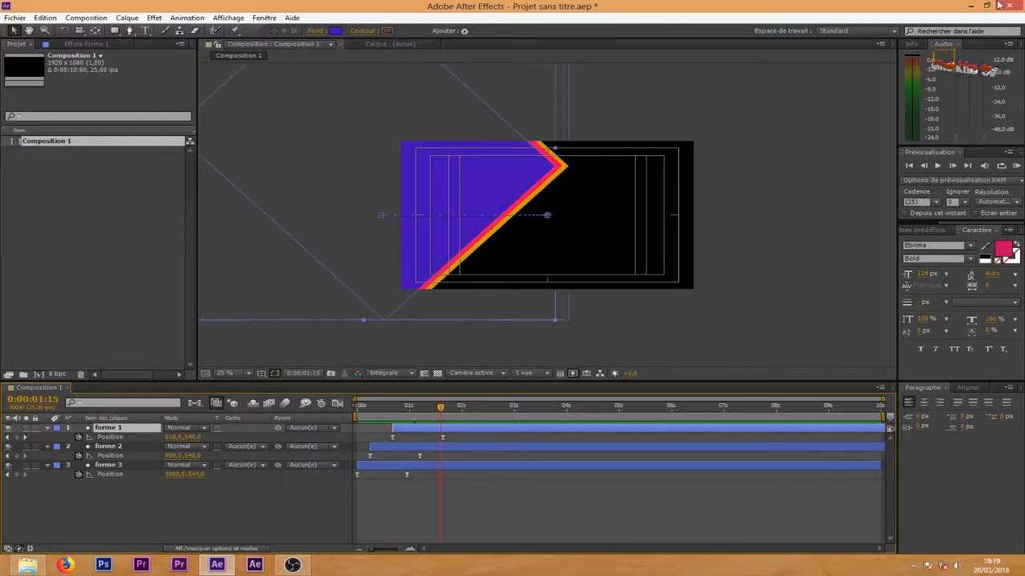
# Step: End the work area at 0:00:02:00 and run a RAM preview of the staggered shapes
pyautogui.click(462, 415)
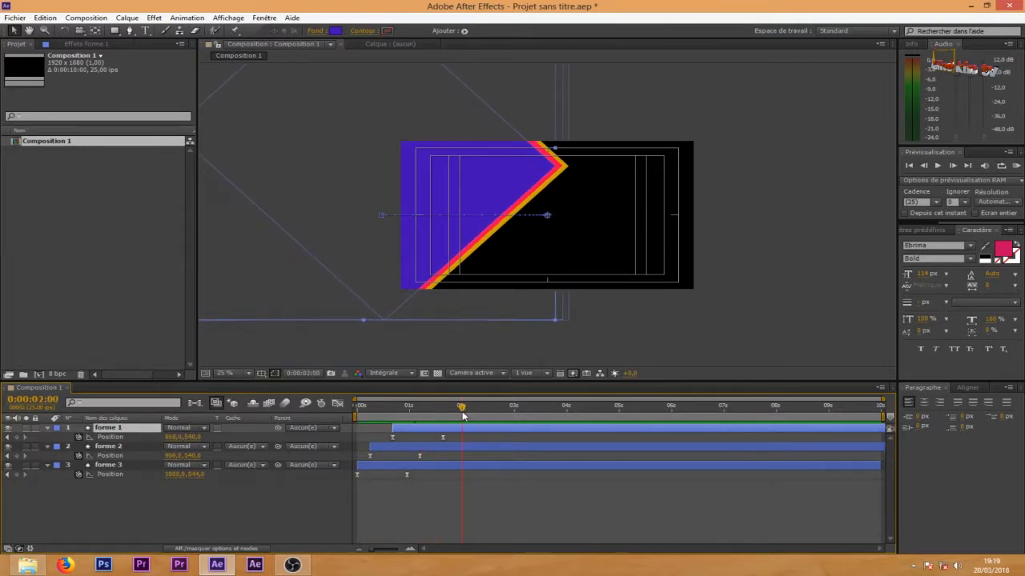
pyautogui.click(1016, 165)
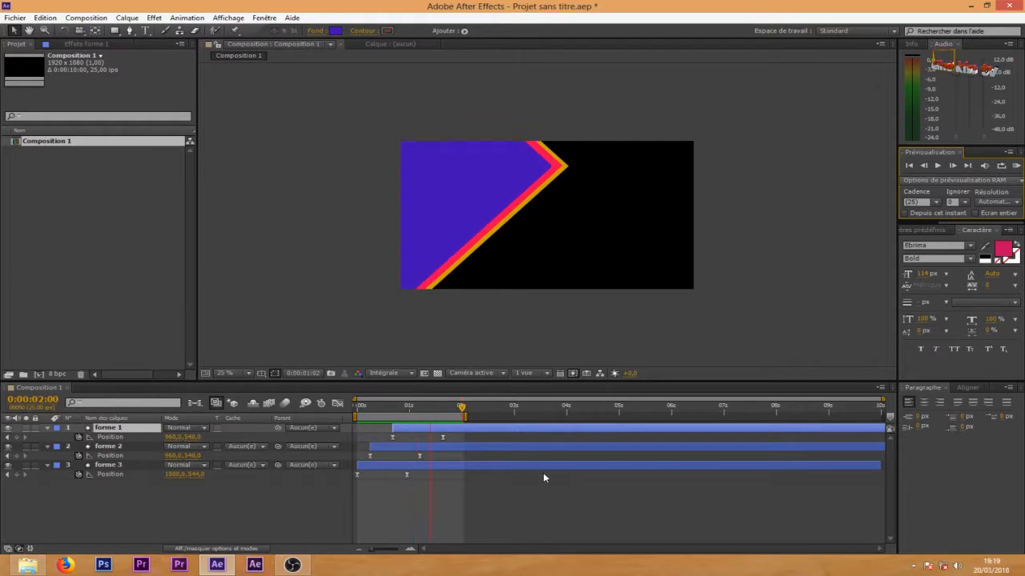
pyautogui.press('space')
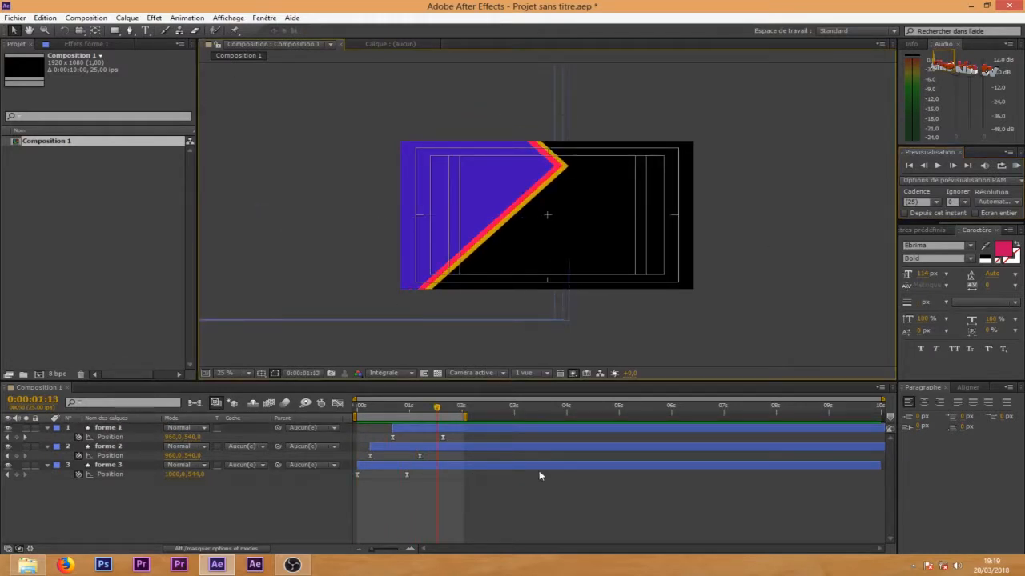
pyautogui.moveTo(412, 406)
pyautogui.mouseDown()
pyautogui.moveTo(392, 407)
pyautogui.moveTo(429, 406)
pyautogui.mouseUp()
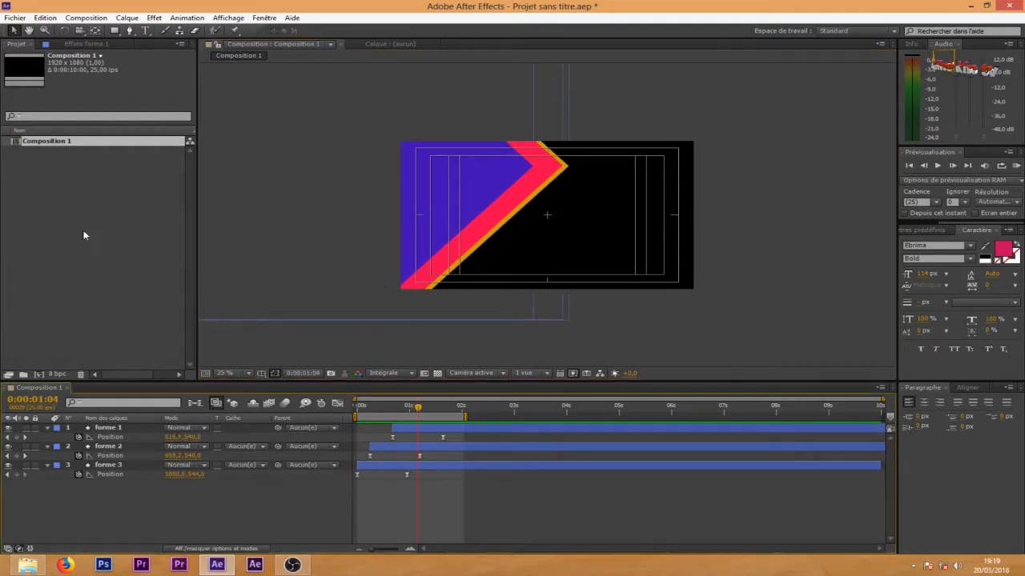
# Step: Import the footage file Coastline - 3581.mp4 from the Vidéos library into the project
pyautogui.doubleClick(113, 195)
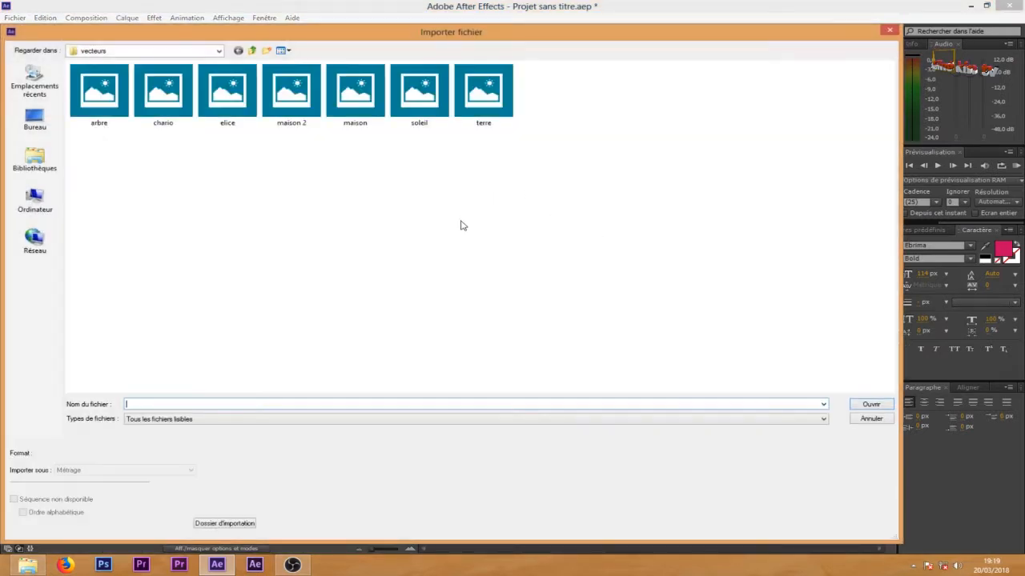
pyautogui.click(37, 177)
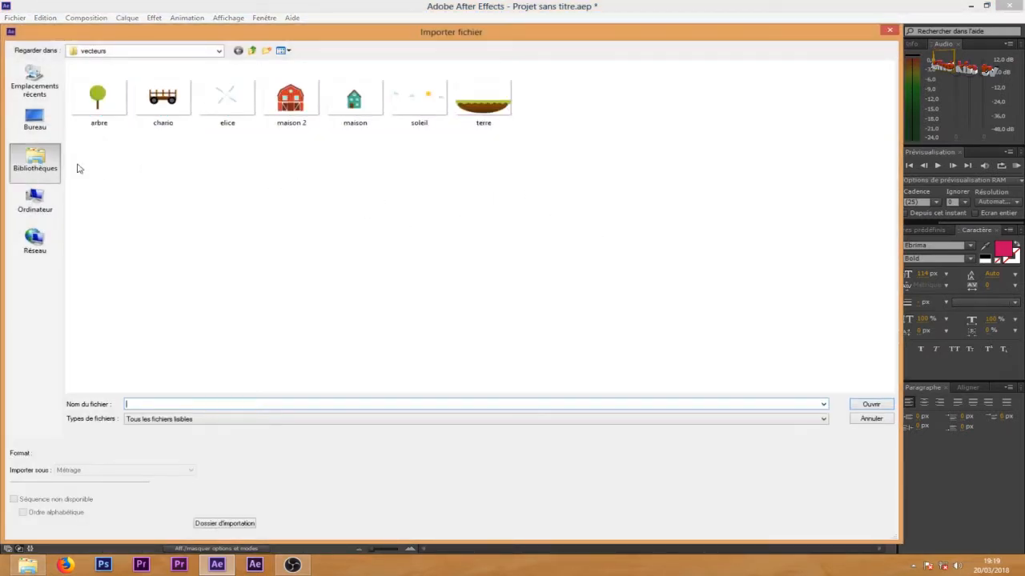
pyautogui.click(36, 200)
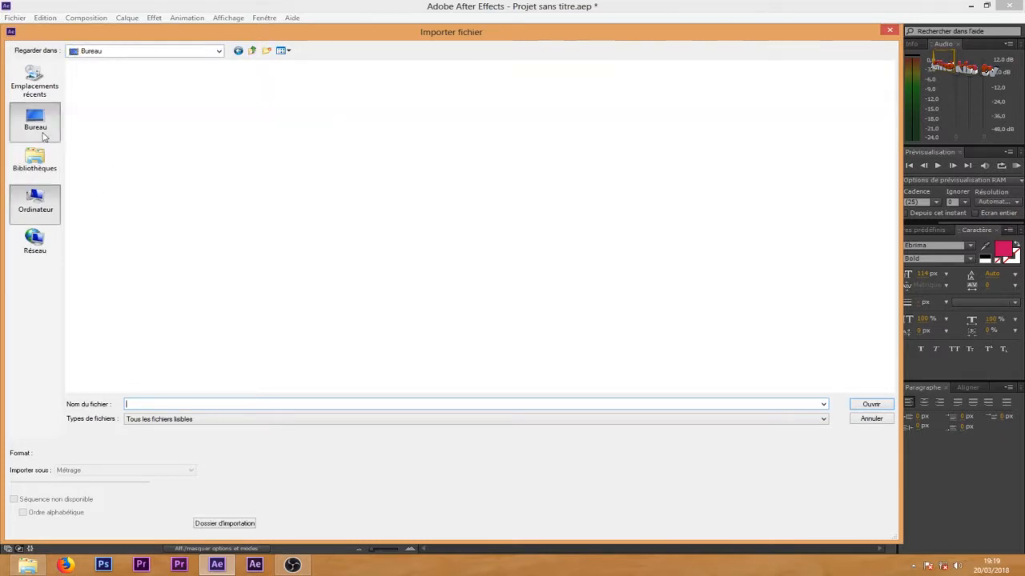
pyautogui.click(35, 159)
pyautogui.doubleClick(510, 86)
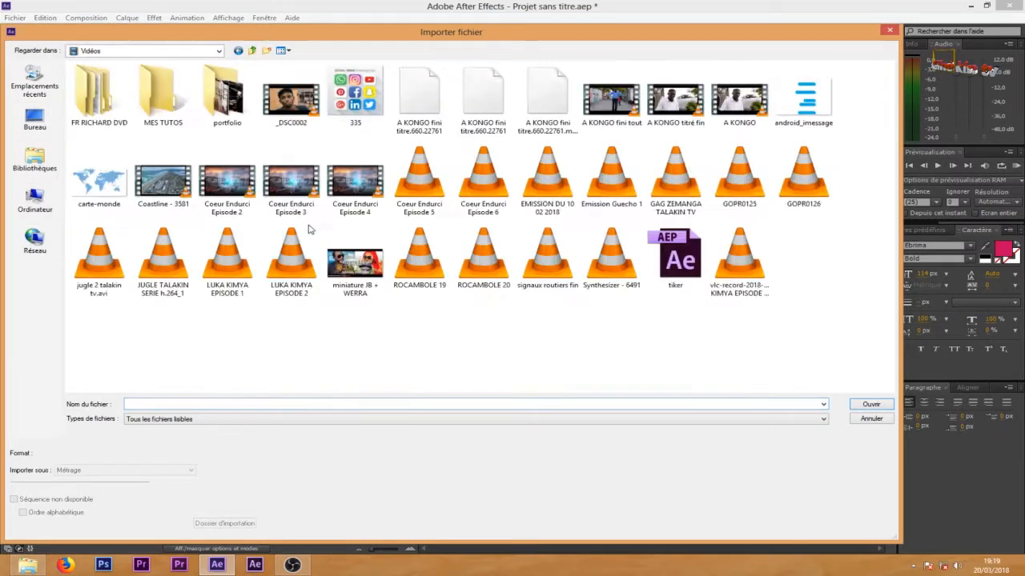
pyautogui.doubleClick(177, 186)
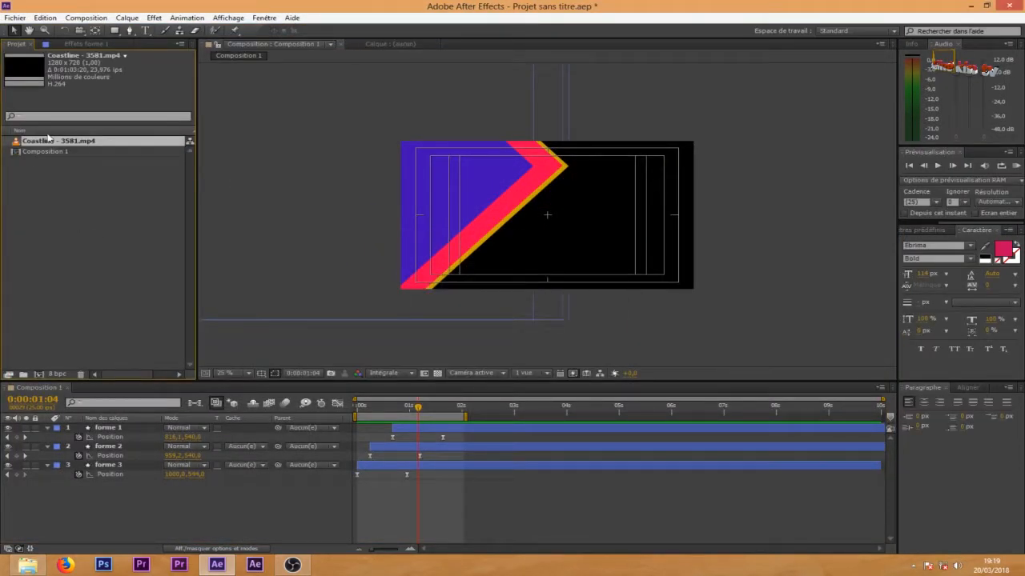
# Step: Place the coastline clip below forme 3 in the layer stack and scale it to fill the composition frame
pyautogui.moveTo(152, 500); pyautogui.dragTo(154, 499)
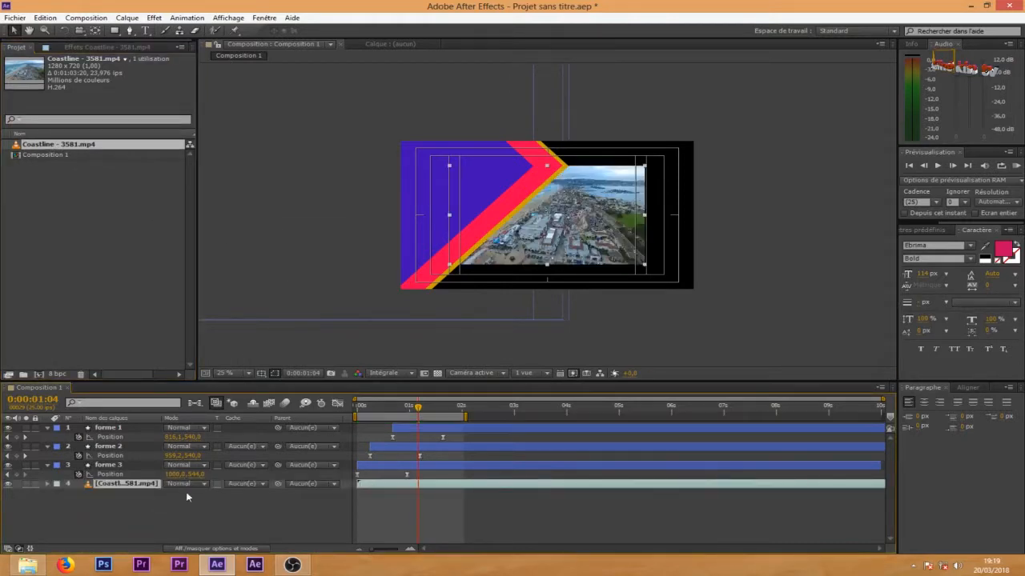
pyautogui.press('.')
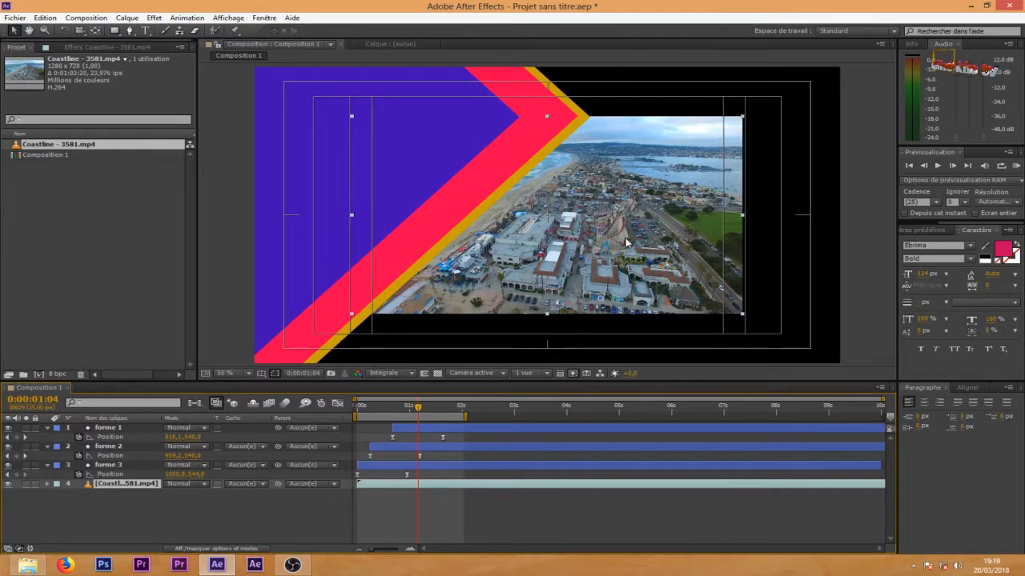
pyautogui.hotkey('ctrl', 'alt', 'f')
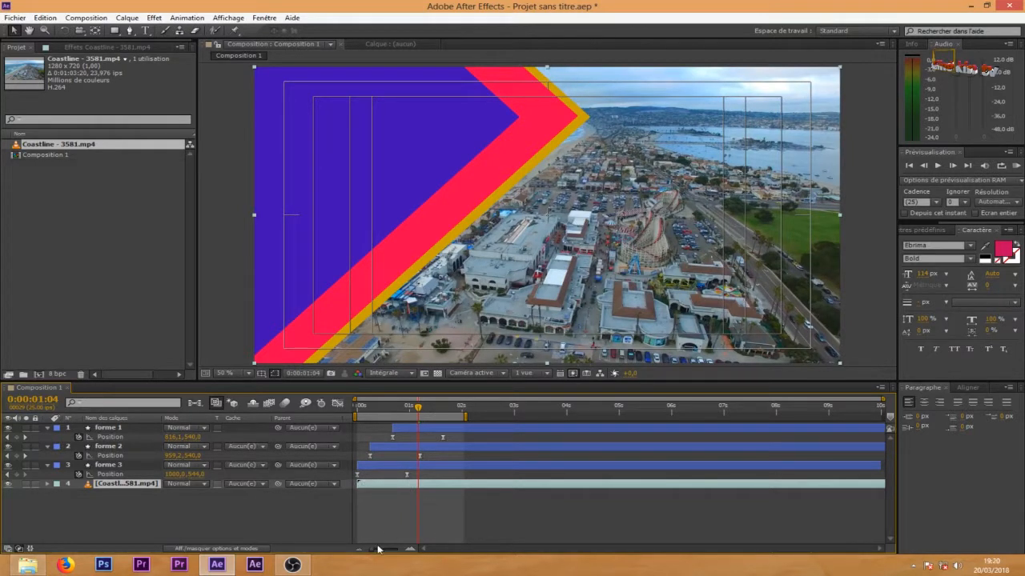
# Step: Start the coastline clip on a later part of its footage and RAM-preview the composition over a work area ending near 0:00:02:06
pyautogui.moveTo(358, 483)
pyautogui.mouseDown()
pyautogui.moveTo(809, 485)
pyautogui.moveTo(320, 492)
pyautogui.moveTo(236, 504)
pyautogui.moveTo(469, 490)
pyautogui.moveTo(369, 485)
pyautogui.moveTo(488, 486)
pyautogui.moveTo(408, 483)
pyautogui.moveTo(675, 498)
pyautogui.moveTo(855, 486)
pyautogui.moveTo(365, 510)
pyautogui.moveTo(359, 495)
pyautogui.moveTo(783, 485)
pyautogui.moveTo(366, 486)
pyautogui.moveTo(855, 490)
pyautogui.moveTo(522, 496)
pyautogui.moveTo(361, 487)
pyautogui.moveTo(374, 489)
pyautogui.mouseUp()
pyautogui.moveTo(466, 417)
pyautogui.mouseDown()
pyautogui.moveTo(478, 417)
pyautogui.moveTo(326, 434)
pyautogui.mouseUp()
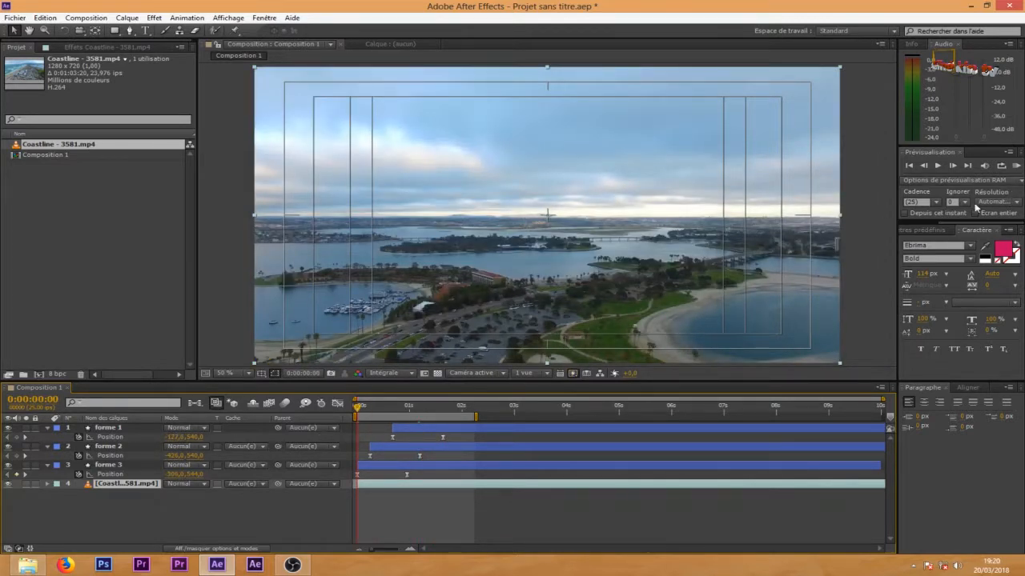
pyautogui.click(1017, 166)
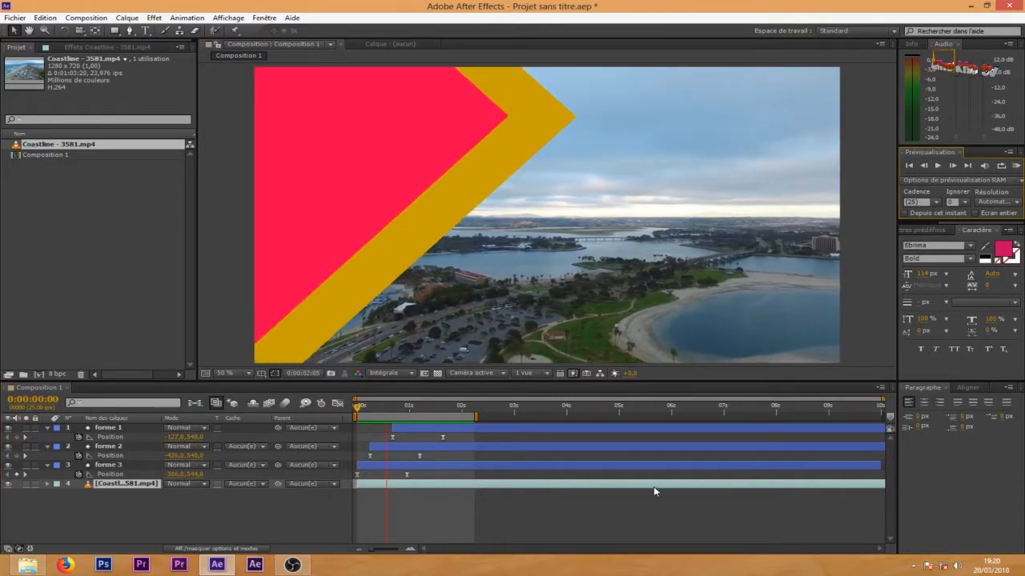
pyautogui.press('space')
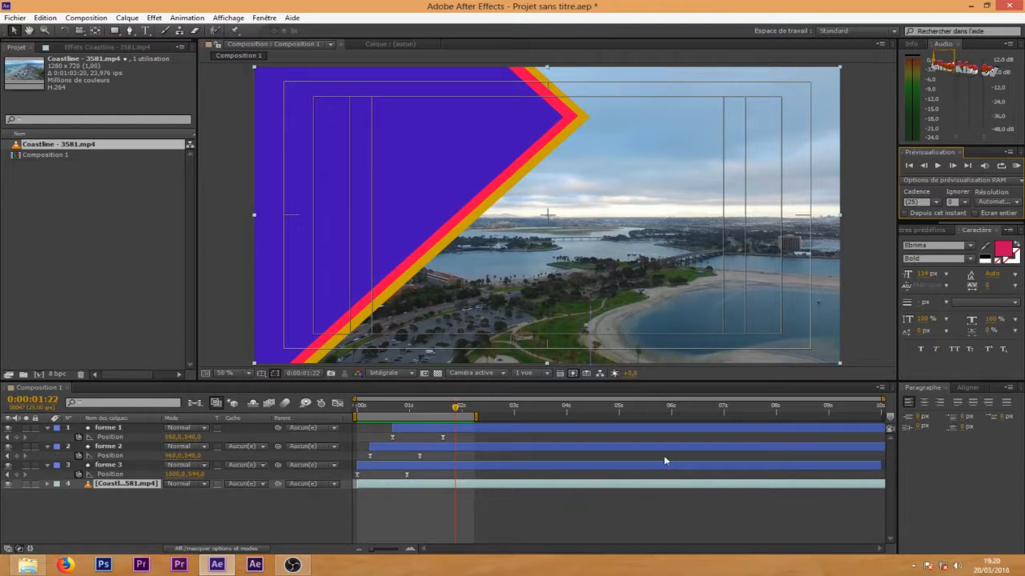
# Step: Start a new text layer on the purple diamond and set its text colour to white, FFFFFF
pyautogui.hotkey('ctrl', 't')
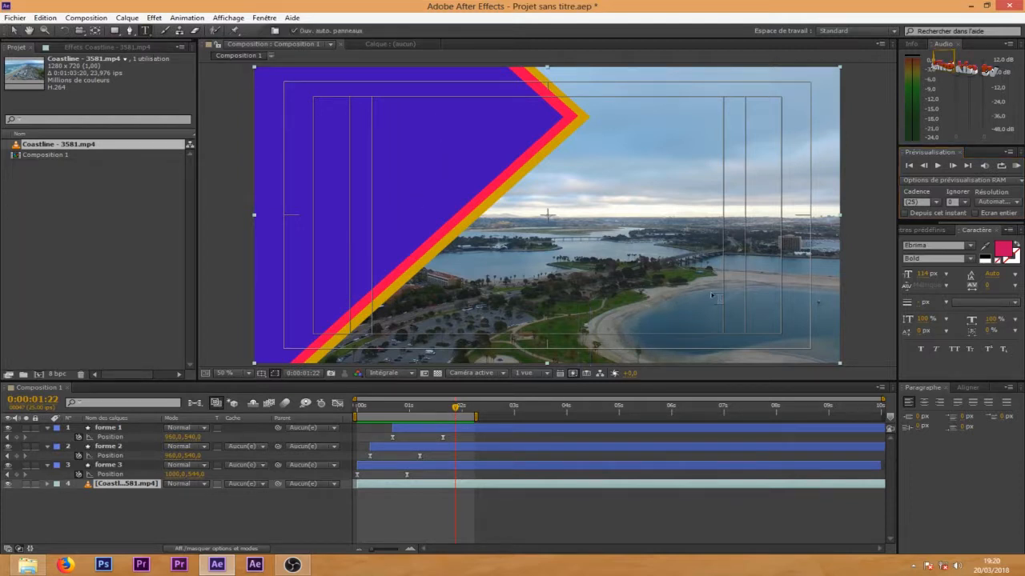
pyautogui.click(400, 181)
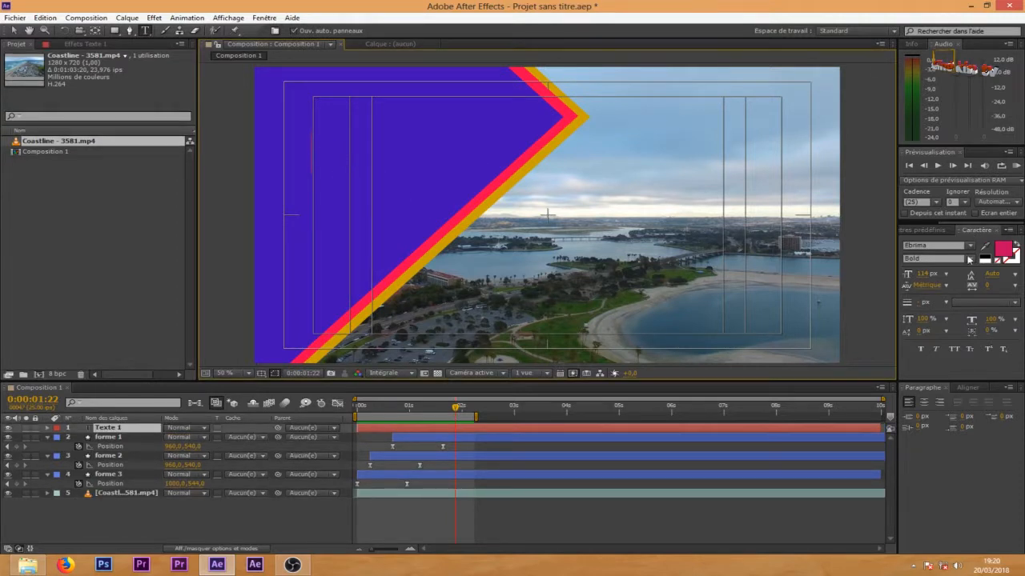
pyautogui.click(1004, 250)
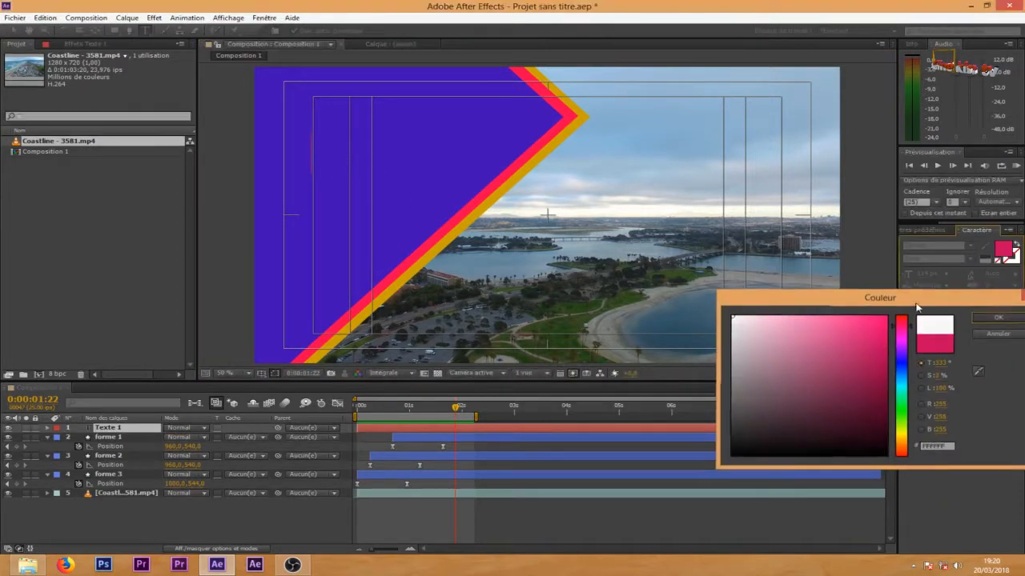
pyautogui.press('Return')
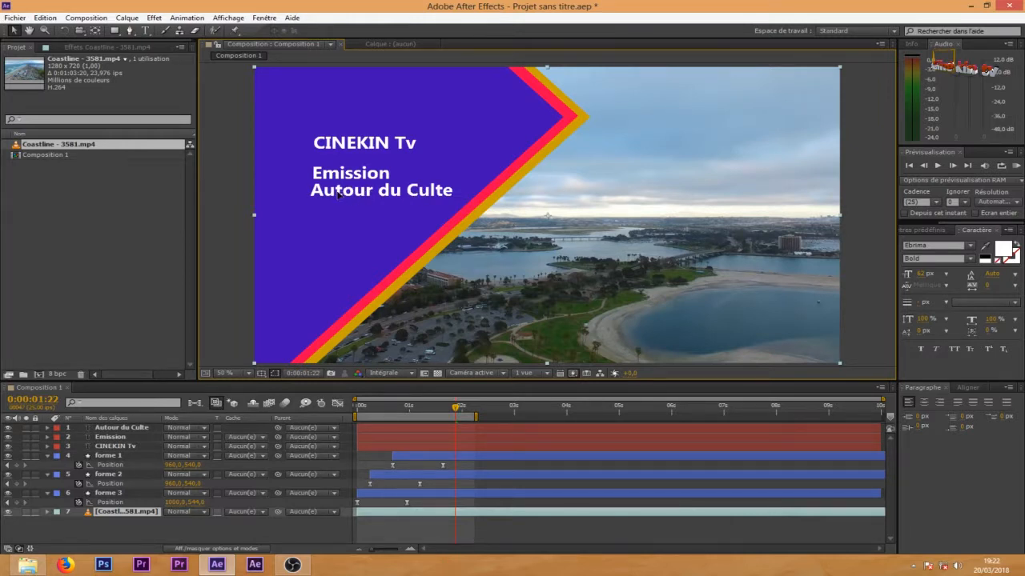
# Step: Nudge the Autour du Culte line under Emission and enlarge the CINEKIN Tv title to 89 px
pyautogui.click(498, 446)
pyautogui.click(503, 437)
pyautogui.click(503, 428)
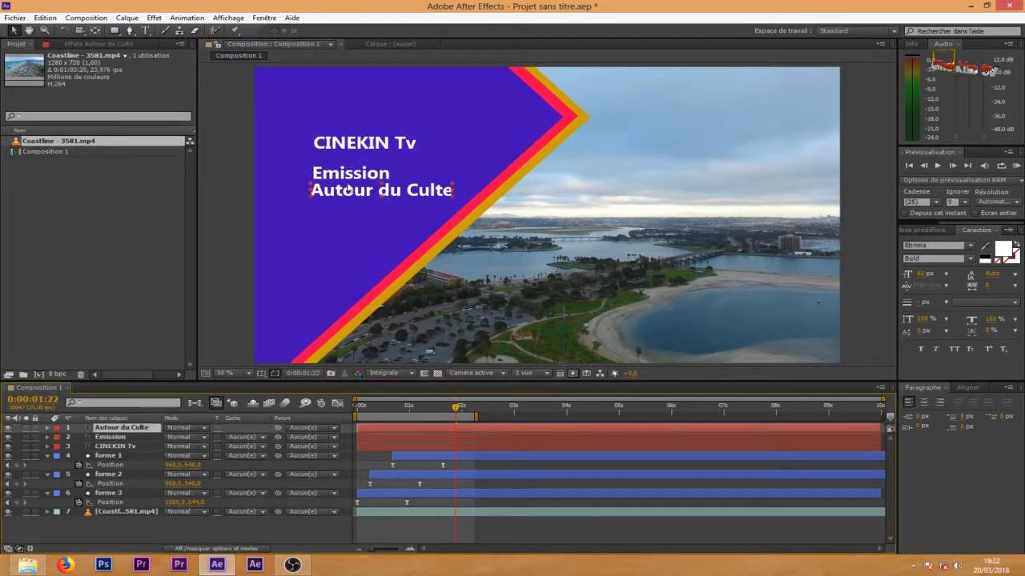
pyautogui.click(394, 150)
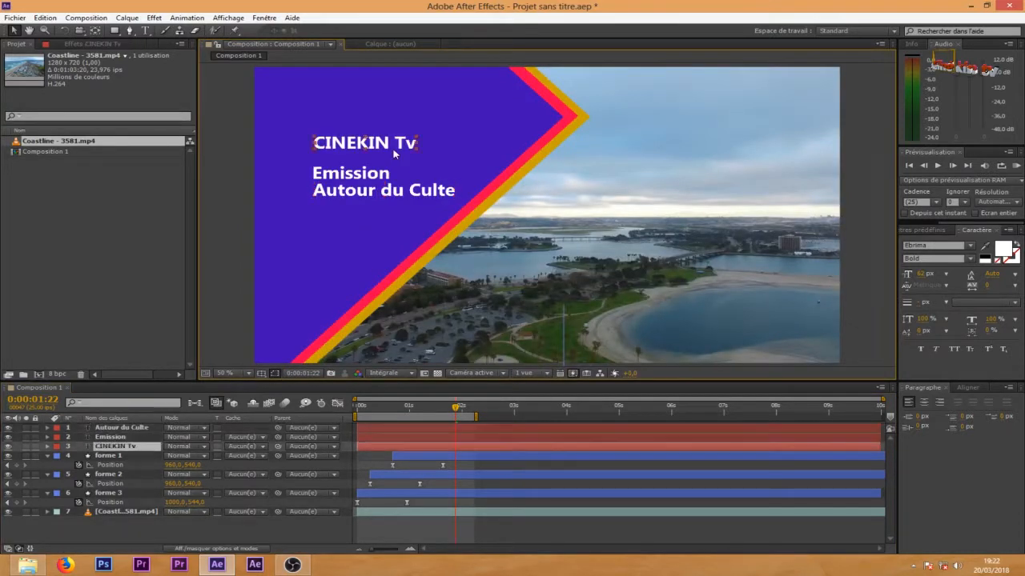
pyautogui.moveTo(920, 273); pyautogui.dragTo(948, 274)
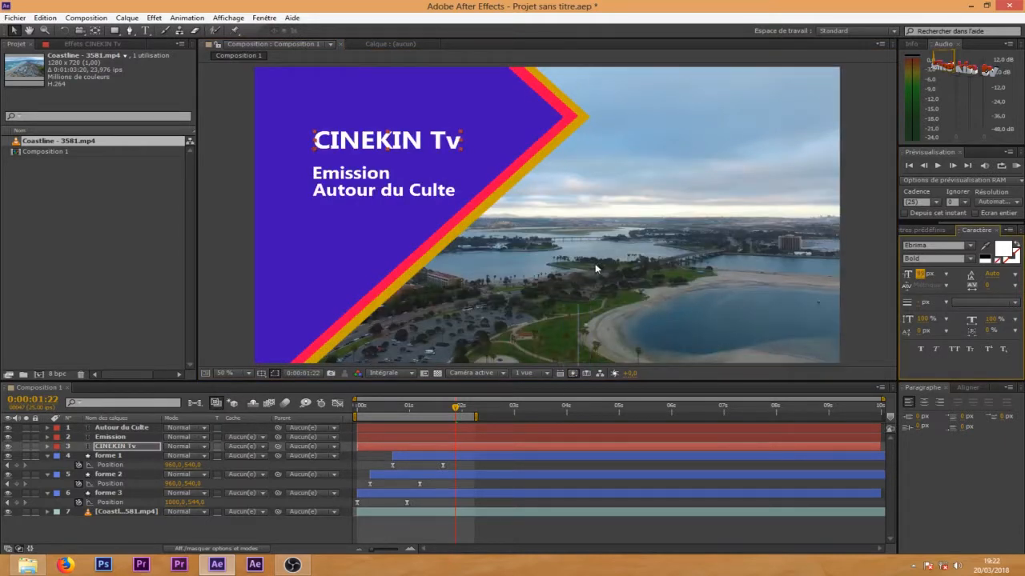
pyautogui.click(370, 192)
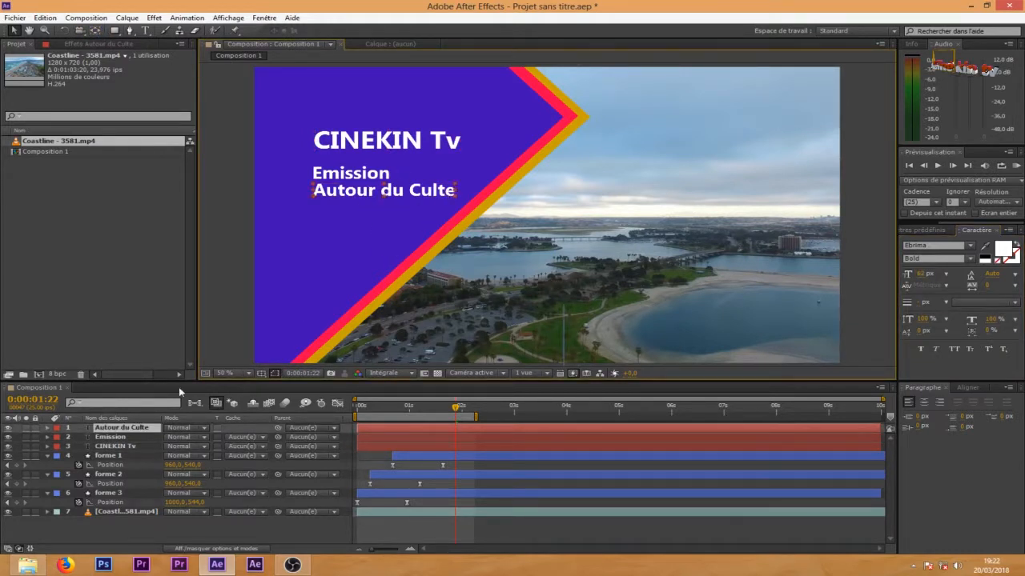
# Step: Collapse the properties of the forme 1, forme 2 and forme 3 layers
pyautogui.click(47, 456)
pyautogui.click(48, 466)
pyautogui.click(48, 474)
pyautogui.click(47, 483)
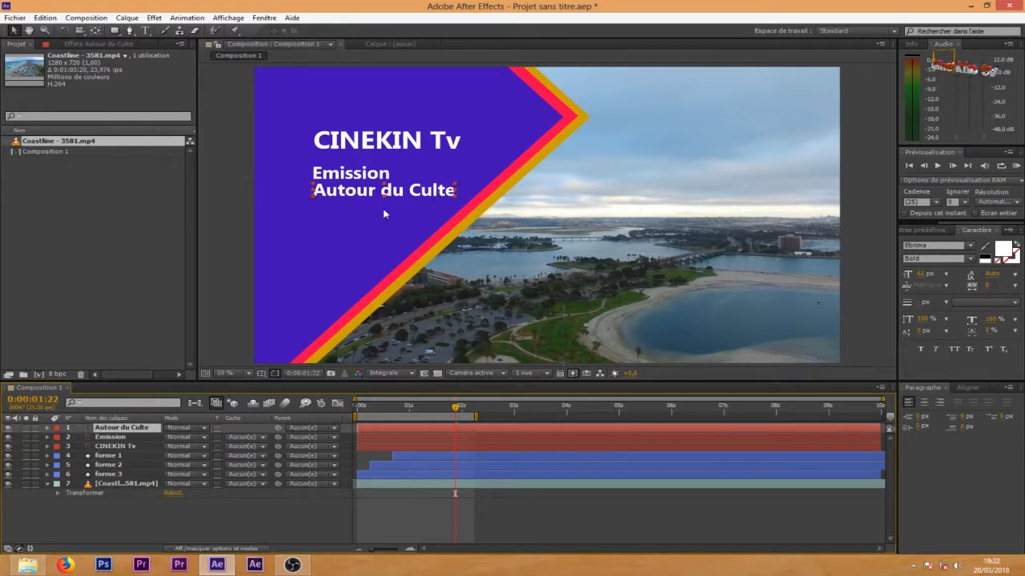
# Step: Add a text layer reading 19H30 below the Autour du Culte line and shift it slightly downward
pyautogui.click(252, 134)
pyautogui.click(145, 31)
pyautogui.click(312, 220)
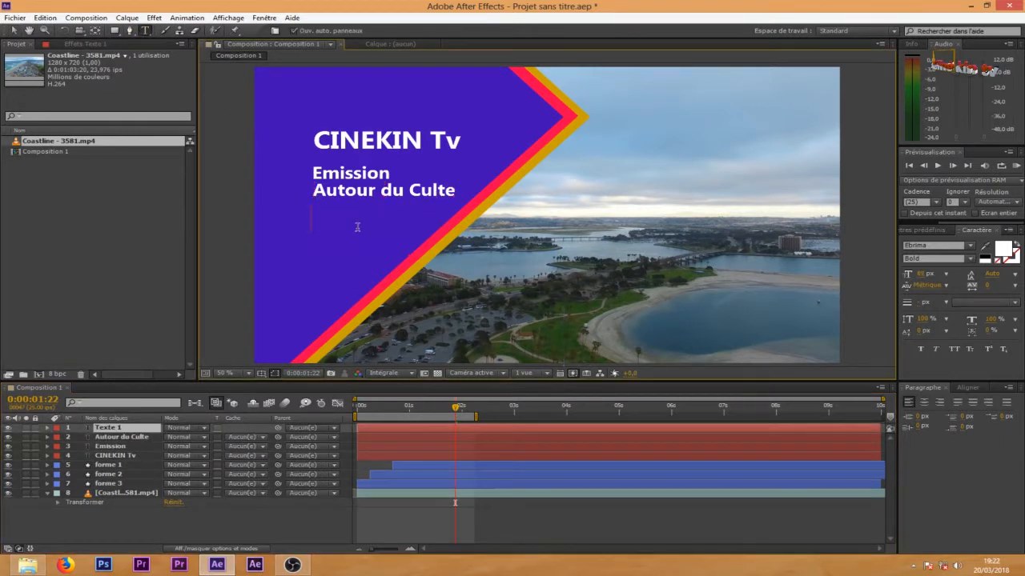
pyautogui.write('19H')
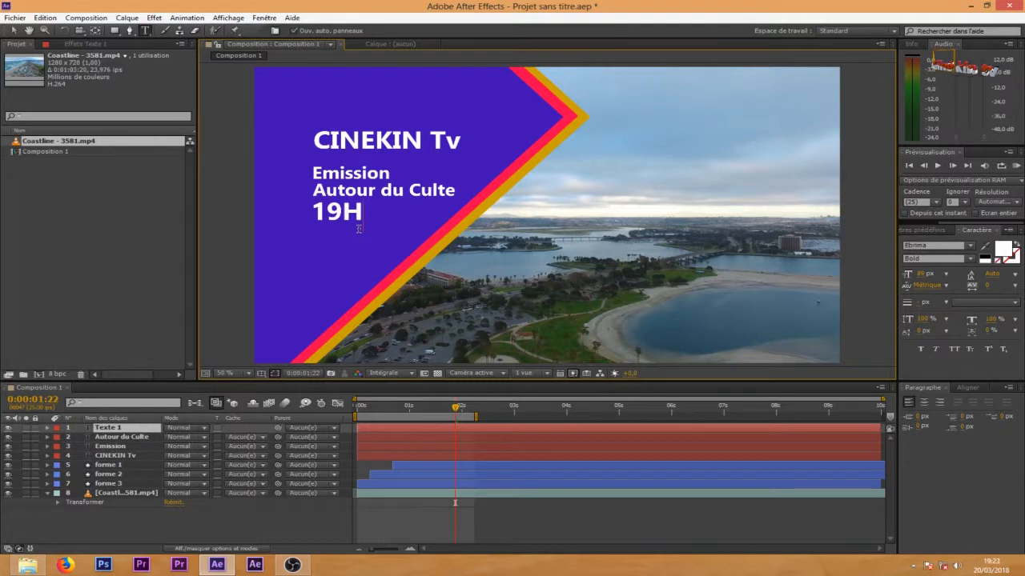
pyautogui.write('30')
pyautogui.click(13, 30)
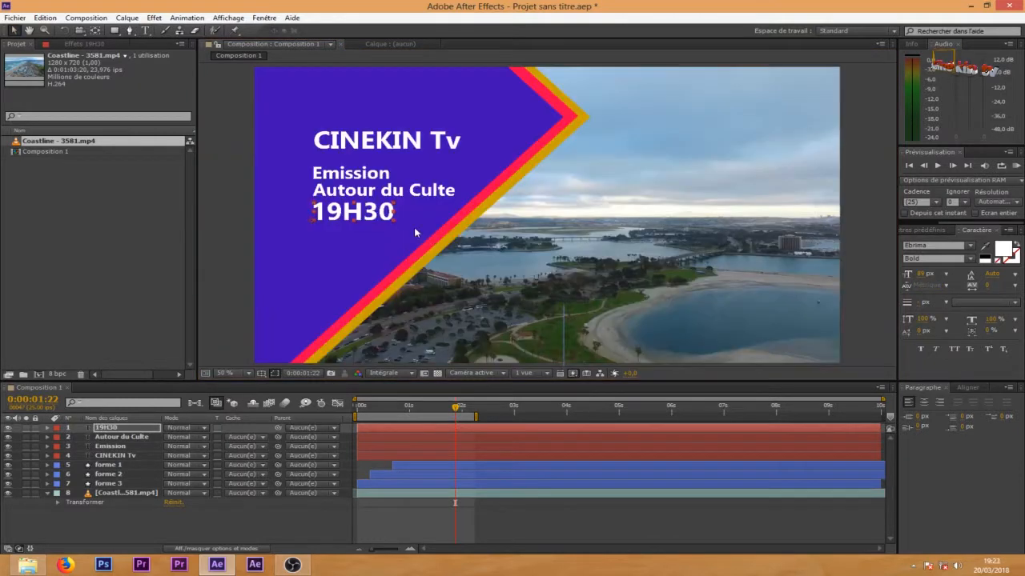
pyautogui.moveTo(381, 221); pyautogui.dragTo(381, 221)
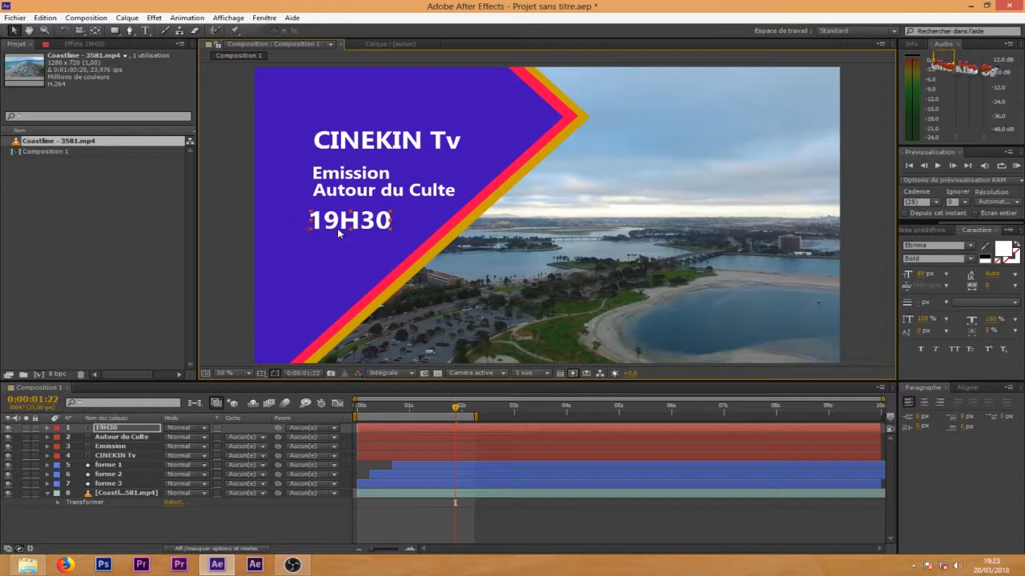
# Step: Show the rulers, place a vertical guide along the text's left edge and align the 19H30 text to it
pyautogui.hotkey('ctrl', 'r')
pyautogui.moveTo(205, 160); pyautogui.dragTo(315, 175)
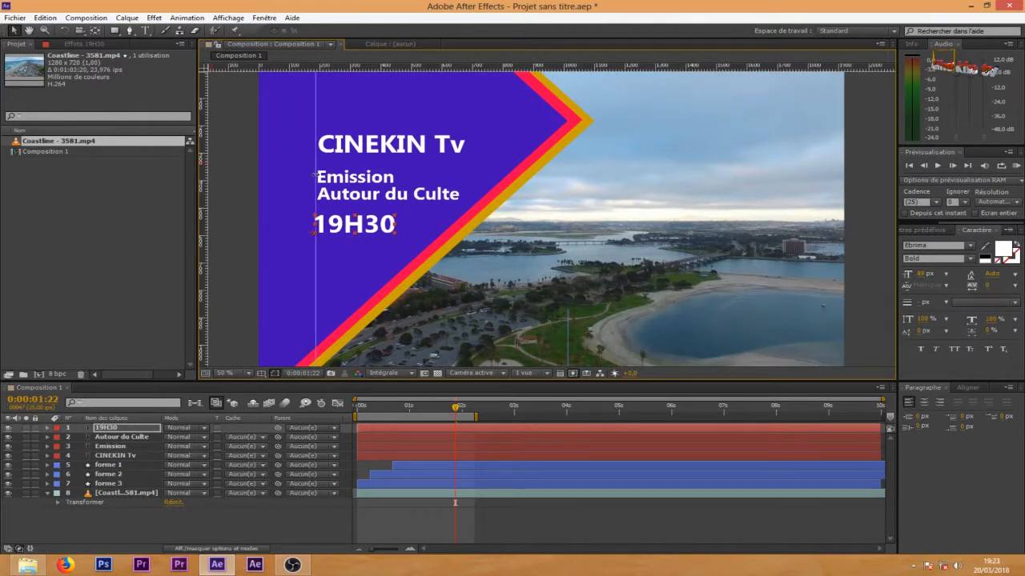
pyautogui.press('.')
pyautogui.press('h')
pyautogui.moveTo(318, 200); pyautogui.dragTo(656, 241)
pyautogui.press('v')
pyautogui.moveTo(477, 271); pyautogui.dragTo(481, 271)
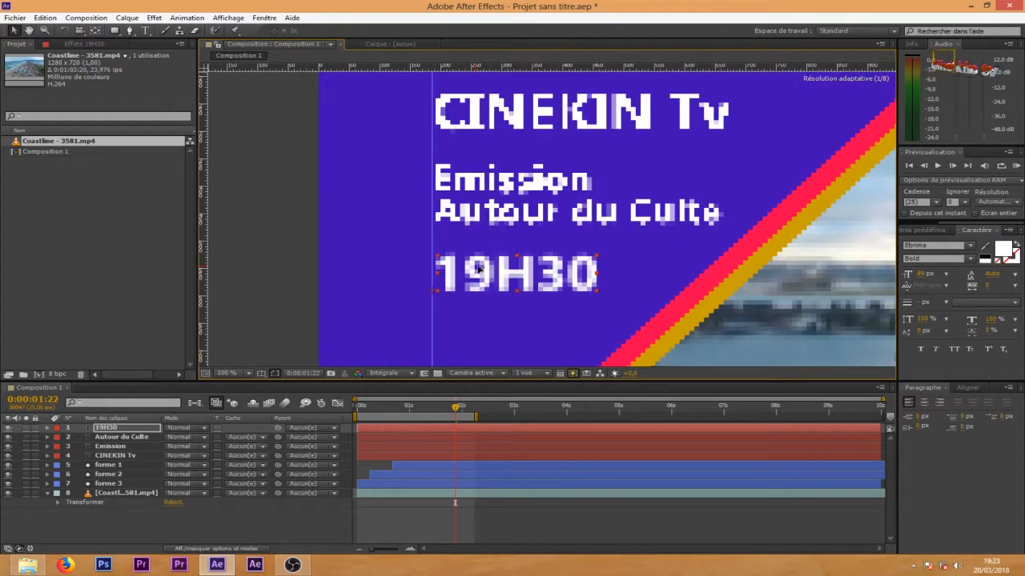
# Step: Align the Autour du Culte, Emission and CINEKIN Tv texts to the vertical guide, then clear the guide and rulers from view
pyautogui.moveTo(478, 217); pyautogui.dragTo(476, 221)
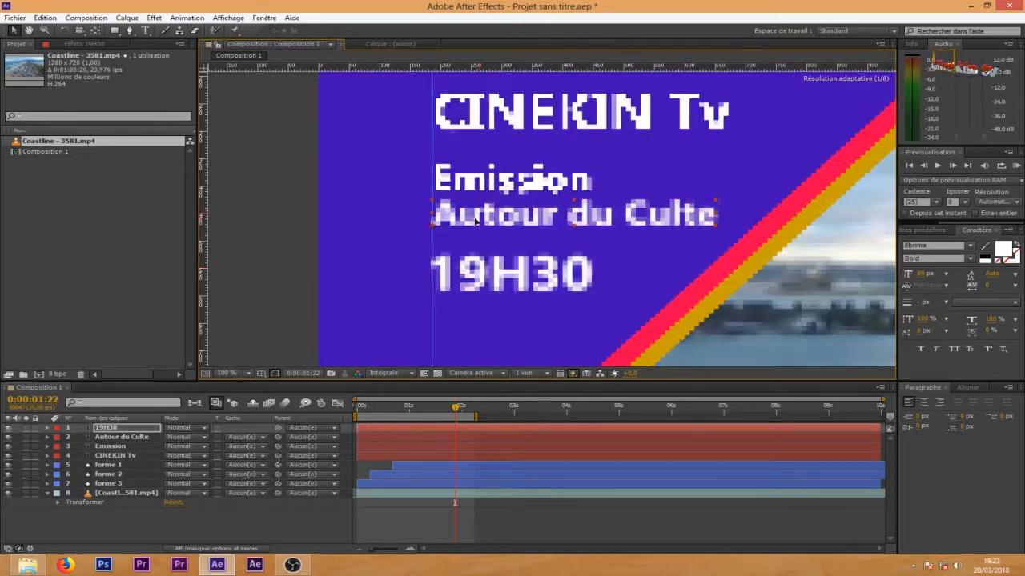
pyautogui.moveTo(484, 182); pyautogui.dragTo(480, 185)
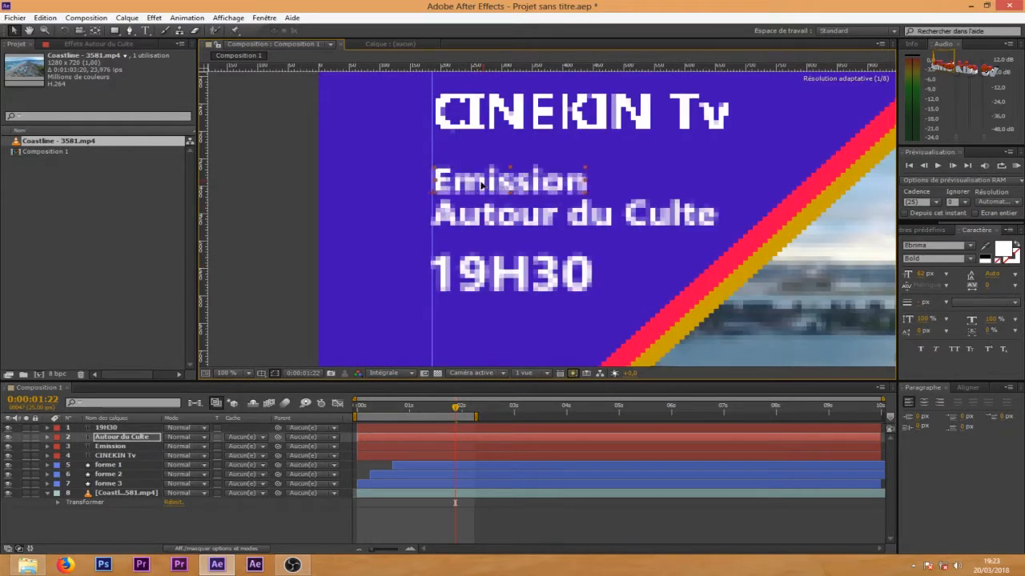
pyautogui.moveTo(495, 121); pyautogui.dragTo(538, 131)
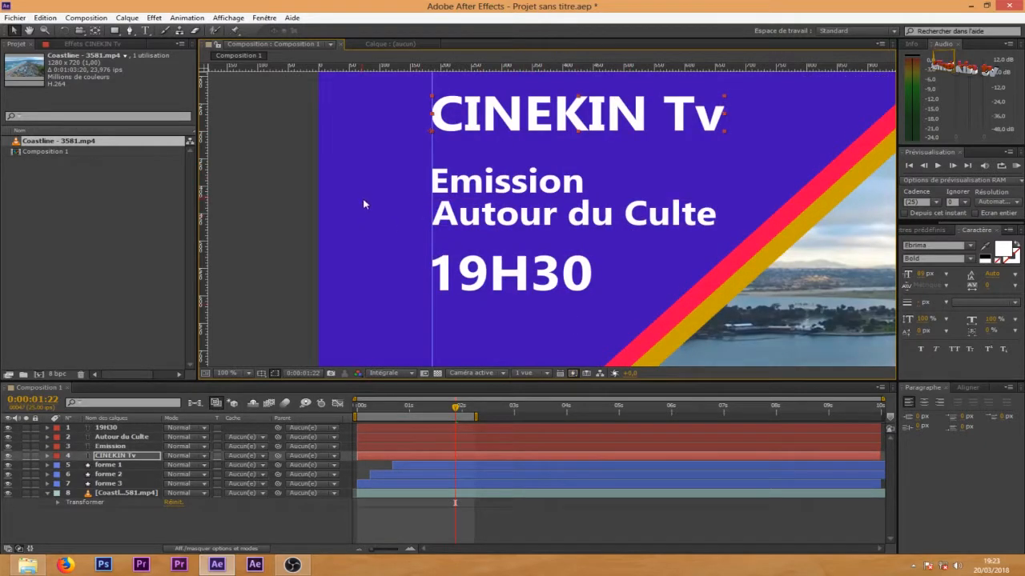
pyautogui.moveTo(432, 163); pyautogui.dragTo(65, 204)
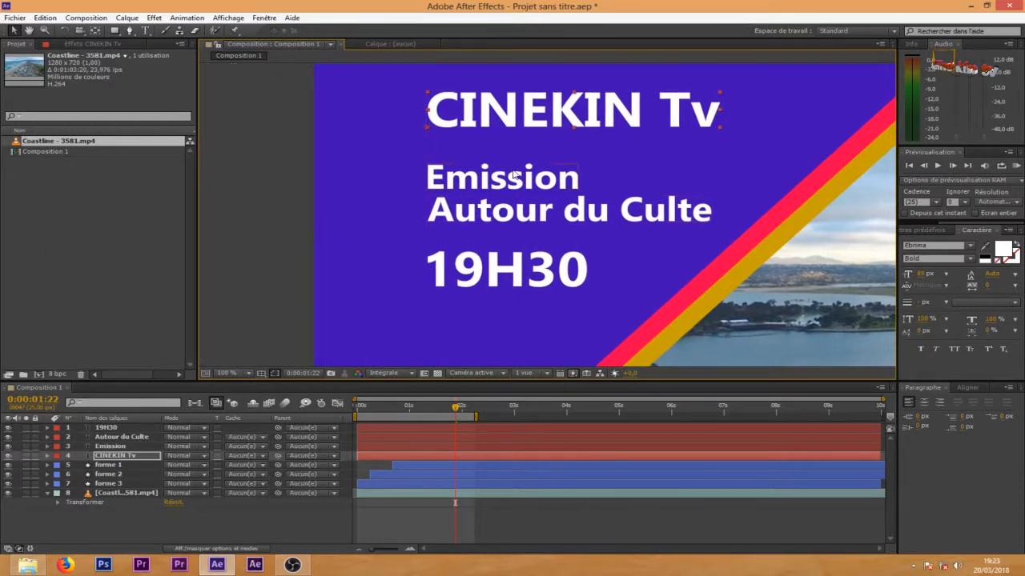
pyautogui.scroll(-4, 589, 218)
pyautogui.scroll(2, 588, 218)
pyautogui.click(115, 29)
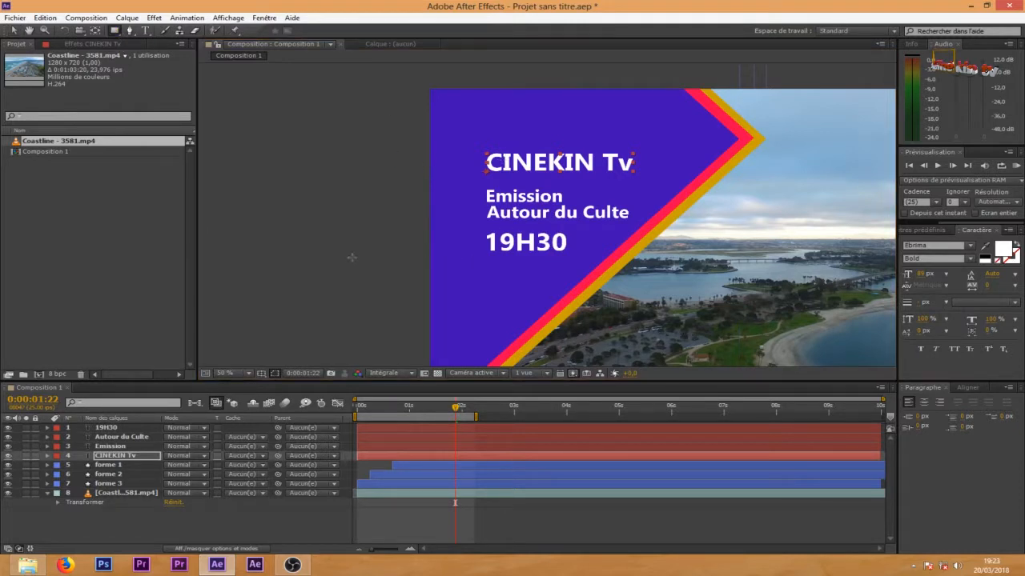
pyautogui.moveTo(352, 257); pyautogui.dragTo(484, 251)
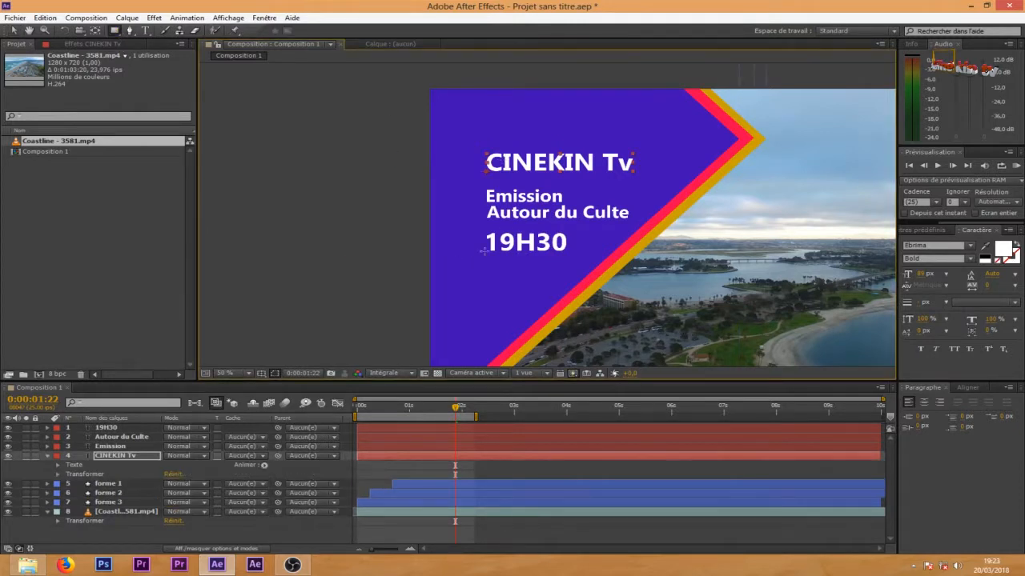
pyautogui.click(529, 469)
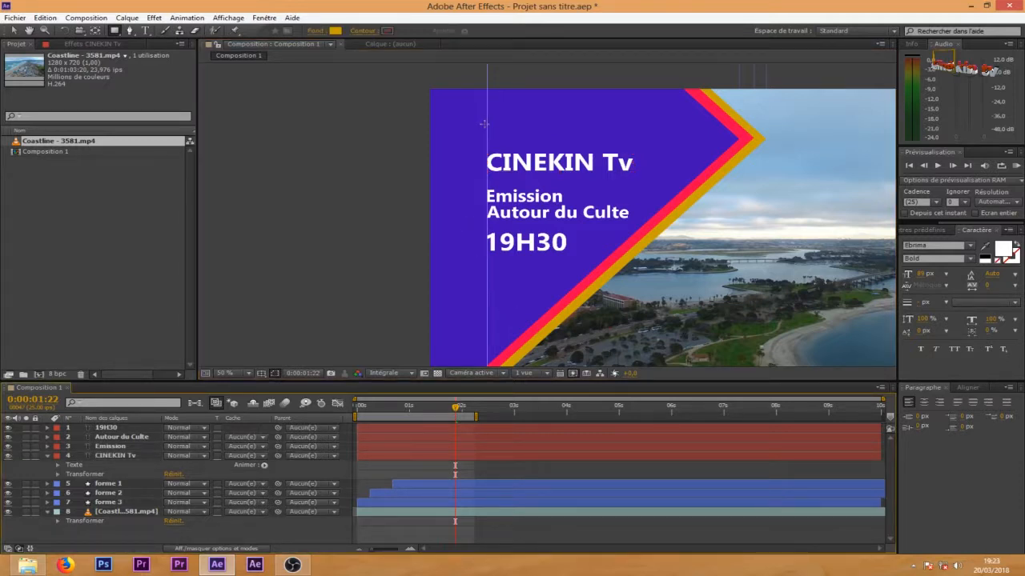
# Step: Remove the vertical guide and draw a thin ochre vertical rectangle beside the Emission, Autour du Culte and 19H30 lines
pyautogui.press('v')
pyautogui.moveTo(484, 125); pyautogui.dragTo(330, 212)
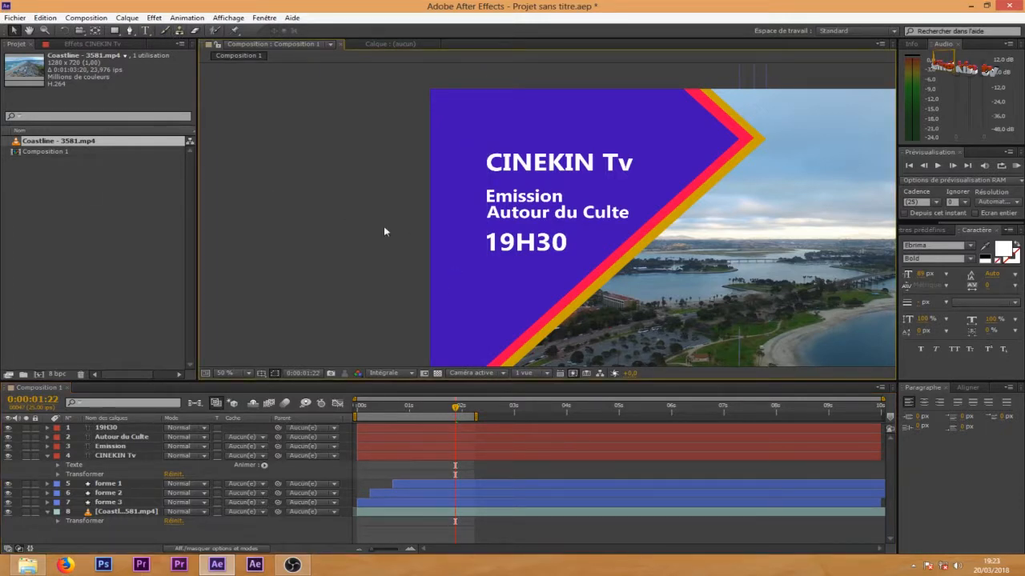
pyautogui.click(114, 30)
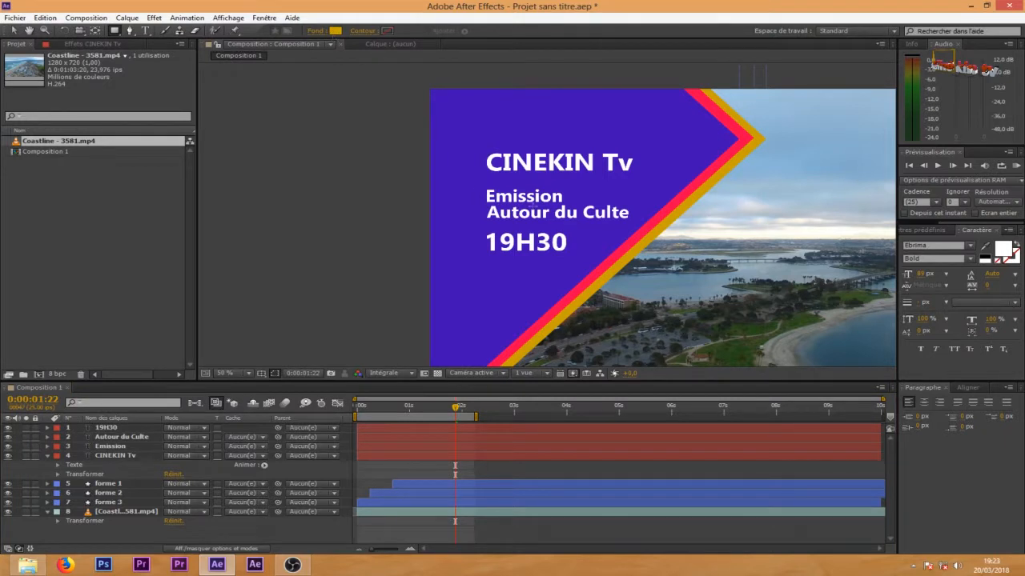
pyautogui.moveTo(474, 191)
pyautogui.mouseDown()
pyautogui.moveTo(499, 269)
pyautogui.moveTo(485, 274)
pyautogui.moveTo(475, 257)
pyautogui.mouseUp()
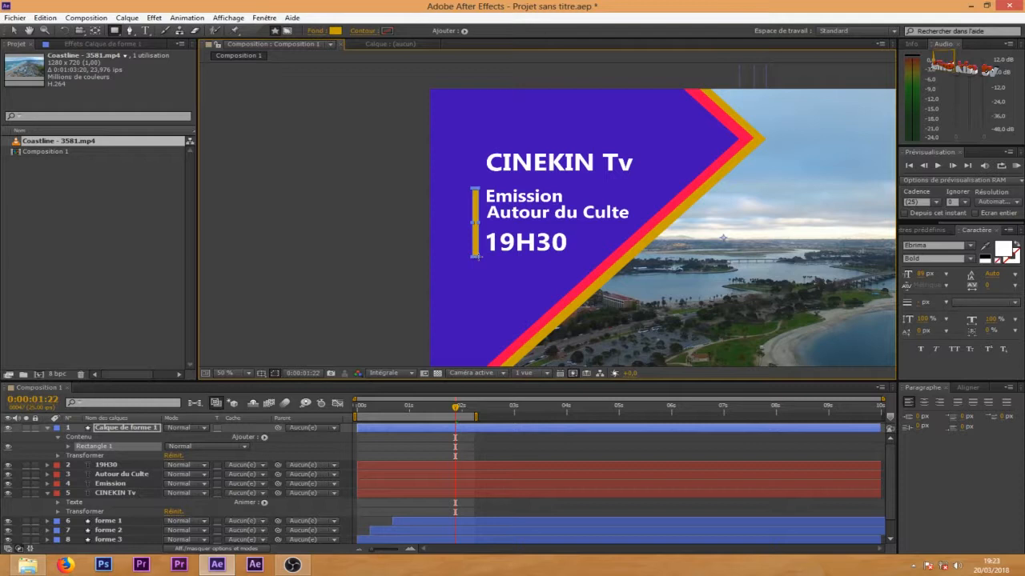
pyautogui.click(13, 31)
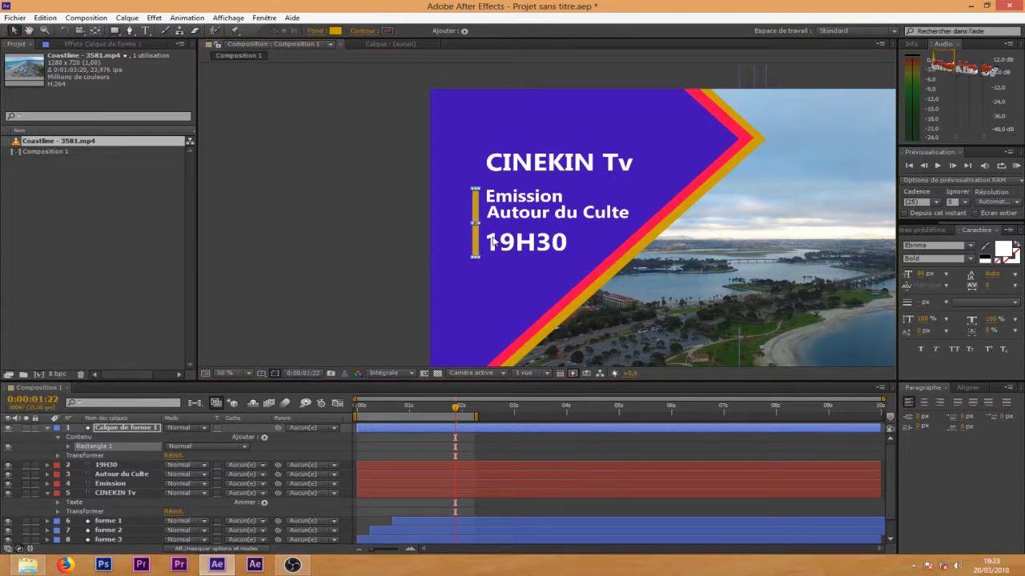
# Step: Recolour the 19H30 text ochre by sampling the colour of the vertical bar and of the diamond's outer stripe
pyautogui.click(496, 241)
pyautogui.click(986, 246)
pyautogui.click(478, 216)
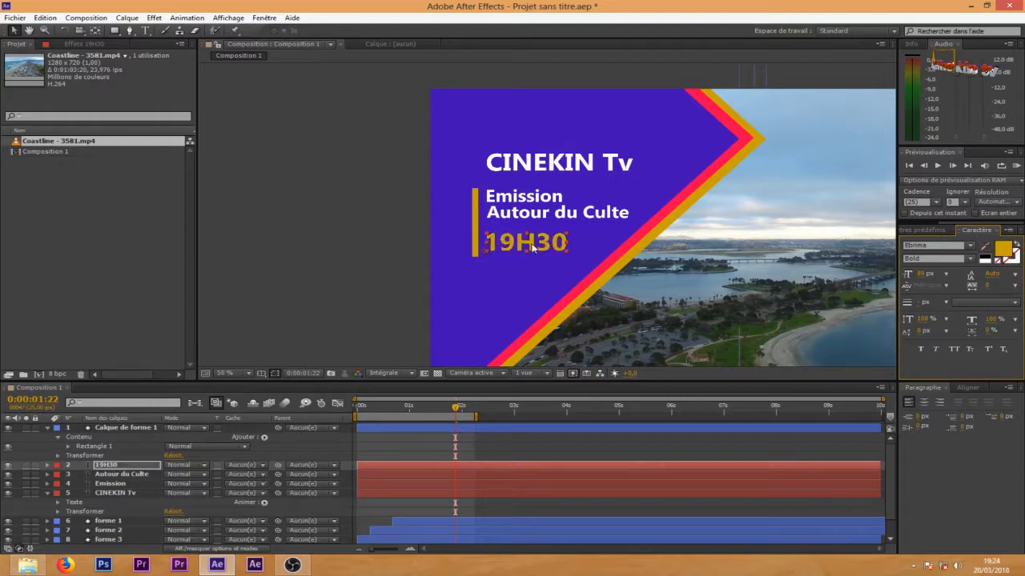
pyautogui.scroll(-2, 631, 241)
pyautogui.scroll(2, 797, 251)
pyautogui.click(986, 246)
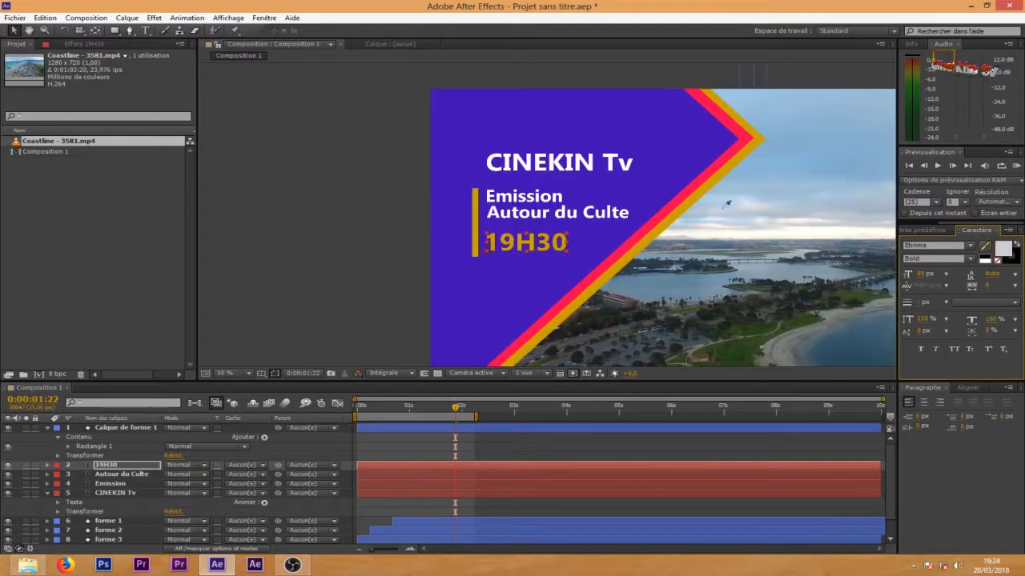
pyautogui.click(669, 212)
pyautogui.click(986, 246)
pyautogui.click(666, 231)
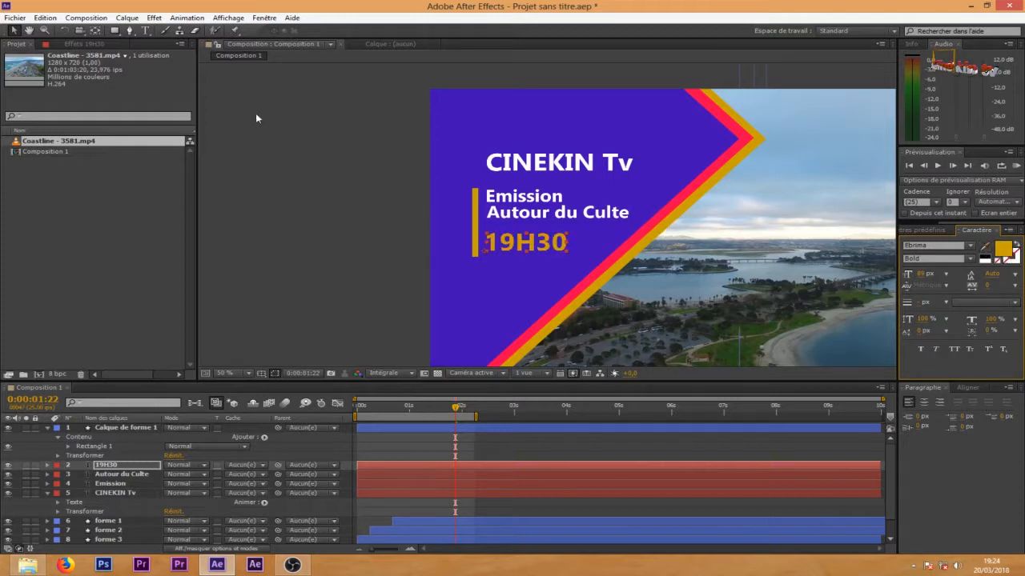
pyautogui.click(409, 143)
pyautogui.click(838, 206)
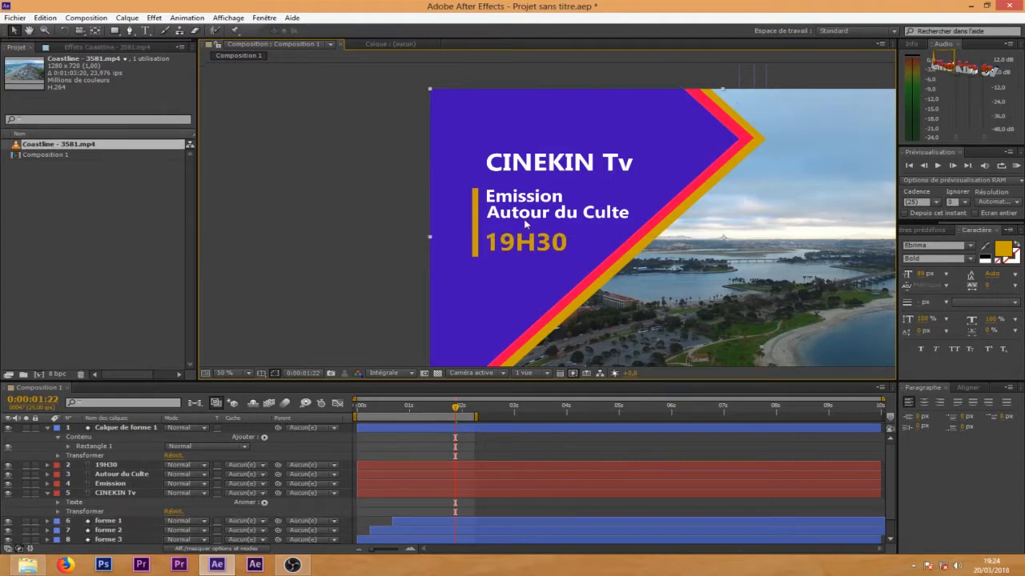
pyautogui.scroll(-3, 539, 229)
pyautogui.scroll(3, 541, 230)
pyautogui.scroll(-2, 603, 242)
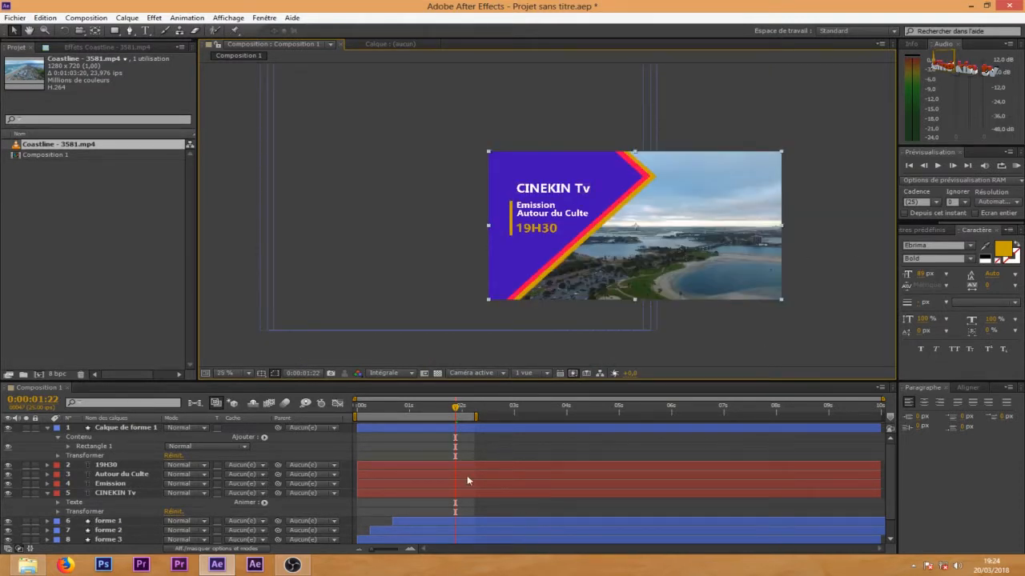
pyautogui.scroll(3, 563, 227)
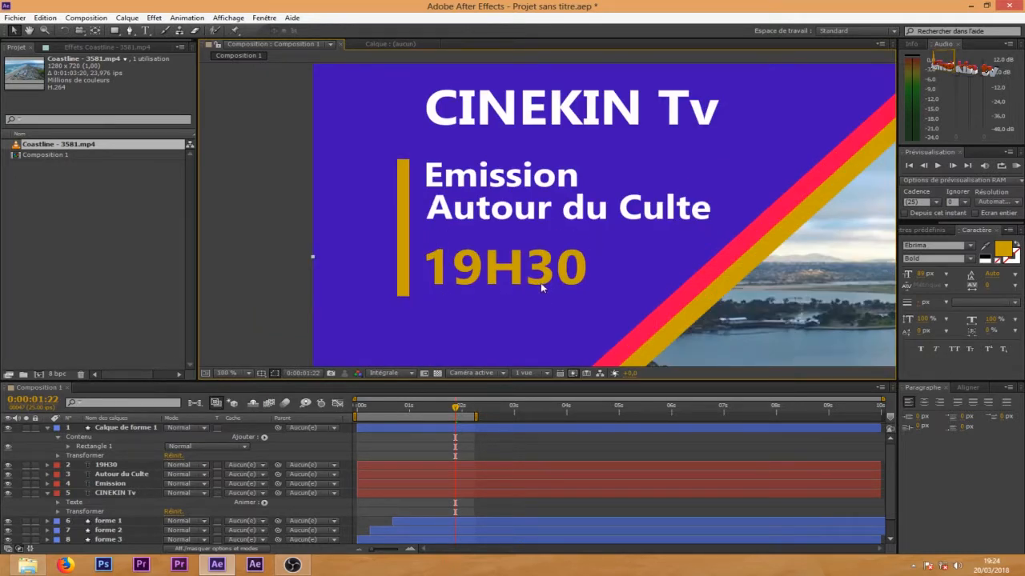
pyautogui.scroll(-2, 583, 292)
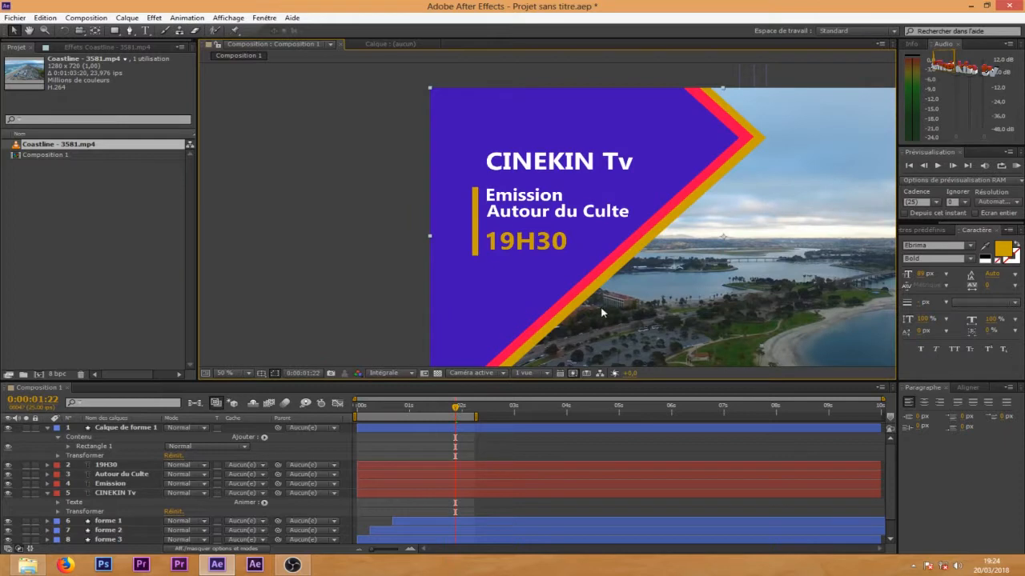
# Step: Delete the trailing space after the 19H30 text in Composition 1, finishing with nothing selected
pyautogui.doubleClick(560, 246)
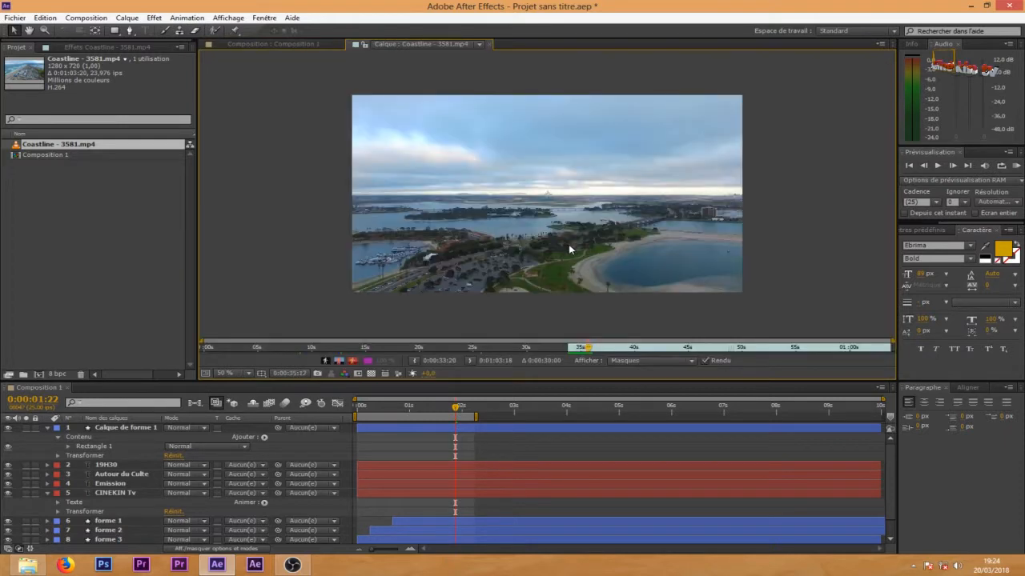
pyautogui.click(273, 43)
pyautogui.click(463, 467)
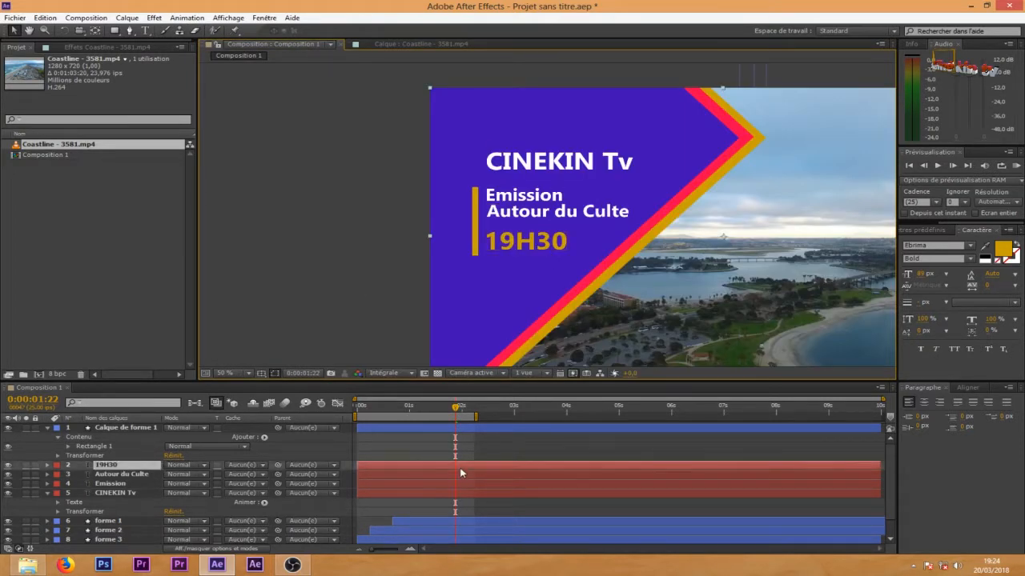
pyautogui.doubleClick(556, 251)
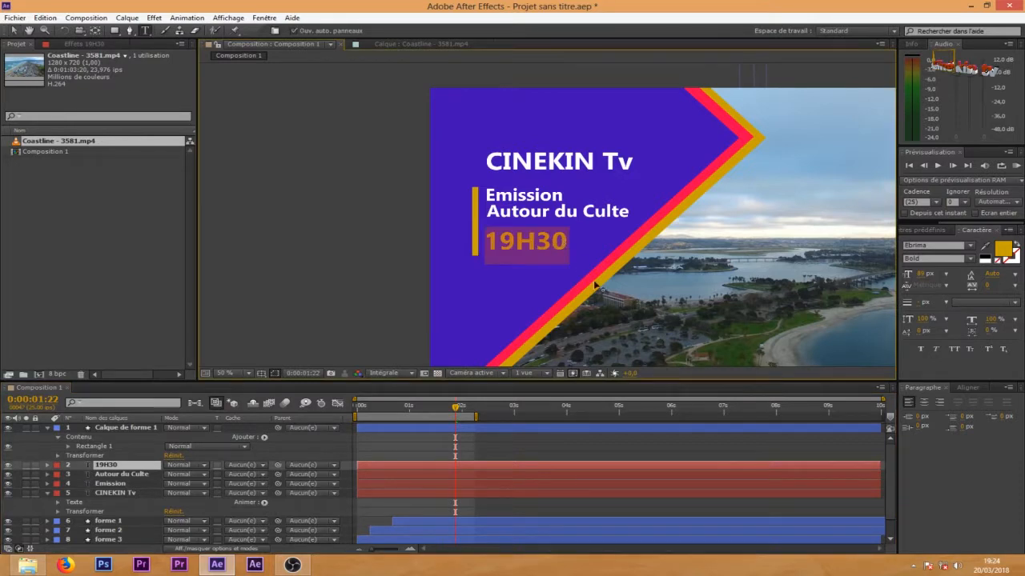
pyautogui.click(559, 241)
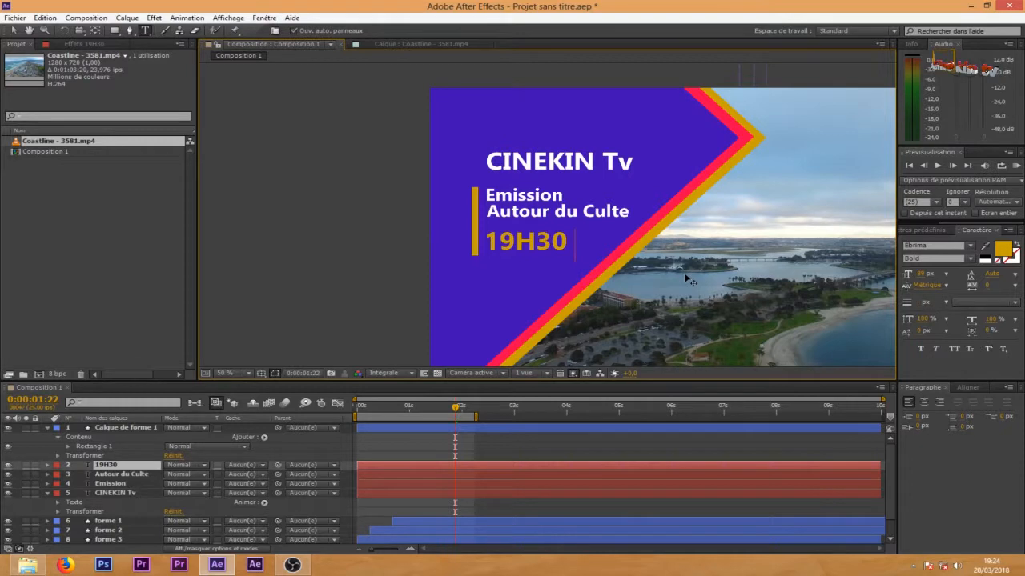
pyautogui.press('BackSpace')
pyautogui.click(13, 31)
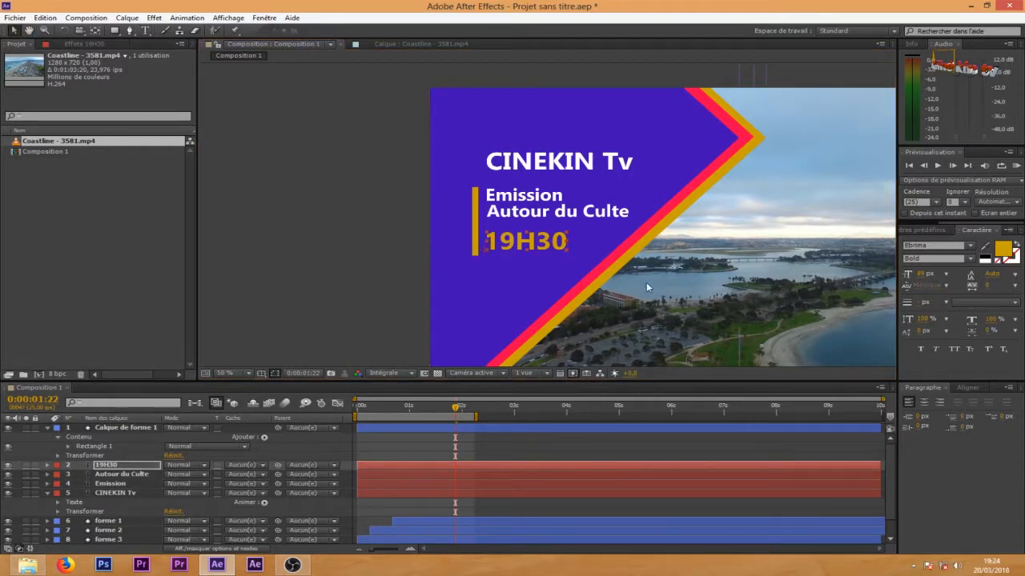
pyautogui.scroll(-2, 800, 244)
pyautogui.scroll(2, 780, 241)
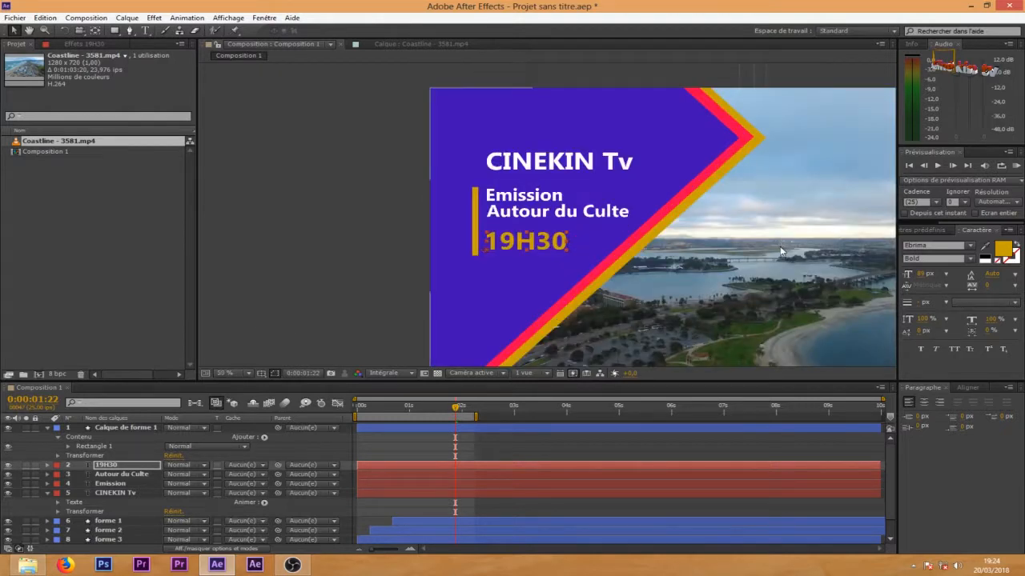
pyautogui.click(483, 455)
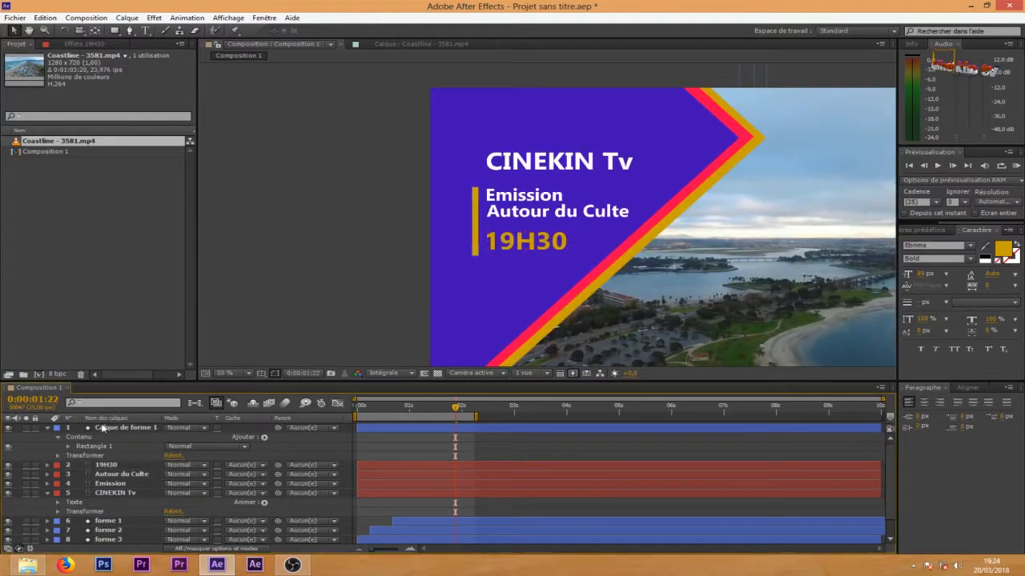
# Step: Collapse the properties of the vertical bar's shape layer and rename the layer as barre
pyautogui.click(47, 427)
pyautogui.click(121, 429)
pyautogui.press('Return')
pyautogui.write('tr')
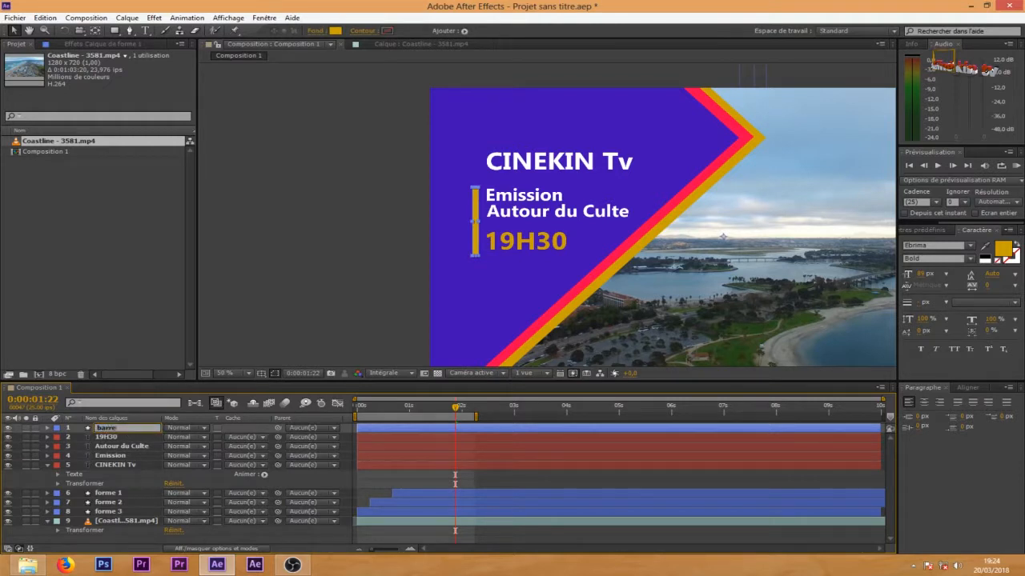
pyautogui.press('Return')
pyautogui.click(517, 477)
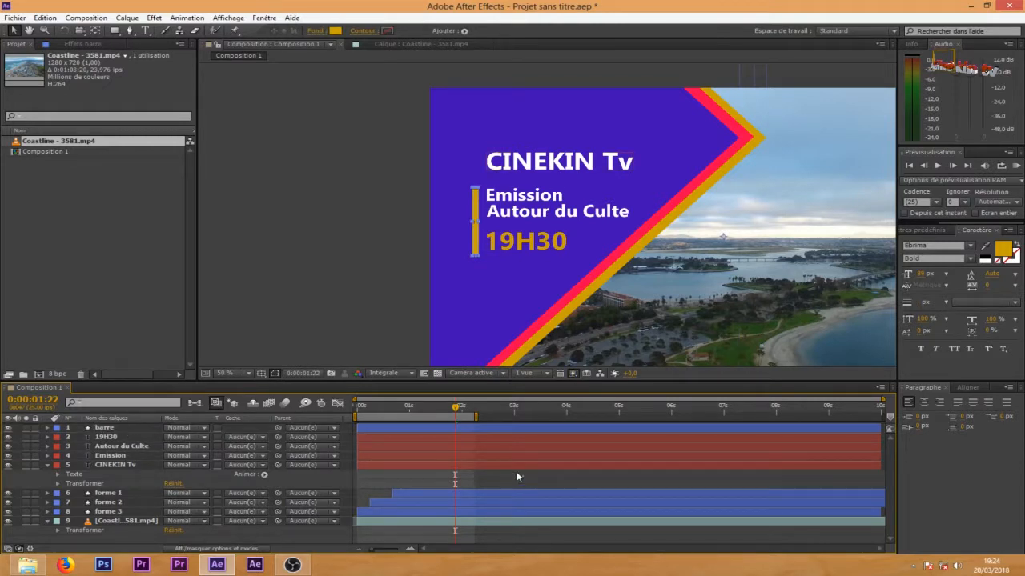
# Step: Add Position keyframes to the 19H30, Autour du Culte, Emission and CINEKIN Tv layers at about 2.5 seconds and extend the work area past 3 seconds
pyautogui.click(469, 437)
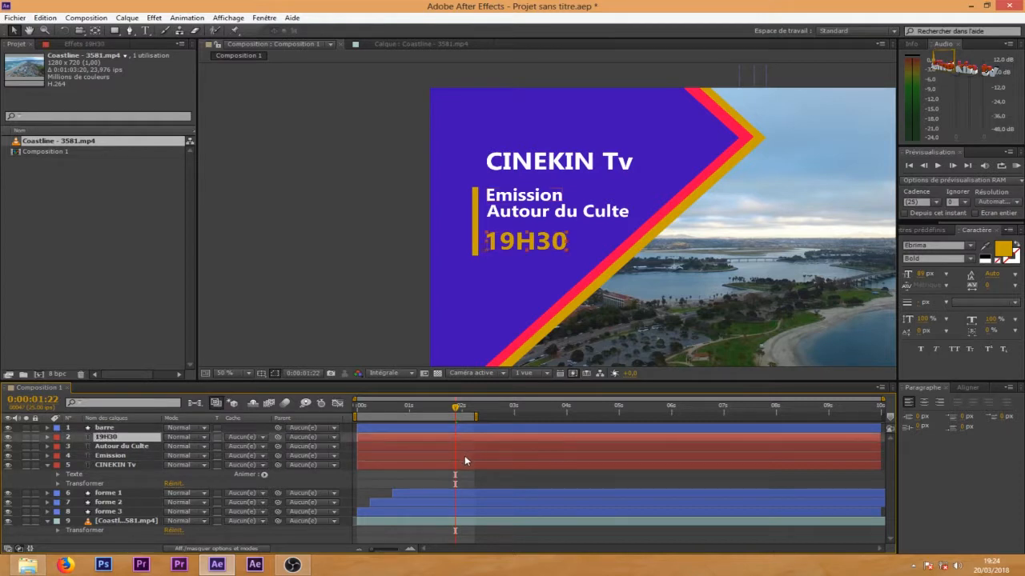
pyautogui.click(394, 408)
pyautogui.moveTo(393, 411); pyautogui.dragTo(460, 464)
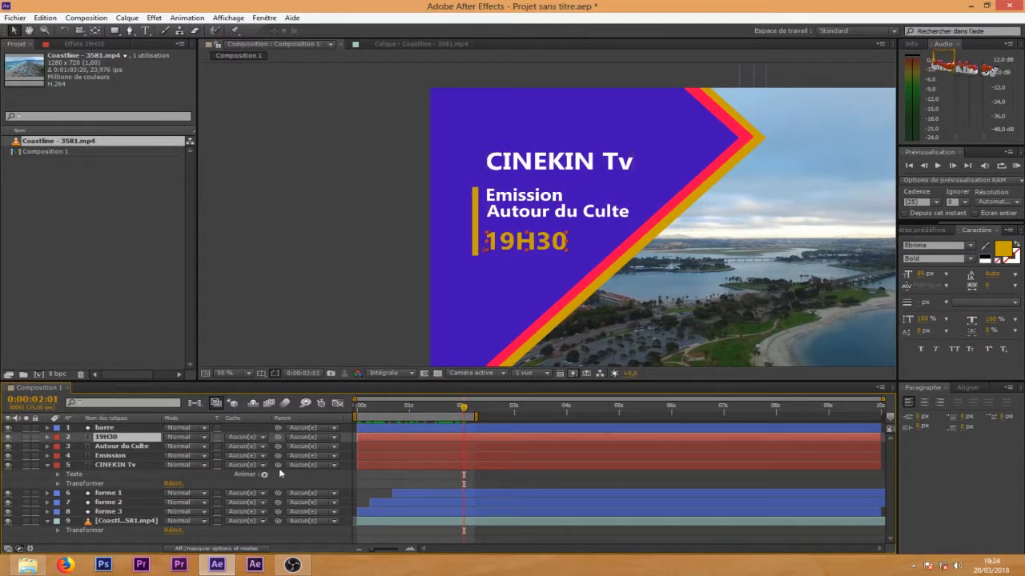
pyautogui.keyDown('ctrl'); pyautogui.click(128, 446); pyautogui.keyUp('ctrl')
pyautogui.keyDown('ctrl'); pyautogui.click(122, 455); pyautogui.keyUp('ctrl')
pyautogui.keyDown('ctrl'); pyautogui.click(119, 464); pyautogui.keyUp('ctrl')
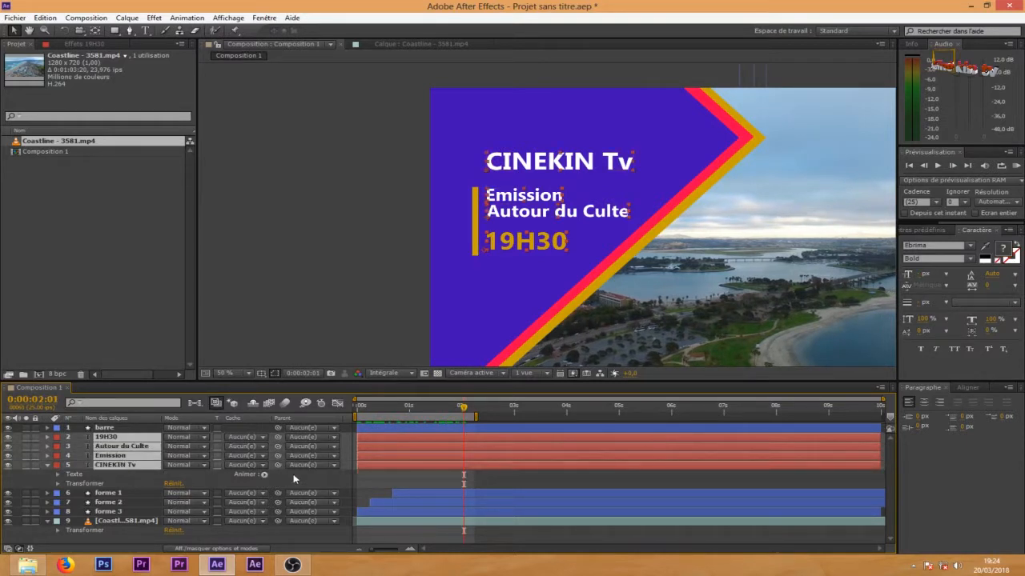
pyautogui.press('p')
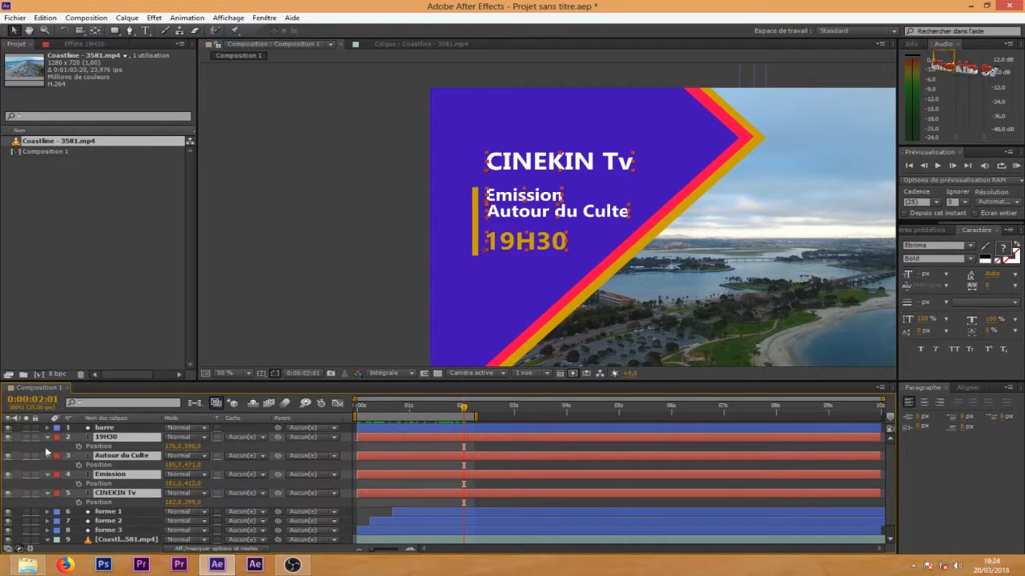
pyautogui.click(79, 447)
pyautogui.moveTo(435, 406); pyautogui.dragTo(524, 416)
pyautogui.moveTo(463, 446); pyautogui.dragTo(485, 447)
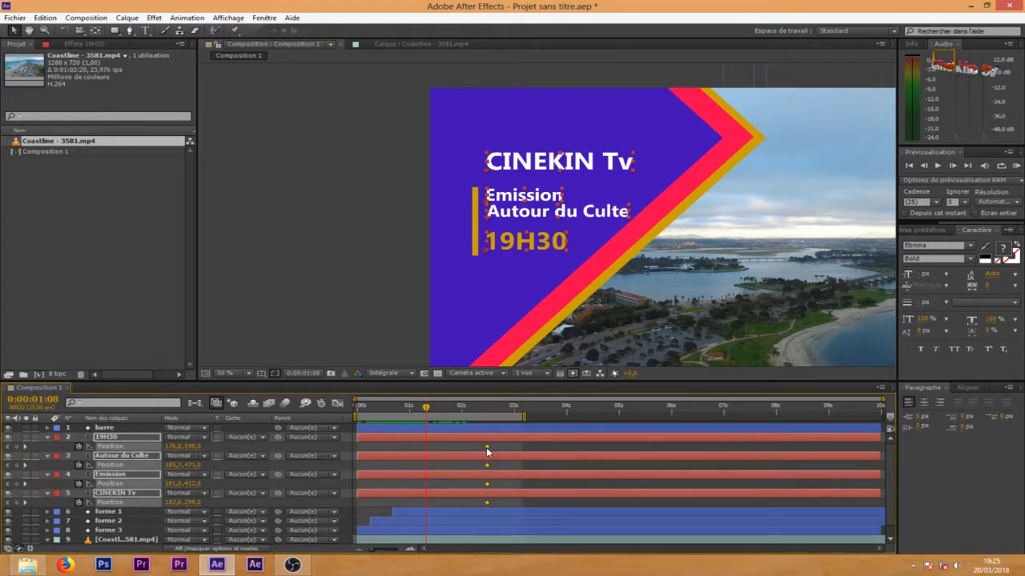
# Step: At 0:00:01:17, move the 19H30 text horizontally off the composition's left side, to an X position of about -416
pyautogui.moveTo(426, 406); pyautogui.dragTo(445, 411)
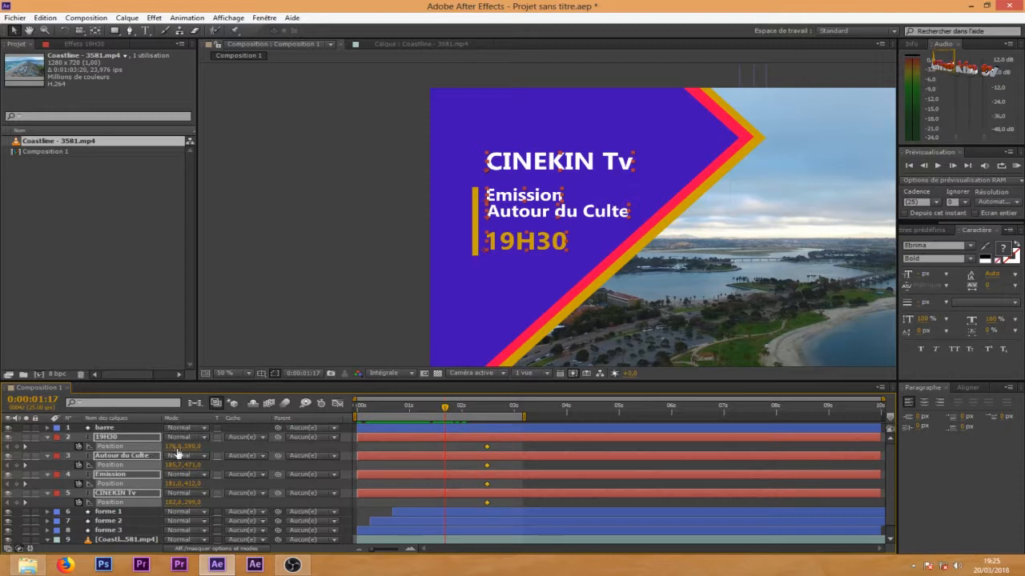
pyautogui.click(498, 438)
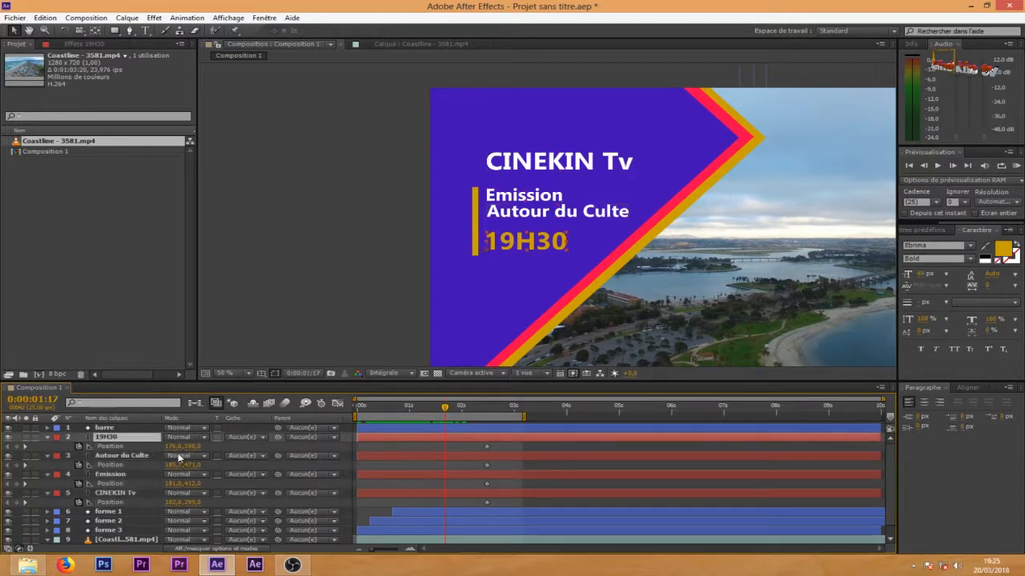
pyautogui.moveTo(176, 446); pyautogui.dragTo(141, 446)
pyautogui.moveTo(2, 457); pyautogui.dragTo(4, 457)
pyautogui.moveTo(173, 464); pyautogui.dragTo(1, 464)
pyautogui.moveTo(176, 447); pyautogui.dragTo(160, 468)
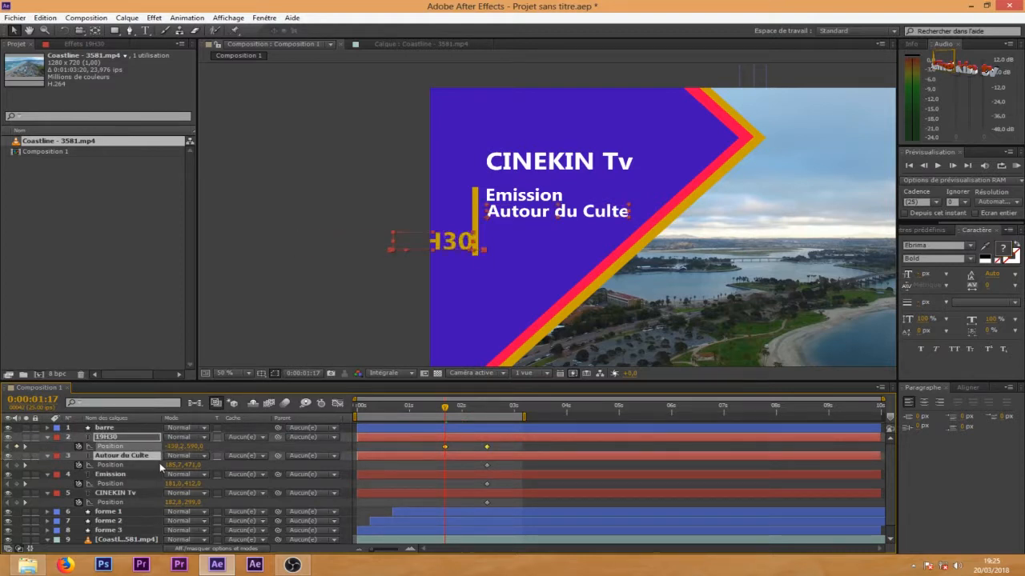
pyautogui.click(505, 450)
pyautogui.moveTo(195, 453); pyautogui.dragTo(56, 453)
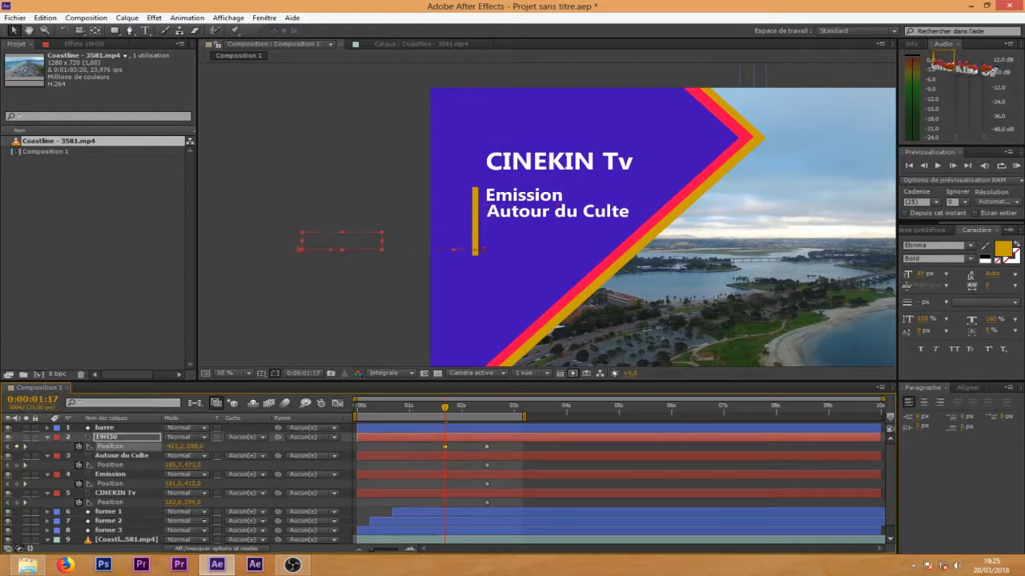
# Step: At 0:00:01:17, move the Autour du Culte and CINEKIN Tv texts off the composition's left side, with CINEKIN Tv at about X -655
pyautogui.click(469, 458)
pyautogui.moveTo(173, 466); pyautogui.dragTo(90, 470)
pyautogui.moveTo(174, 470); pyautogui.dragTo(89, 463)
pyautogui.moveTo(178, 471); pyautogui.dragTo(112, 468)
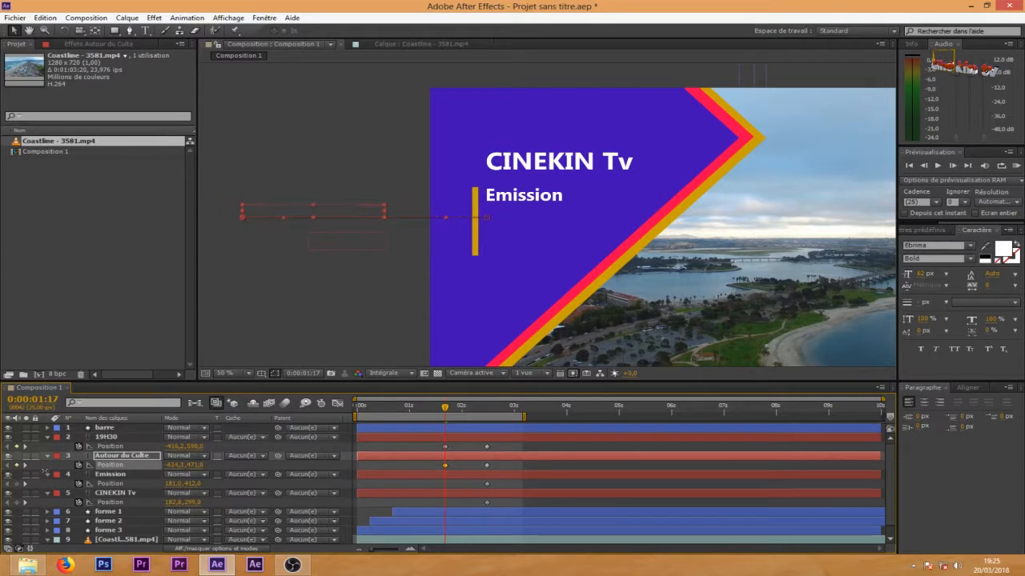
pyautogui.click(450, 493)
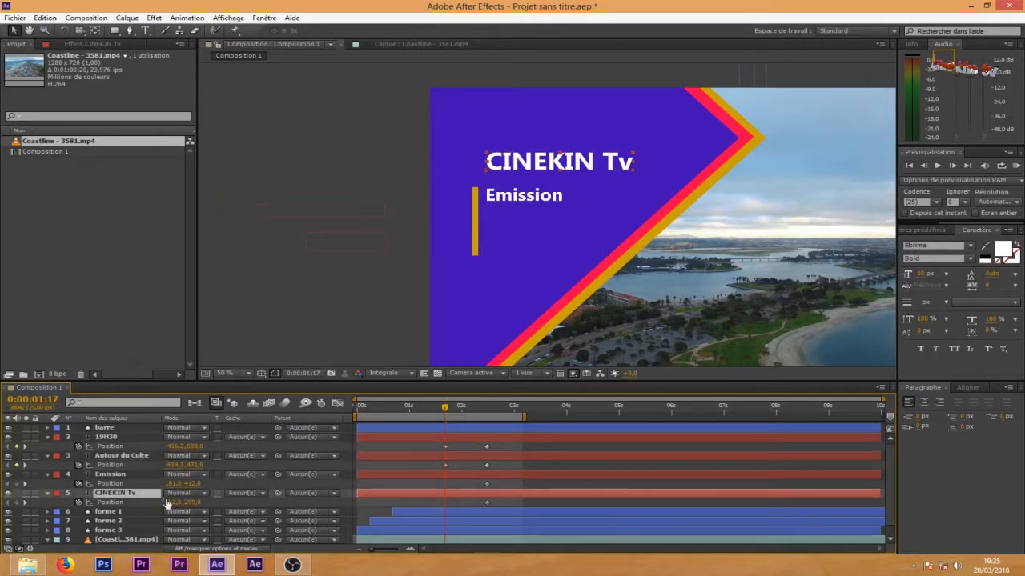
pyautogui.moveTo(182, 503); pyautogui.dragTo(48, 486)
# Step: At 0:00:01:17, move the Emission text off the composition's left side to about X -491 and readjust Autour du Culte to about X -674
pyautogui.click(451, 474)
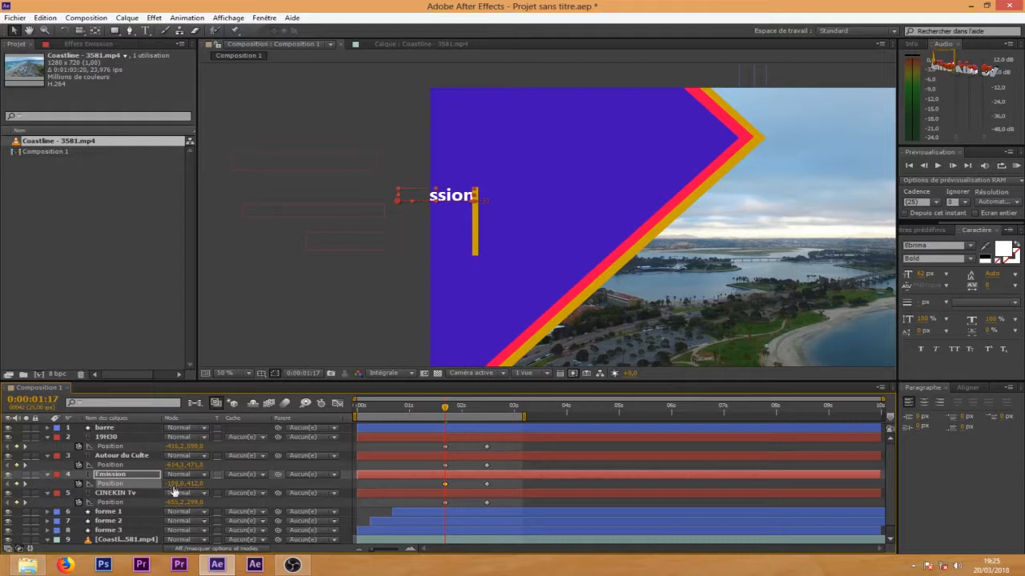
pyautogui.moveTo(173, 466); pyautogui.dragTo(3, 467)
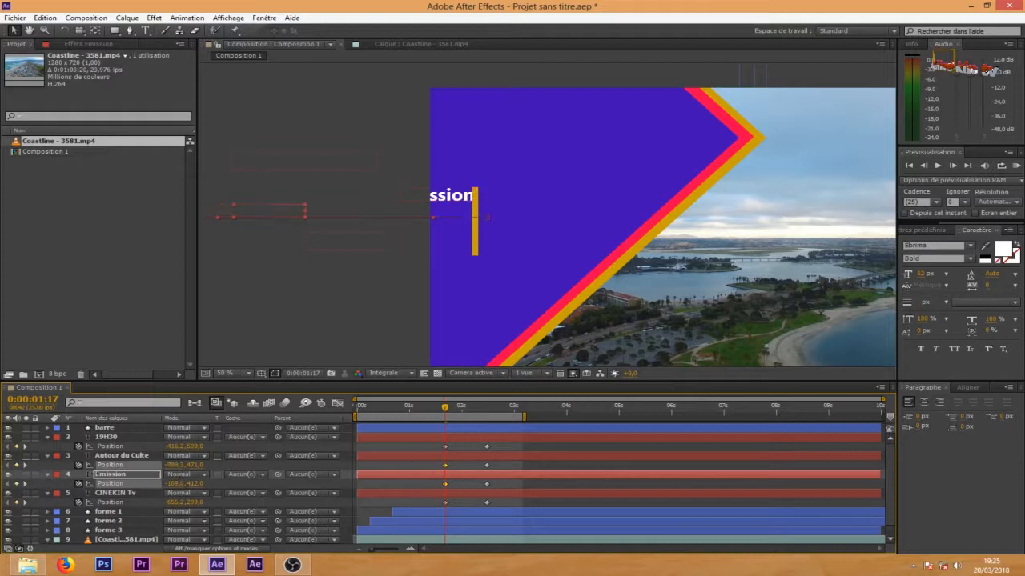
pyautogui.click(445, 465)
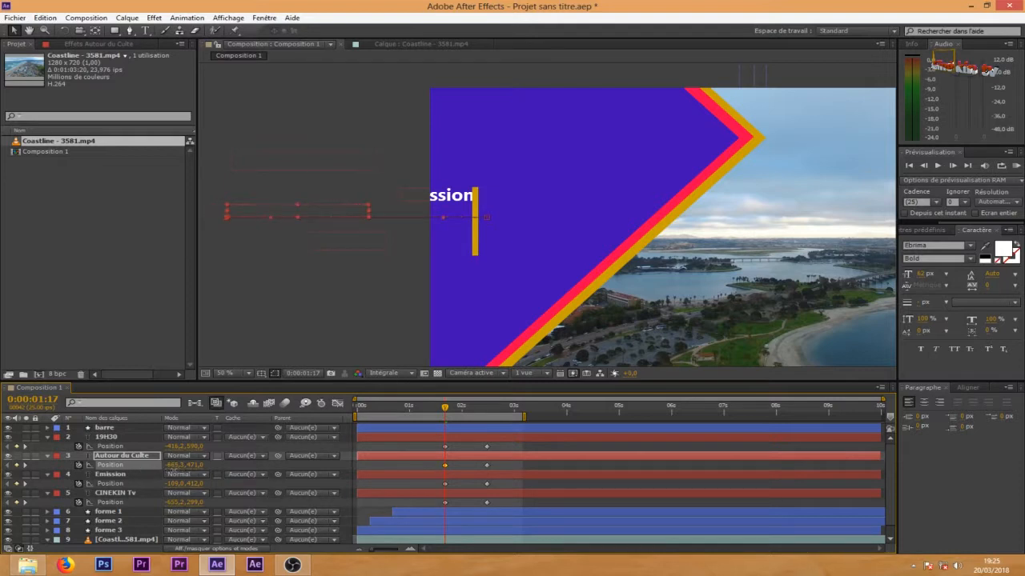
pyautogui.click(443, 483)
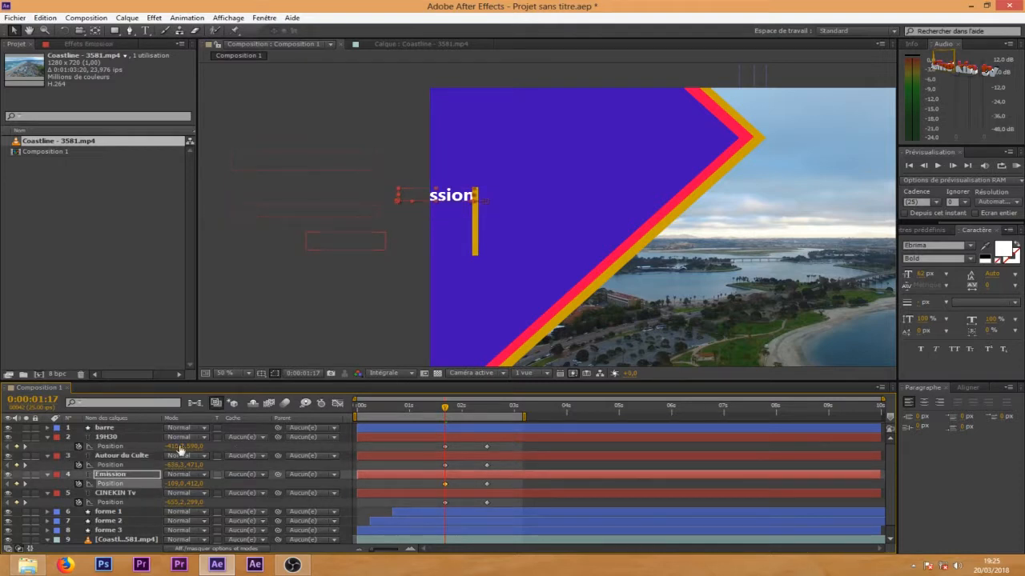
pyautogui.moveTo(176, 466); pyautogui.dragTo(80, 465)
pyautogui.moveTo(160, 466); pyautogui.dragTo(92, 465)
pyautogui.click(453, 459)
pyautogui.moveTo(166, 467); pyautogui.dragTo(71, 486)
pyautogui.click(430, 198)
pyautogui.moveTo(178, 485); pyautogui.dragTo(67, 489)
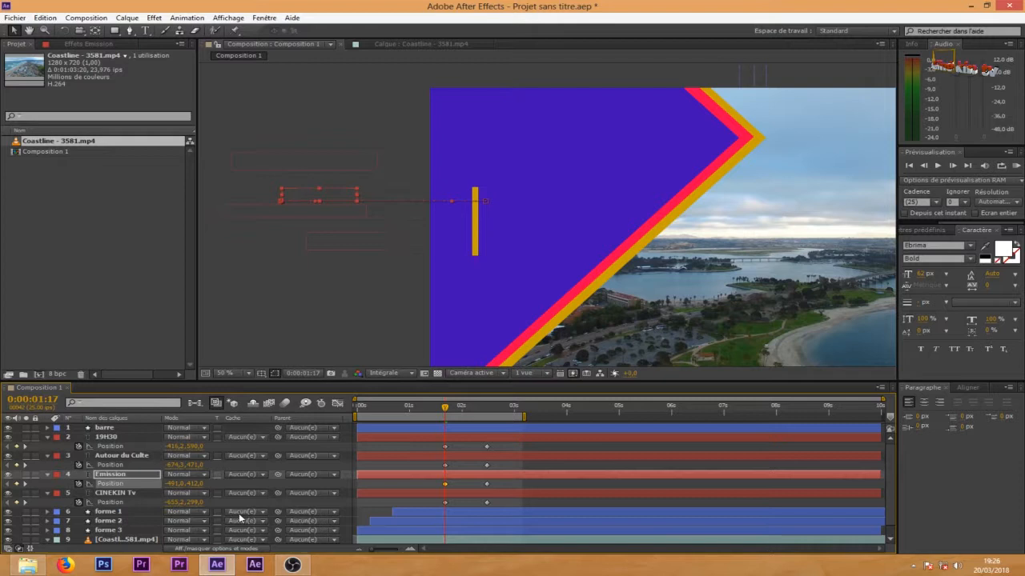
# Step: Apply Easy Ease to all Position keyframes of the four text layers
pyautogui.moveTo(453, 411); pyautogui.dragTo(434, 504)
pyautogui.click(498, 438)
pyautogui.press('F9')
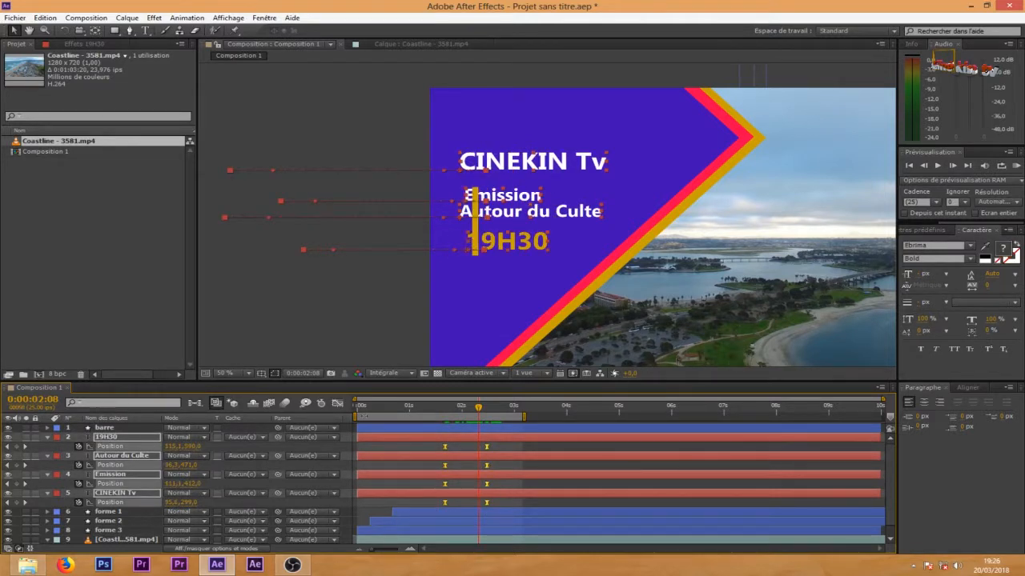
# Step: Lengthen the incoming influence of the four texts' final Position keyframes in the speed graph so they decelerate smoothly, and check the motion
pyautogui.click(337, 402)
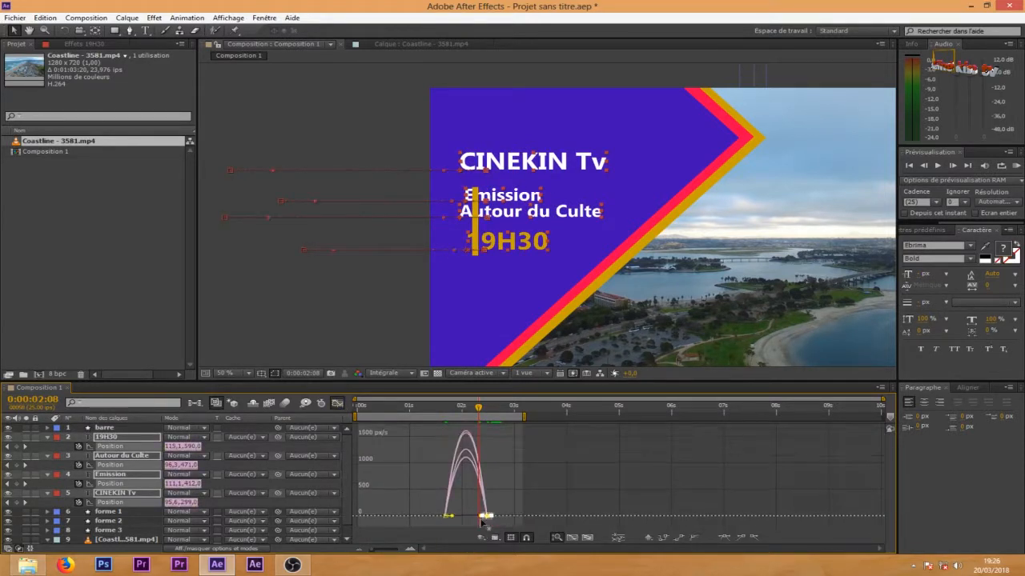
pyautogui.moveTo(480, 519); pyautogui.dragTo(466, 518)
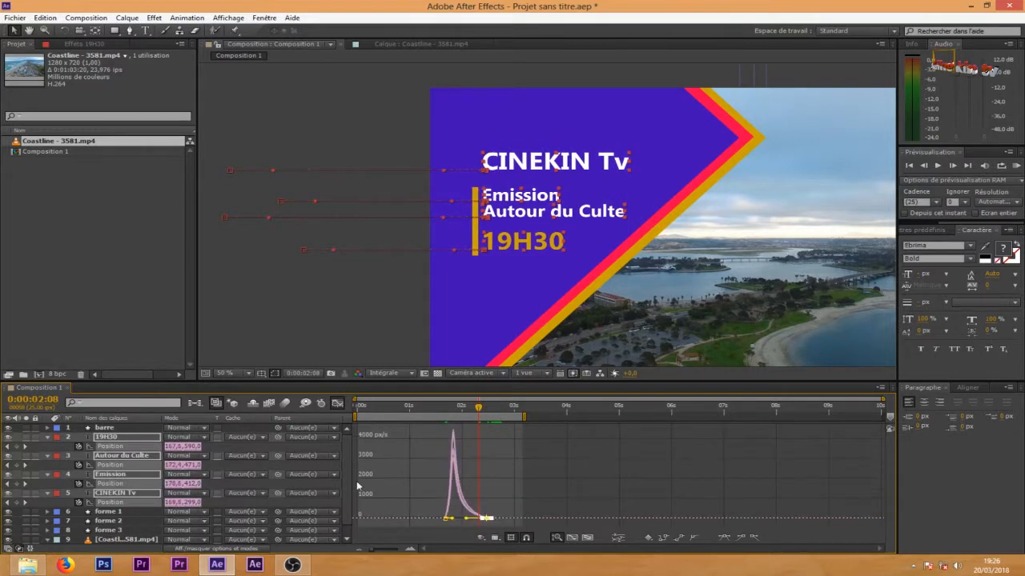
pyautogui.click(337, 403)
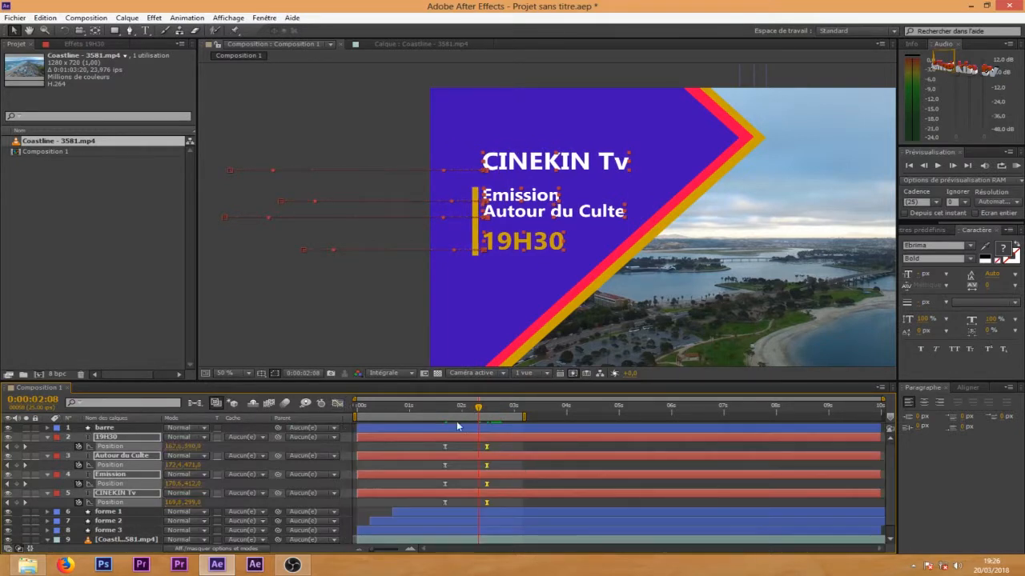
pyautogui.click(533, 503)
pyautogui.moveTo(504, 481); pyautogui.dragTo(434, 489)
pyautogui.click(490, 459)
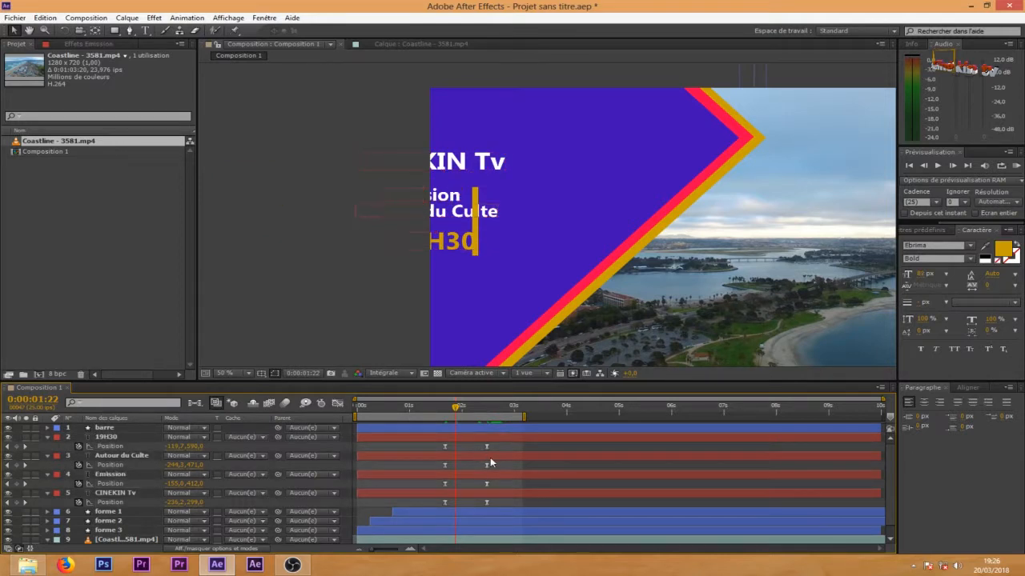
# Step: Stagger the Autour du Culte, Emission and CINEKIN Tv layers to start at about 0.25, 0.7 and 0.9 seconds, and preview the animation
pyautogui.click(488, 457)
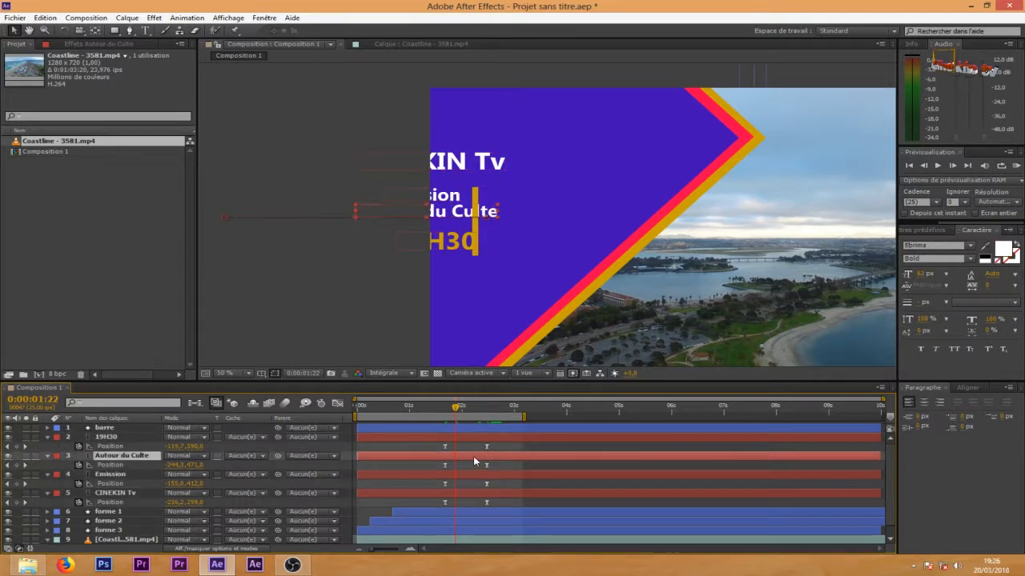
pyautogui.moveTo(474, 459); pyautogui.dragTo(486, 479)
pyautogui.click(479, 479)
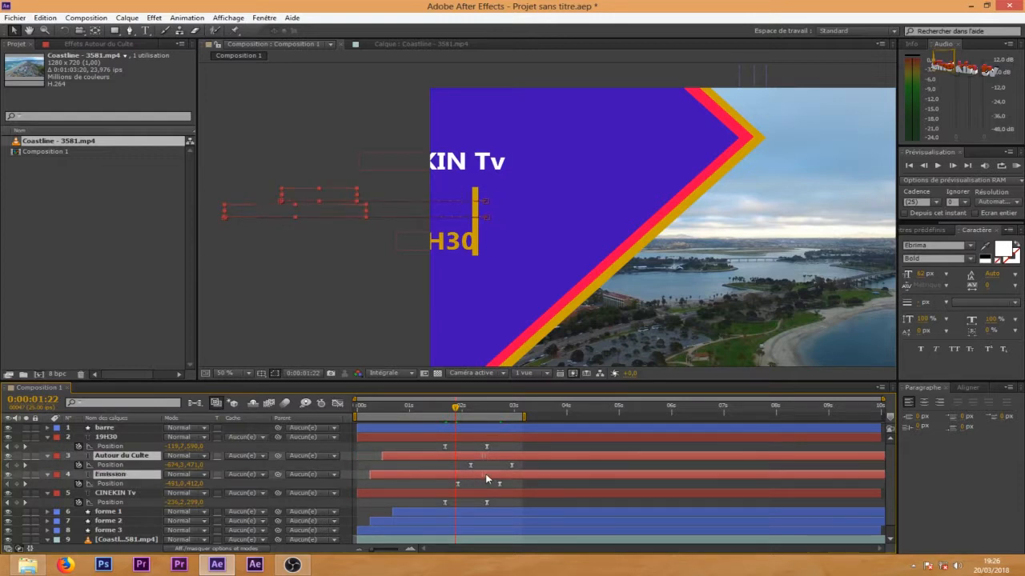
pyautogui.hotkey('ctrl', 'z')
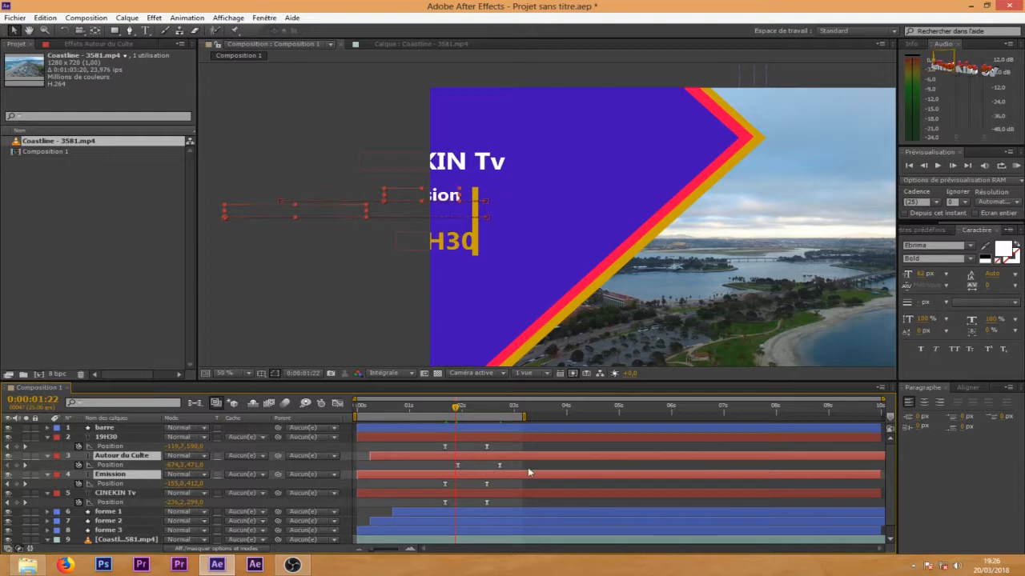
pyautogui.click(528, 467)
pyautogui.click(482, 475)
pyautogui.moveTo(481, 475); pyautogui.dragTo(535, 496)
pyautogui.click(483, 492)
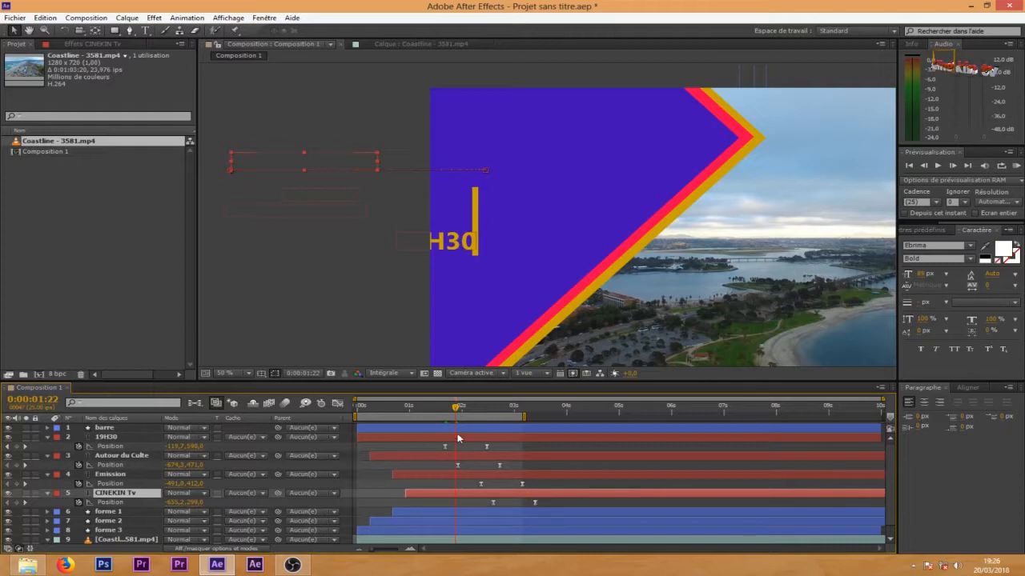
pyautogui.moveTo(439, 414); pyautogui.dragTo(525, 445)
pyautogui.press('space')
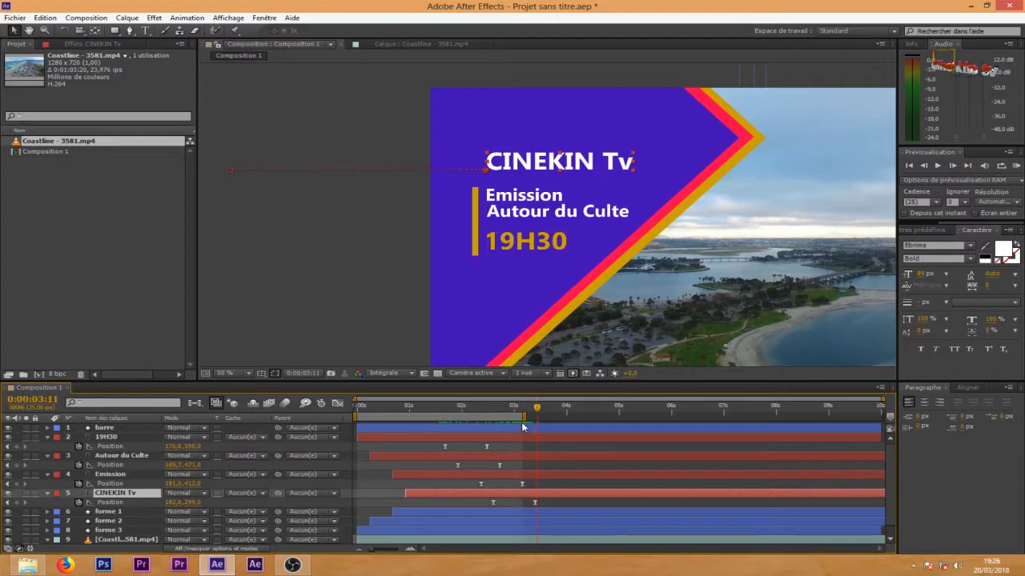
# Step: Extend the end of the work area to about 5.4 seconds and review the four text layers' staggered slide-in
pyautogui.moveTo(482, 413); pyautogui.dragTo(529, 422)
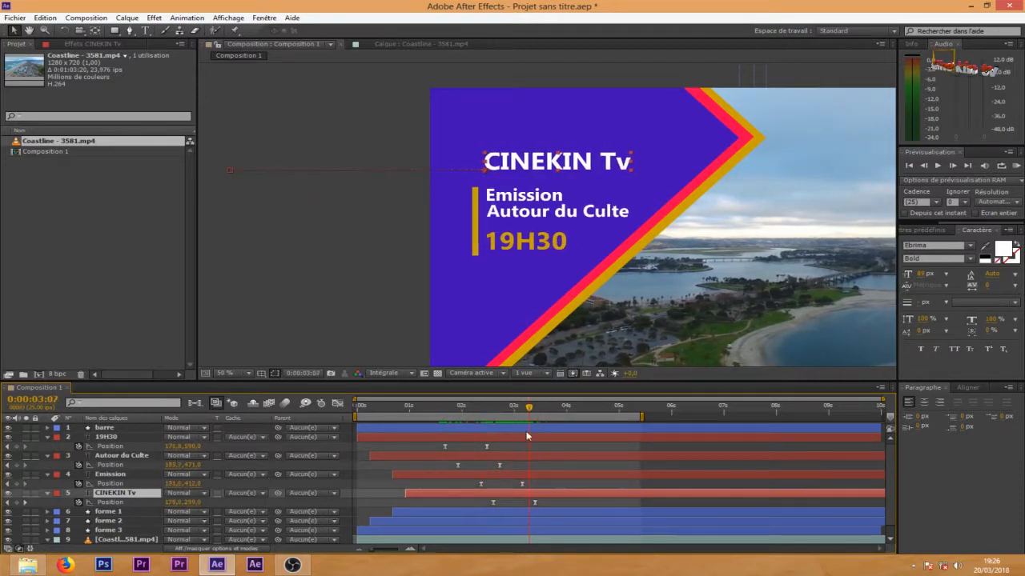
pyautogui.click(556, 484)
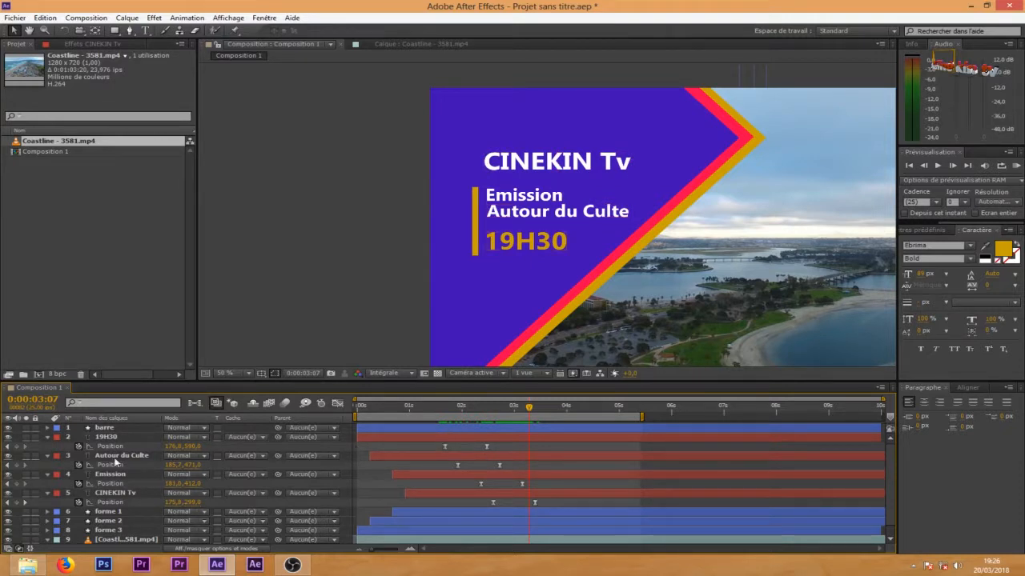
pyautogui.click(116, 494)
pyautogui.keyDown('shift'); pyautogui.click(108, 437); pyautogui.keyUp('shift')
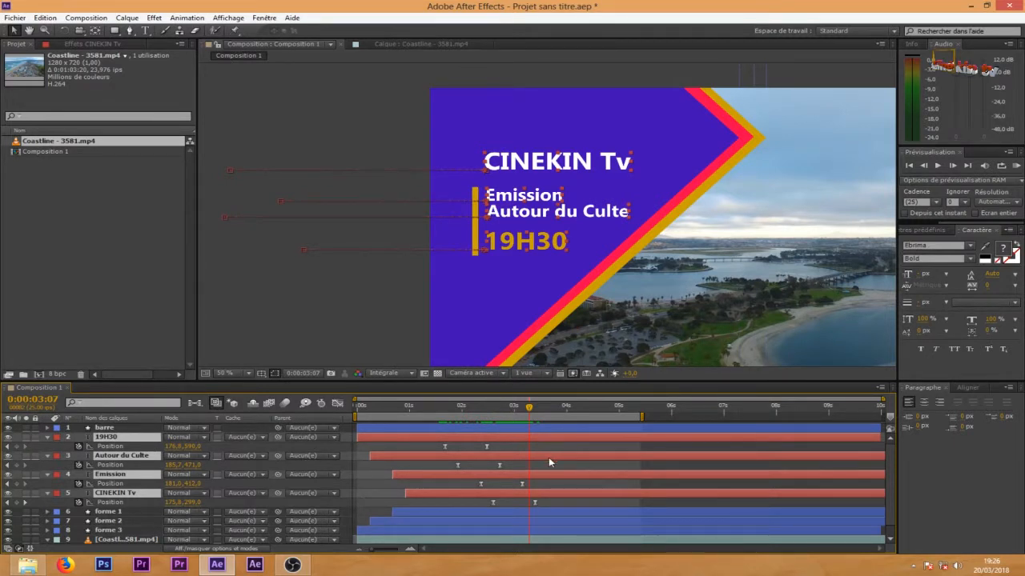
pyautogui.moveTo(451, 411); pyautogui.dragTo(545, 425)
# Step: Move the barre layer's anchor point to the bottom centre of the ochre bar
pyautogui.moveTo(458, 430)
pyautogui.mouseDown()
pyautogui.moveTo(536, 434)
pyautogui.moveTo(419, 435)
pyautogui.moveTo(520, 435)
pyautogui.moveTo(445, 433)
pyautogui.mouseUp()
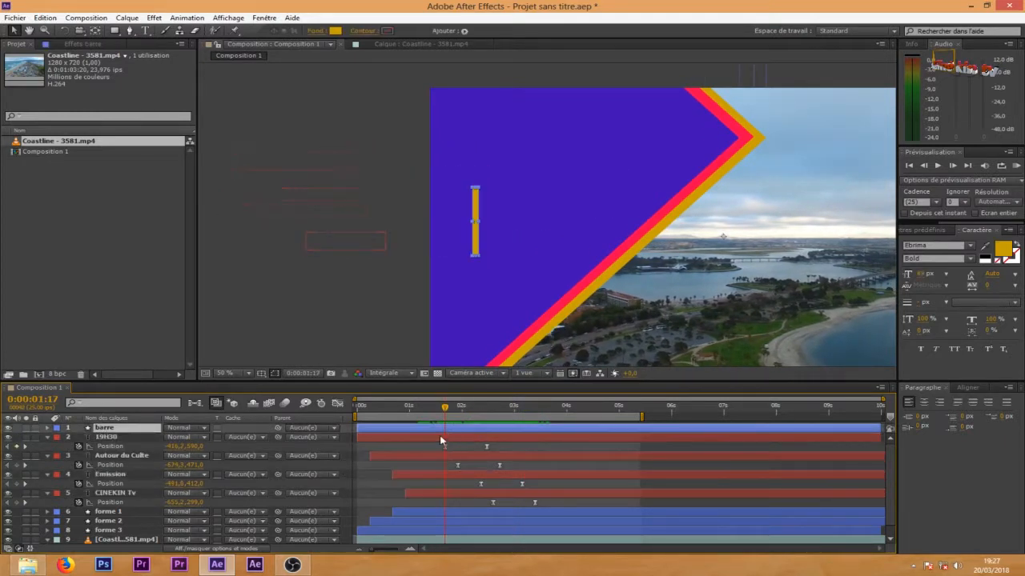
pyautogui.click(474, 247)
pyautogui.scroll(-2, 610, 293)
pyautogui.scroll(2, 622, 294)
pyautogui.press('y')
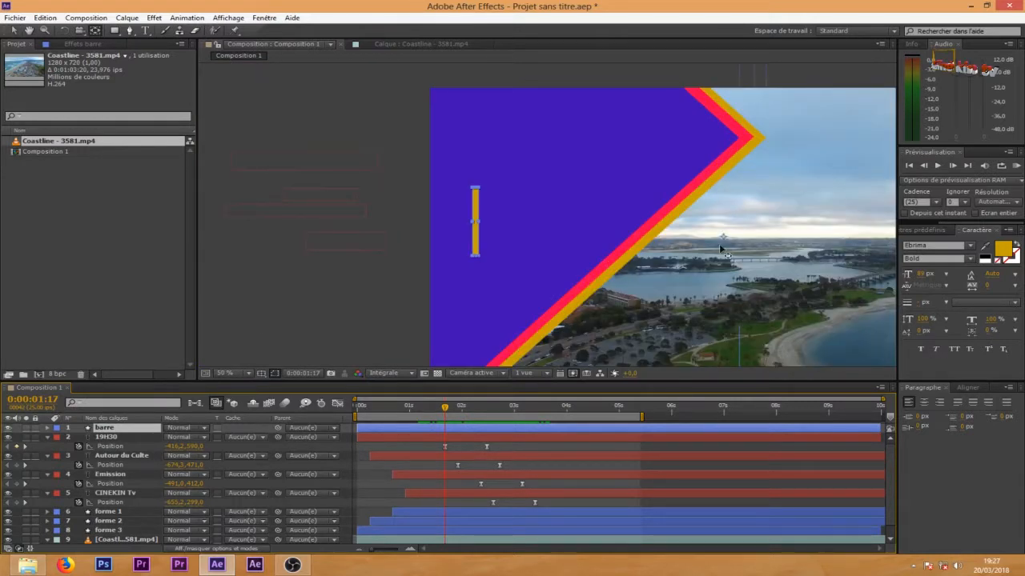
pyautogui.moveTo(724, 237); pyautogui.dragTo(476, 258)
pyautogui.press('.')
pyautogui.press('.')
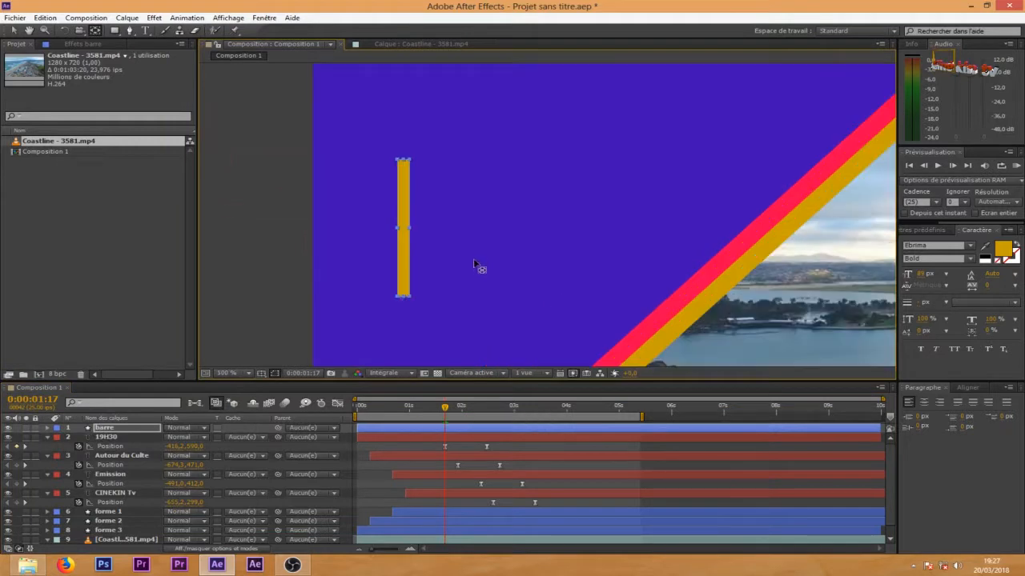
pyautogui.moveTo(347, 286); pyautogui.dragTo(578, 154)
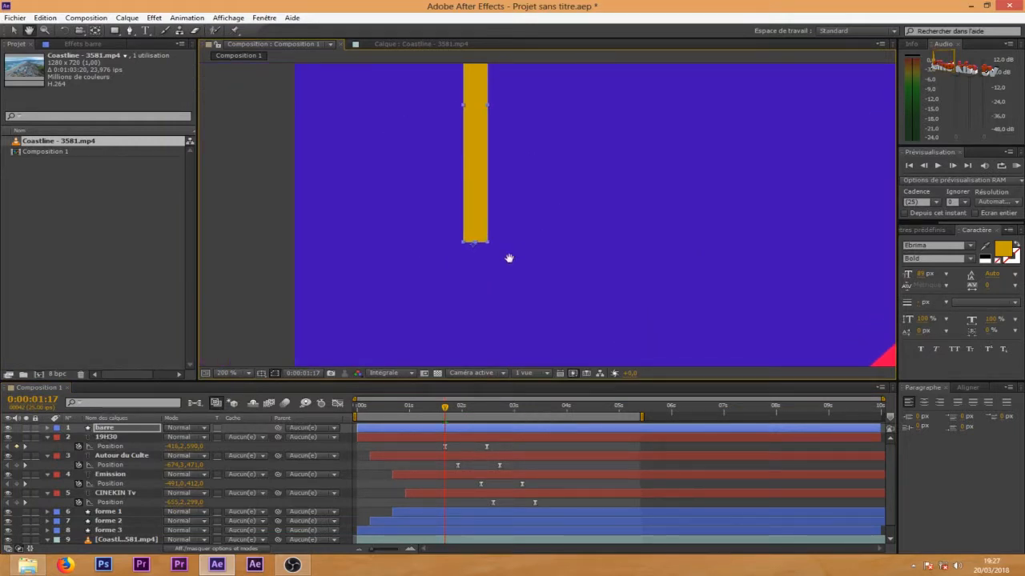
pyautogui.press('y')
pyautogui.press('v')
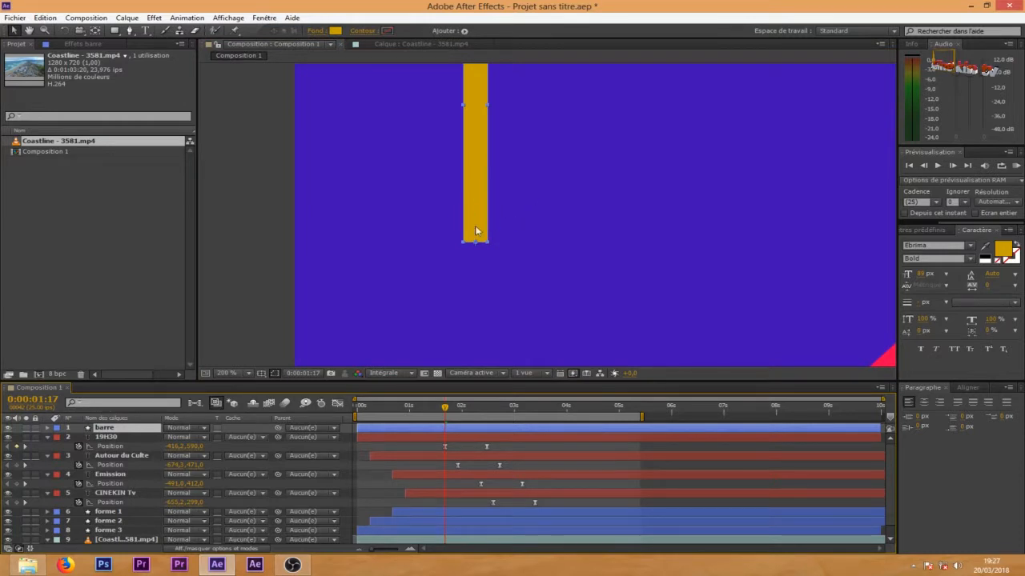
# Step: At 0:00:01:17, keyframe the barre layer's Scale with unlinked proportions and set its vertical scale to 0%
pyautogui.press(',')
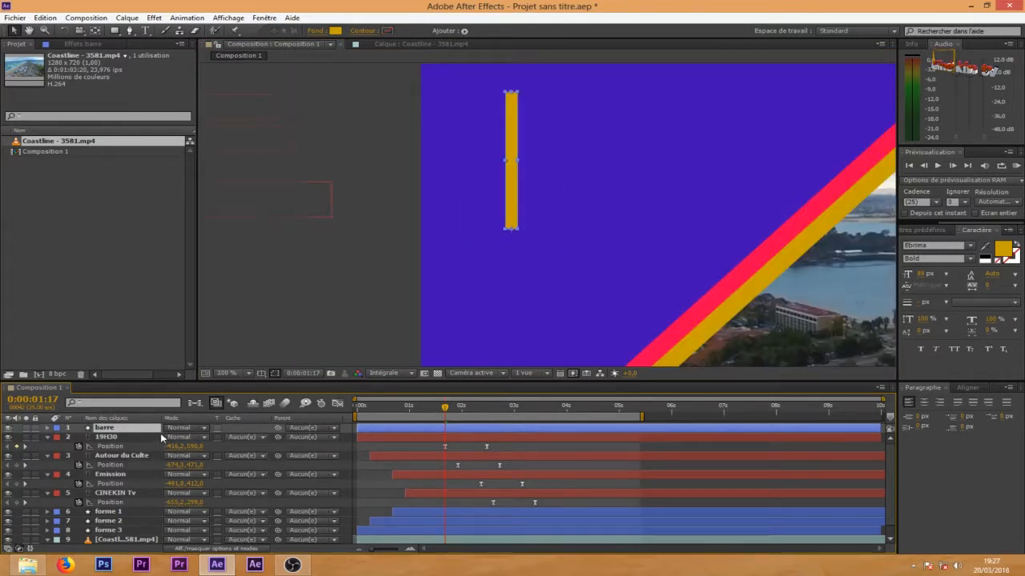
pyautogui.hotkey('alt', 'shift', 's')
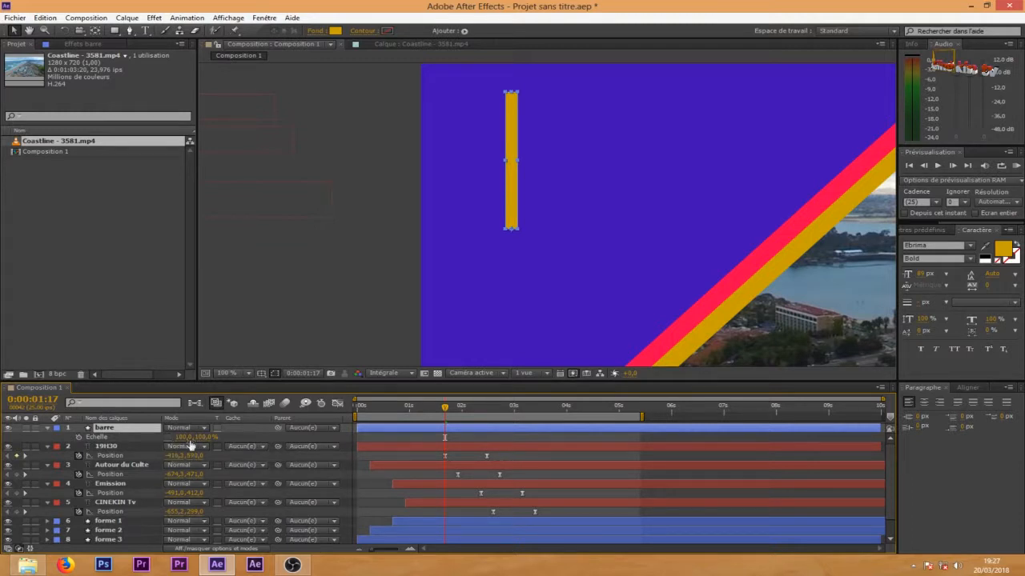
pyautogui.moveTo(210, 438); pyautogui.dragTo(151, 448)
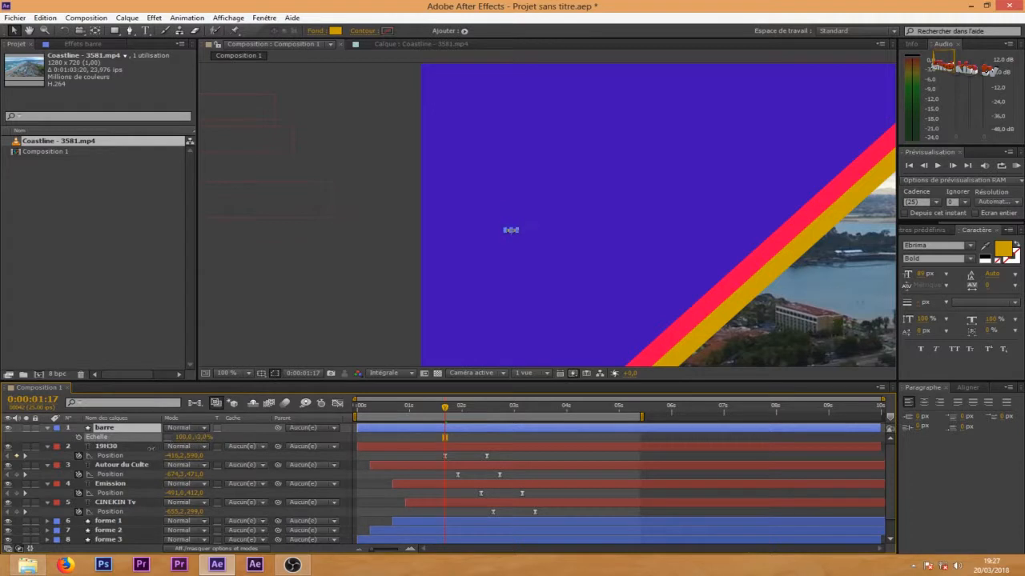
pyautogui.click(206, 438)
pyautogui.write('0')
pyautogui.press('Return')
# Step: Shift barre's zero-height Scale keyframe slightly later and set the vertical scale to 100% at 0:00:01:17
pyautogui.moveTo(450, 408)
pyautogui.mouseDown()
pyautogui.moveTo(492, 408)
pyautogui.moveTo(403, 418)
pyautogui.moveTo(438, 422)
pyautogui.mouseUp()
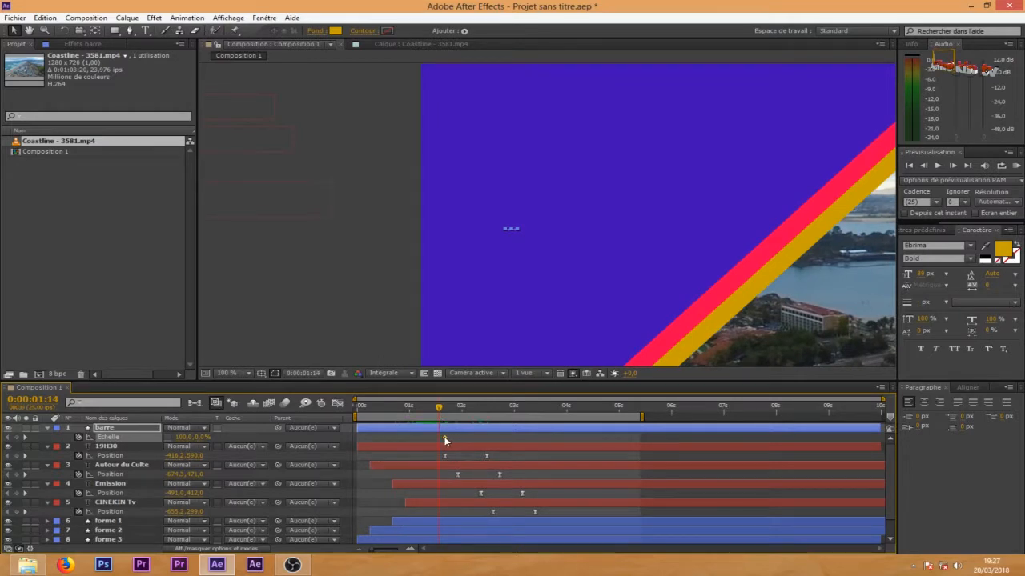
pyautogui.click(446, 409)
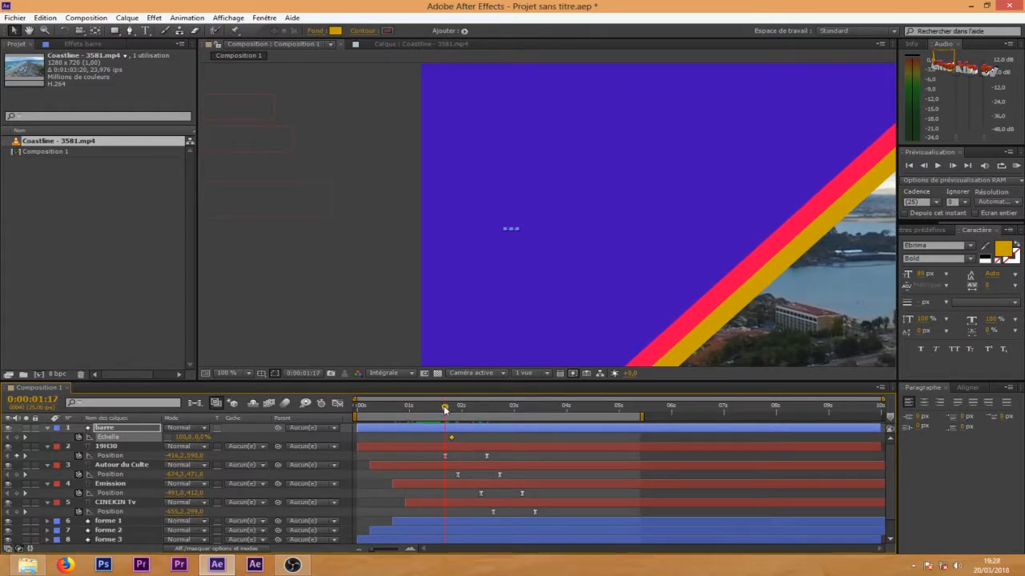
pyautogui.moveTo(198, 438)
pyautogui.mouseDown()
pyautogui.moveTo(236, 438)
pyautogui.moveTo(212, 439)
pyautogui.mouseUp()
pyautogui.click(208, 438)
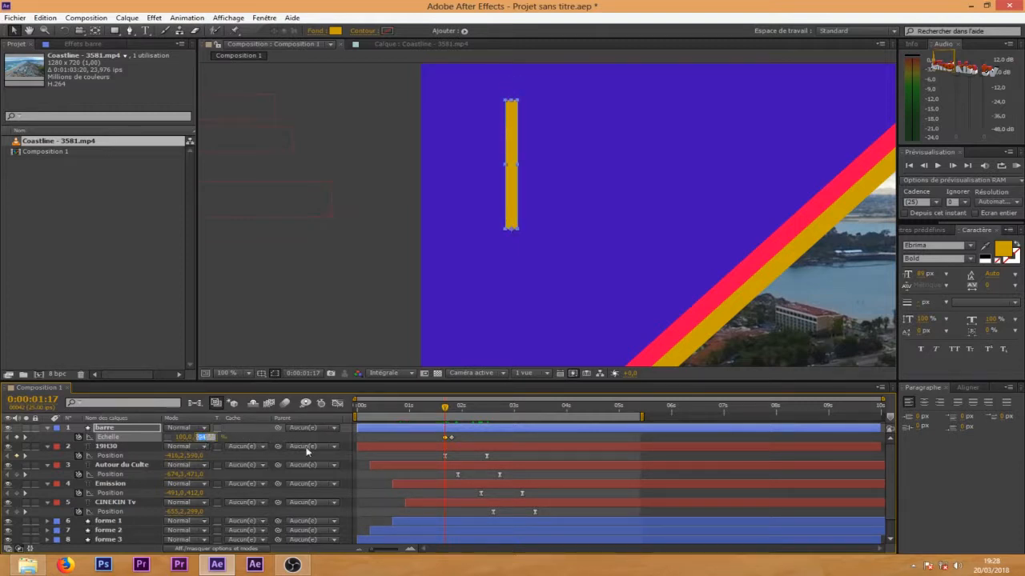
pyautogui.write('1')
pyautogui.click(394, 445)
pyautogui.press('=')
pyautogui.press('=')
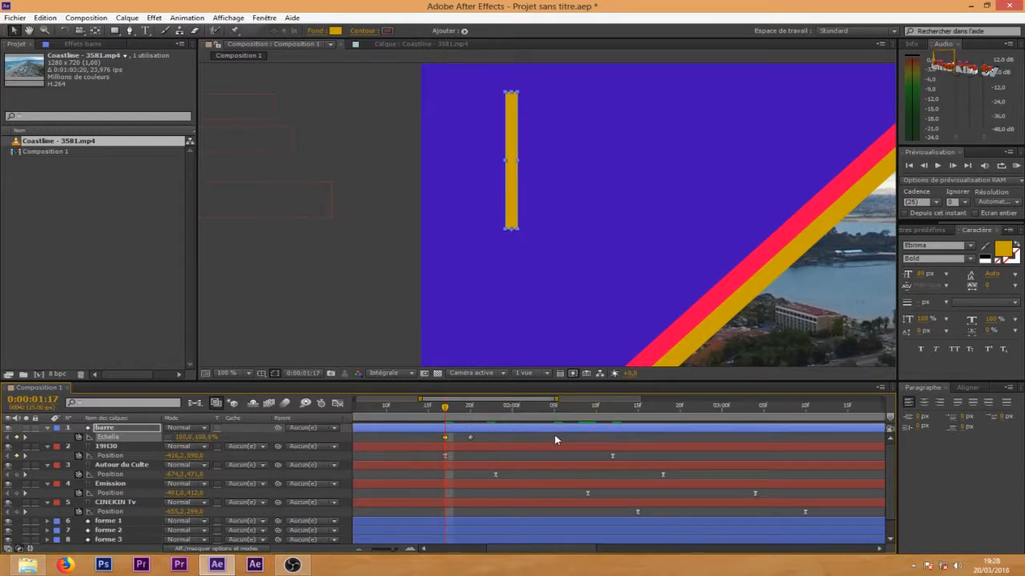
# Step: Swap barre's Scale keyframes so the bar grows from 0% at 0:00:01:17 to 100% at 0:00:01:20, and check it
pyautogui.click(463, 439)
pyautogui.moveTo(445, 437); pyautogui.dragTo(502, 439)
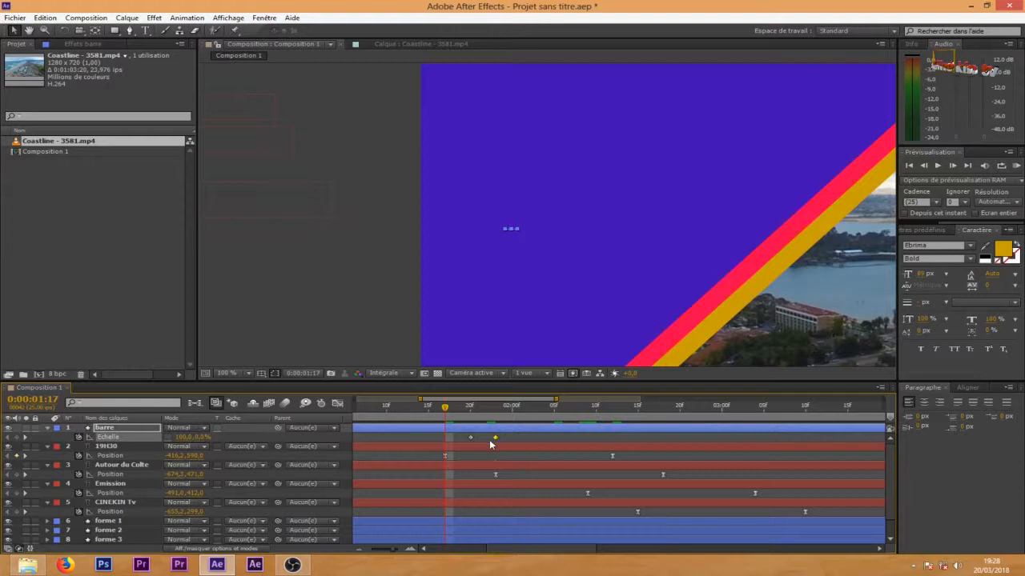
pyautogui.click(470, 437)
pyautogui.moveTo(452, 411); pyautogui.dragTo(451, 435)
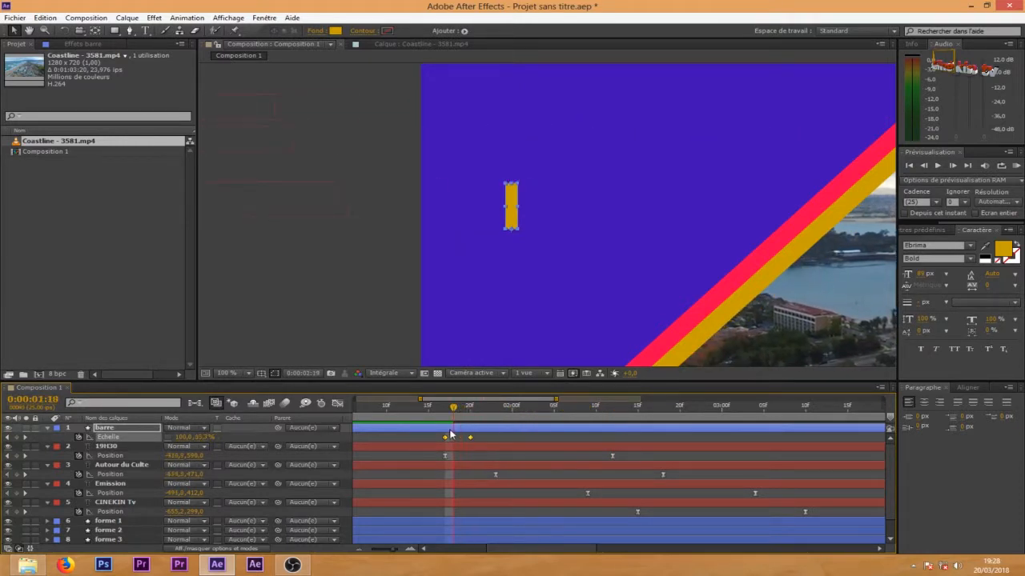
# Step: Delay all four texts' Position keyframes so 19H30 starts at 0:00:02:00, and move barre's last Scale keyframe to 0:00:01:22
pyautogui.moveTo(537, 398); pyautogui.dragTo(705, 427)
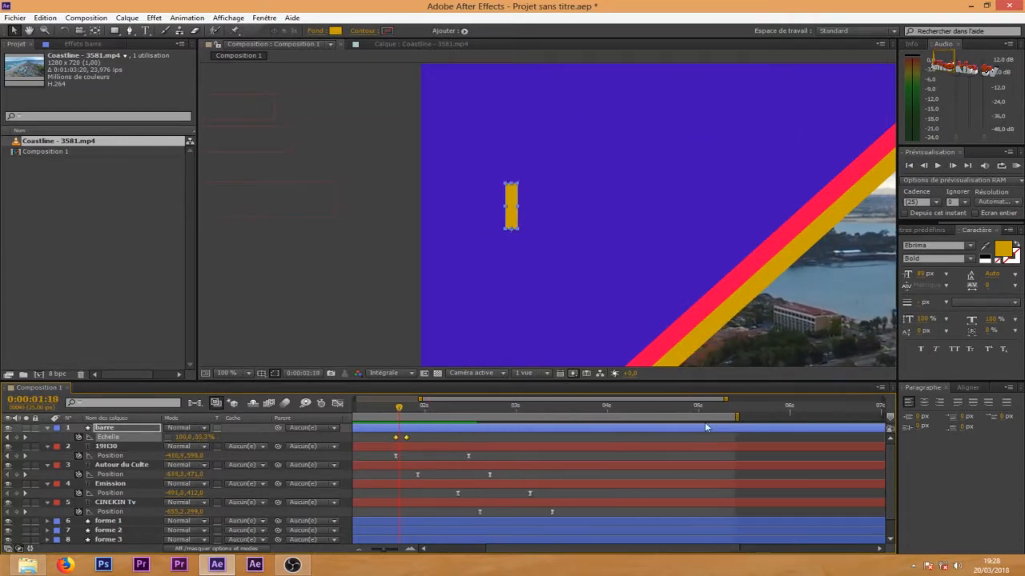
pyautogui.moveTo(385, 453); pyautogui.dragTo(584, 513)
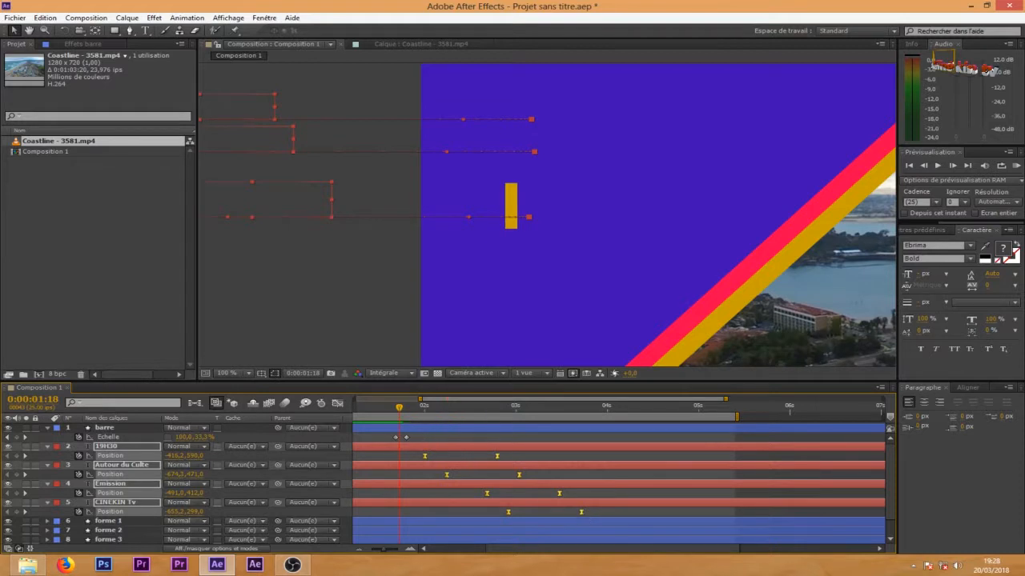
pyautogui.moveTo(401, 414)
pyautogui.mouseDown()
pyautogui.moveTo(413, 414)
pyautogui.moveTo(415, 438)
pyautogui.moveTo(393, 411)
pyautogui.moveTo(423, 419)
pyautogui.moveTo(415, 423)
pyautogui.mouseUp()
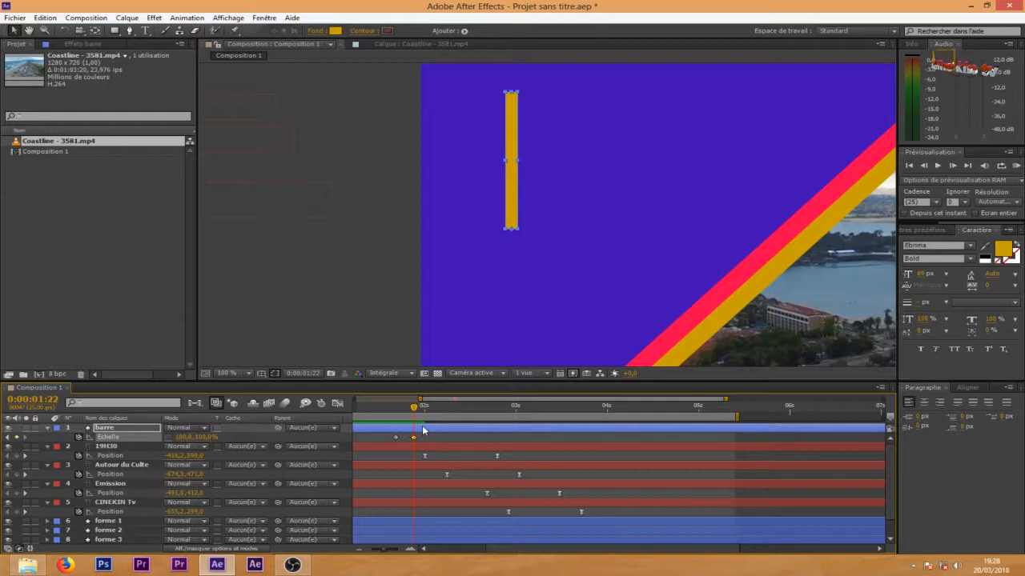
# Step: Split the barre layer at 0:00:01:22 and remove the Scale keyframes from the second part, barre 2
pyautogui.hotkey('ctrl', 'shift', 'd')
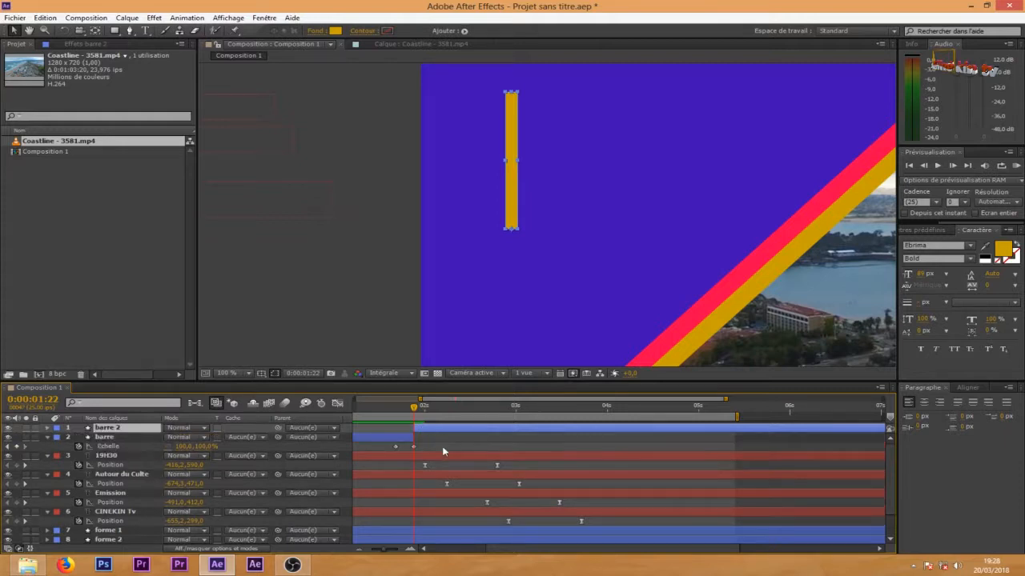
pyautogui.click(433, 442)
pyautogui.click(430, 430)
pyautogui.press('s')
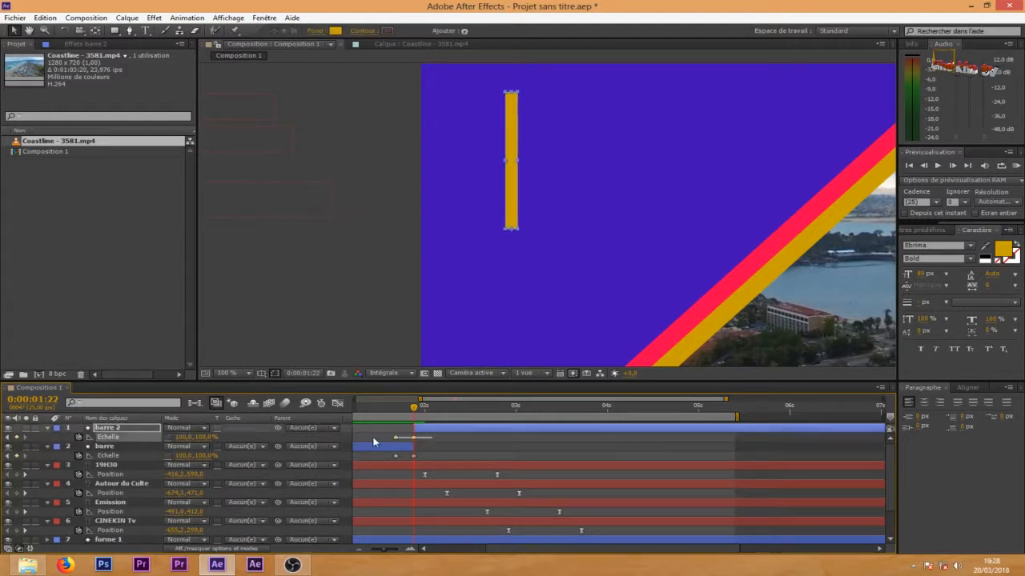
pyautogui.click(372, 439)
pyautogui.moveTo(432, 436); pyautogui.dragTo(376, 445)
# Step: Apply Easy Ease to barre's two Scale keyframes and check their curve in the speed graph
pyautogui.click(402, 450)
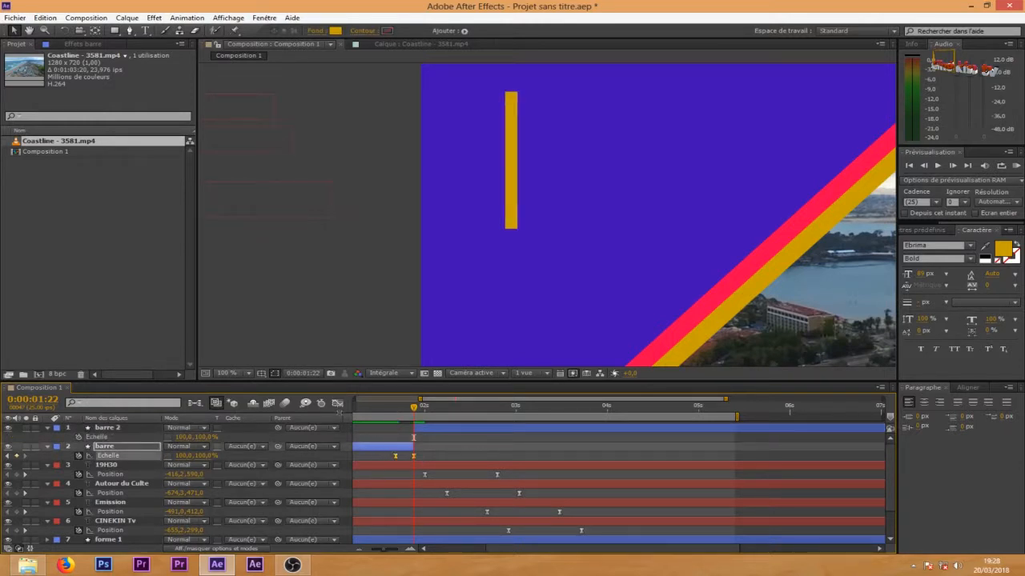
pyautogui.click(337, 403)
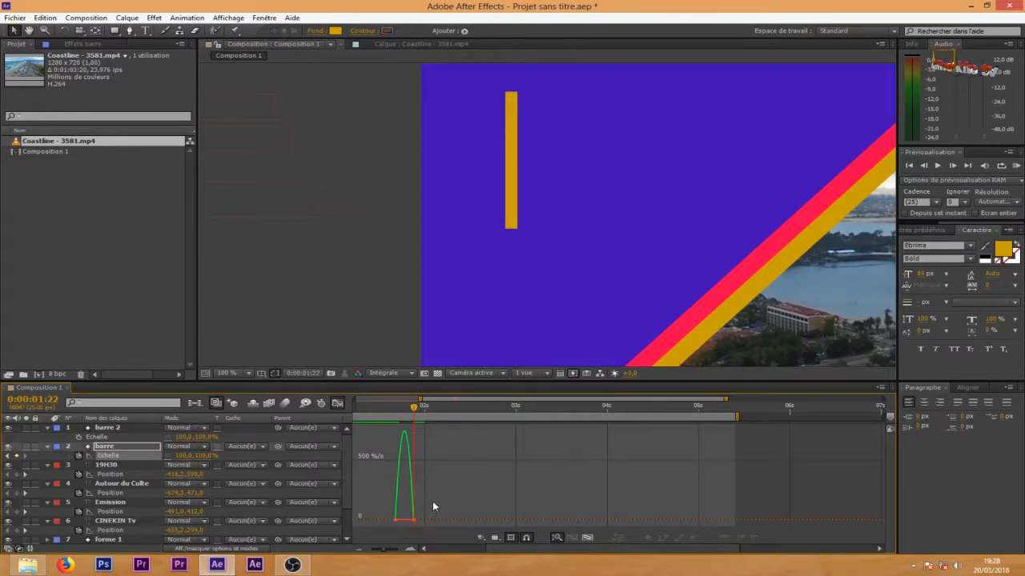
pyautogui.press('=')
pyautogui.press('=')
pyautogui.moveTo(433, 510); pyautogui.dragTo(359, 522)
pyautogui.click(337, 404)
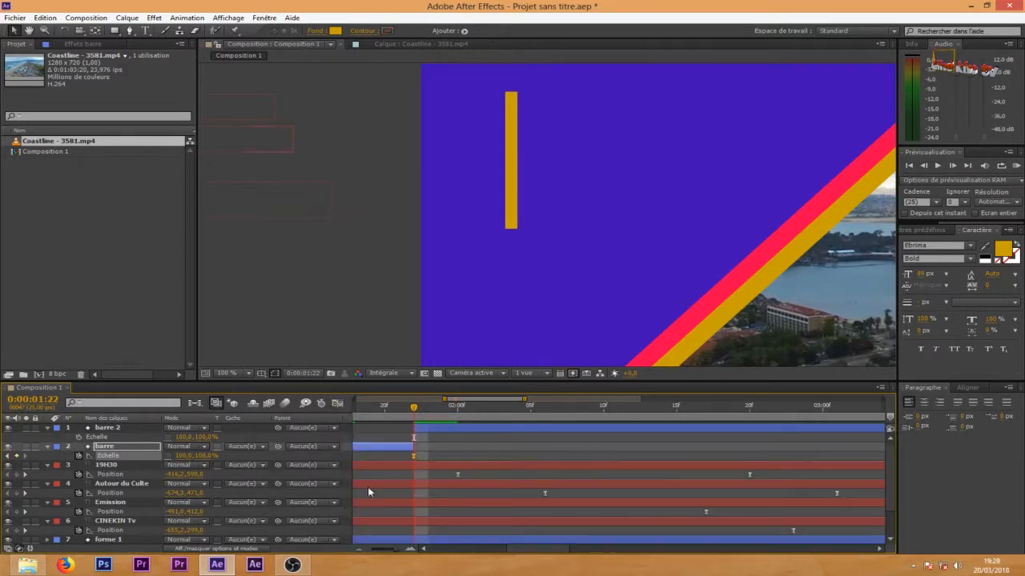
# Step: Keyframe barre 2's Position from 0:00:01:22 to 0:00:02:01, moving the bar horizontally rightwards to near the diamond's pink edge
pyautogui.click(386, 409)
pyautogui.moveTo(445, 399); pyautogui.dragTo(401, 398)
pyautogui.moveTo(533, 409); pyautogui.dragTo(589, 425)
pyautogui.click(598, 428)
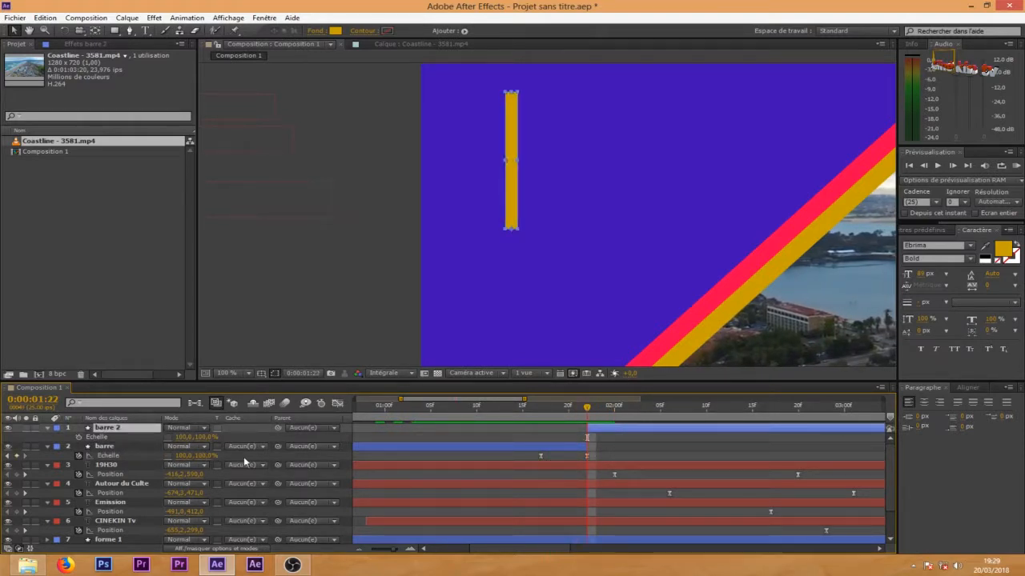
pyautogui.press('p')
pyautogui.click(79, 438)
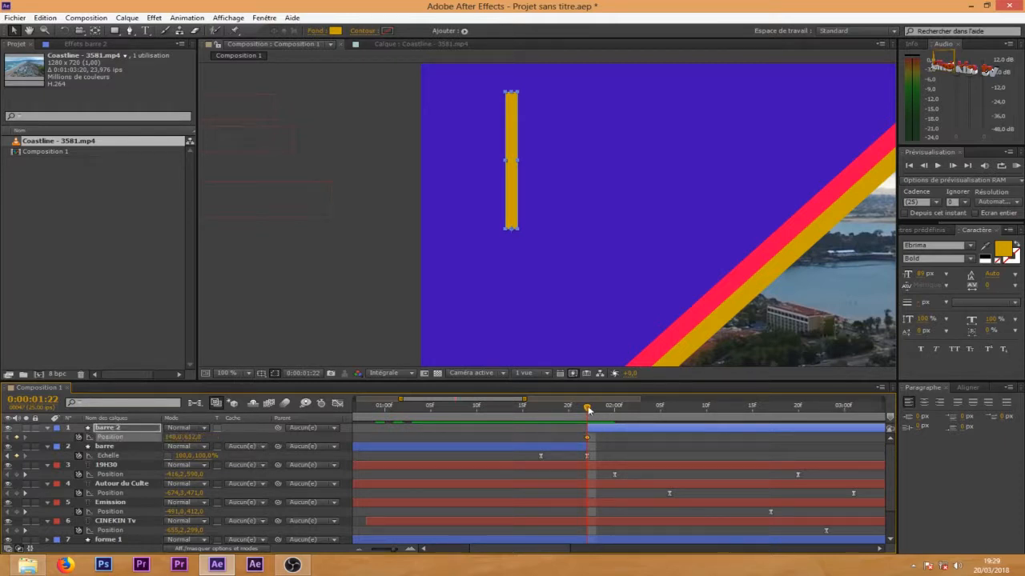
pyautogui.moveTo(590, 413); pyautogui.dragTo(614, 414)
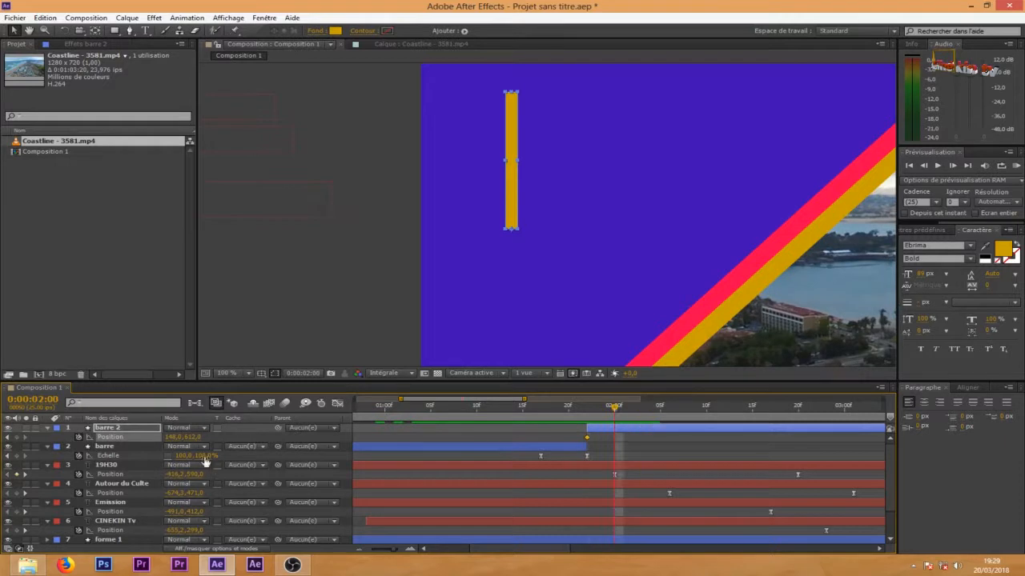
pyautogui.moveTo(172, 437); pyautogui.dragTo(427, 442)
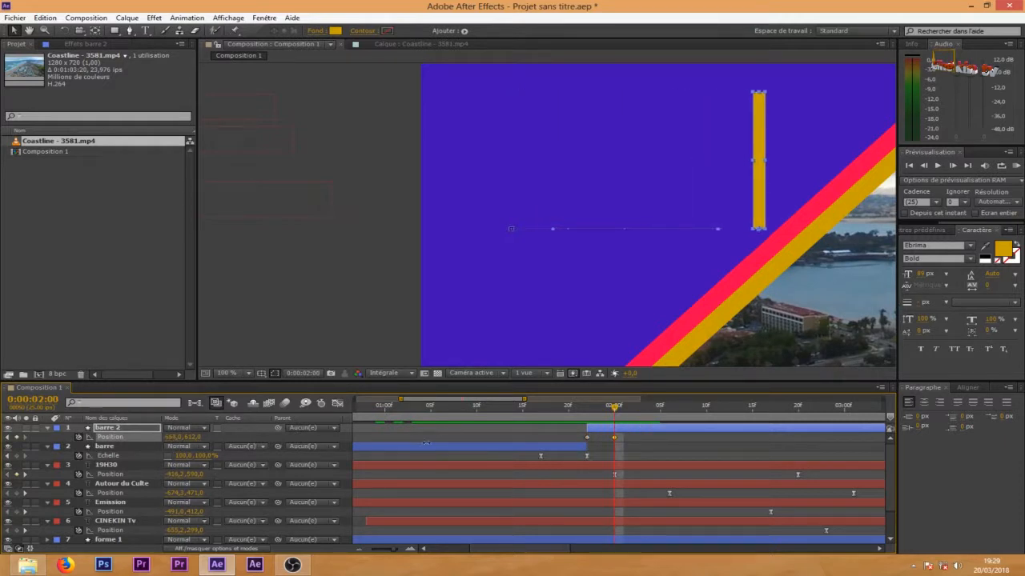
pyautogui.moveTo(593, 415); pyautogui.dragTo(624, 440)
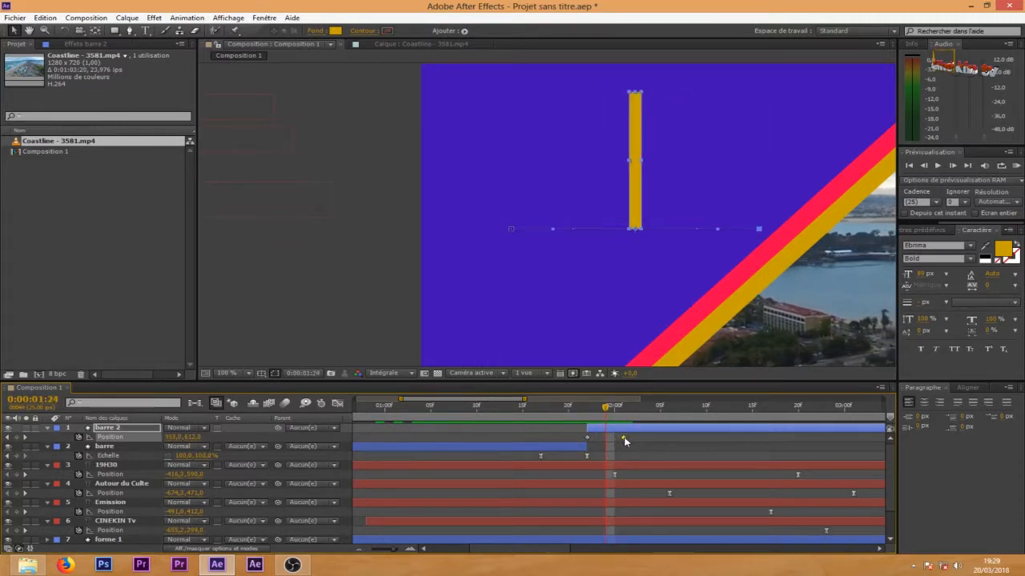
# Step: Shift the four text layers later together so 19H30 begins sliding in at about 0:00:02:07
pyautogui.click(424, 521)
pyautogui.keyDown('ctrl'); pyautogui.click(429, 503); pyautogui.keyUp('ctrl')
pyautogui.keyDown('ctrl'); pyautogui.click(434, 485); pyautogui.keyUp('ctrl')
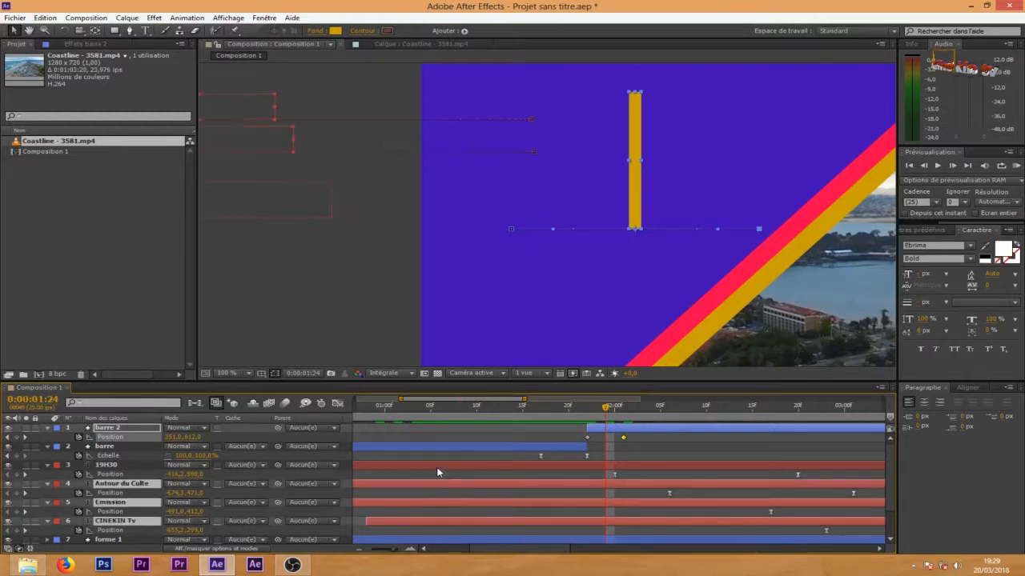
pyautogui.keyDown('ctrl'); pyautogui.click(438, 467); pyautogui.keyUp('ctrl')
pyautogui.moveTo(456, 505); pyautogui.dragTo(459, 503)
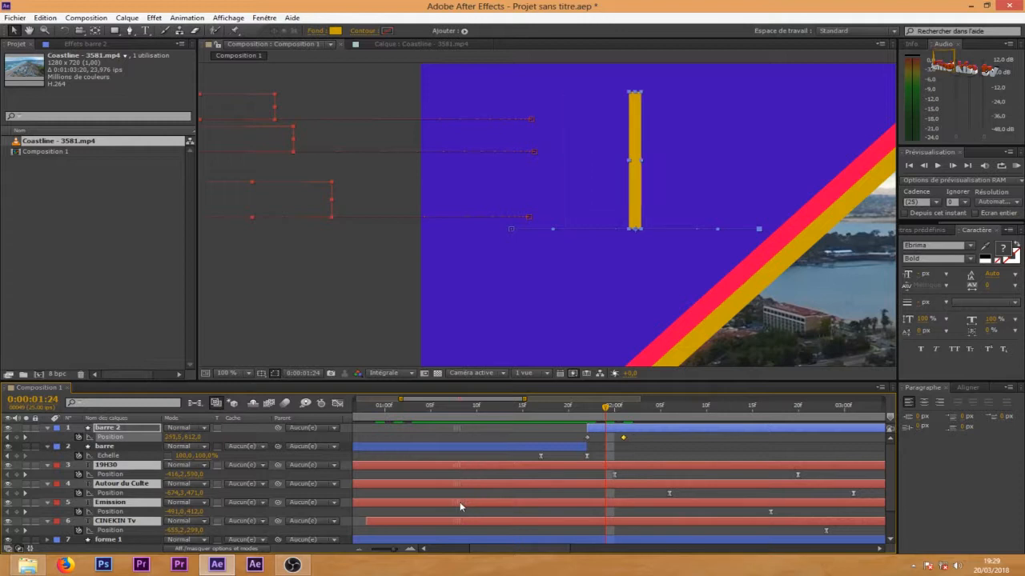
pyautogui.keyDown('ctrl'); pyautogui.click(636, 428); pyautogui.keyUp('ctrl')
pyautogui.moveTo(522, 473); pyautogui.dragTo(550, 473)
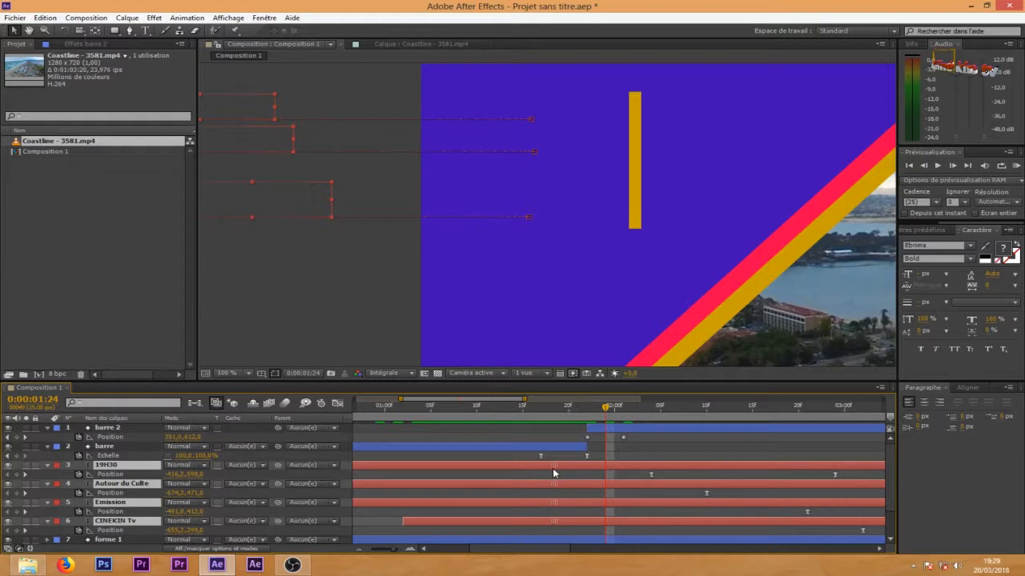
pyautogui.moveTo(524, 397); pyautogui.dragTo(657, 400)
pyautogui.moveTo(497, 472); pyautogui.dragTo(514, 471)
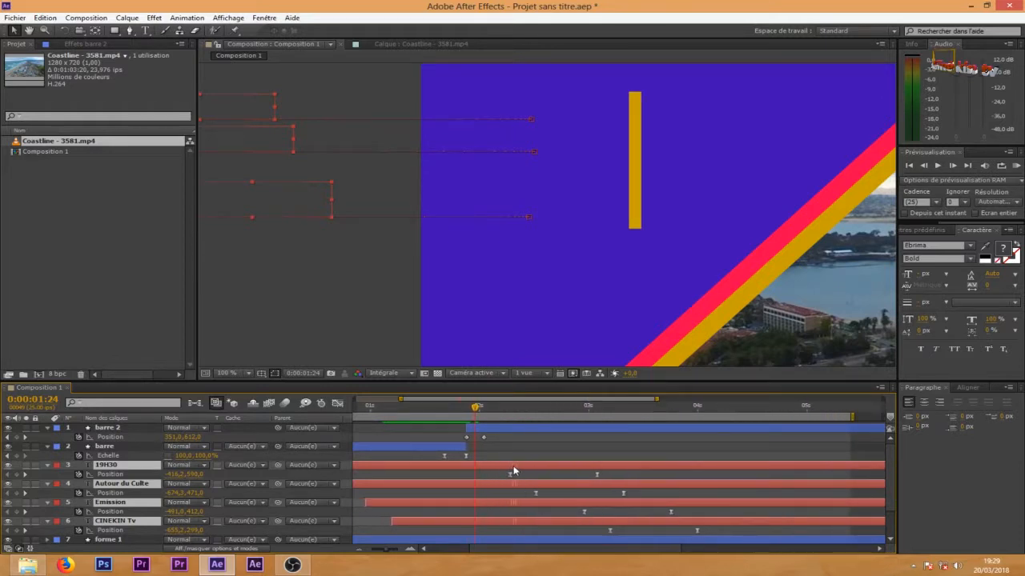
# Step: Apply Easy Ease to barre 2's two Position keyframes
pyautogui.moveTo(466, 409); pyautogui.dragTo(591, 440)
pyautogui.press('F9')
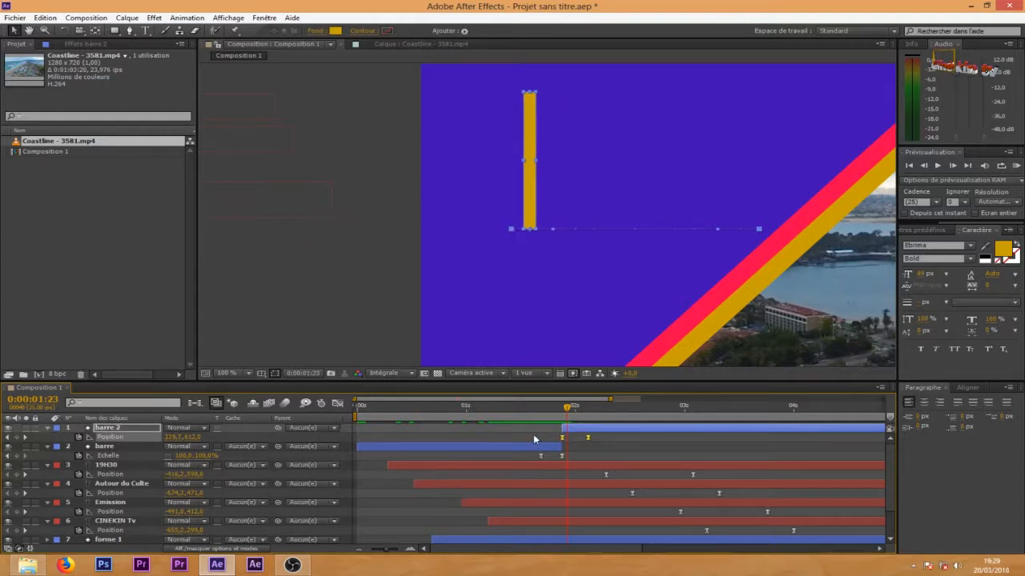
# Step: Sharpen barre 2's Position easing into a narrow central peak in the speed graph and RAM-preview the bar animation
pyautogui.click(336, 404)
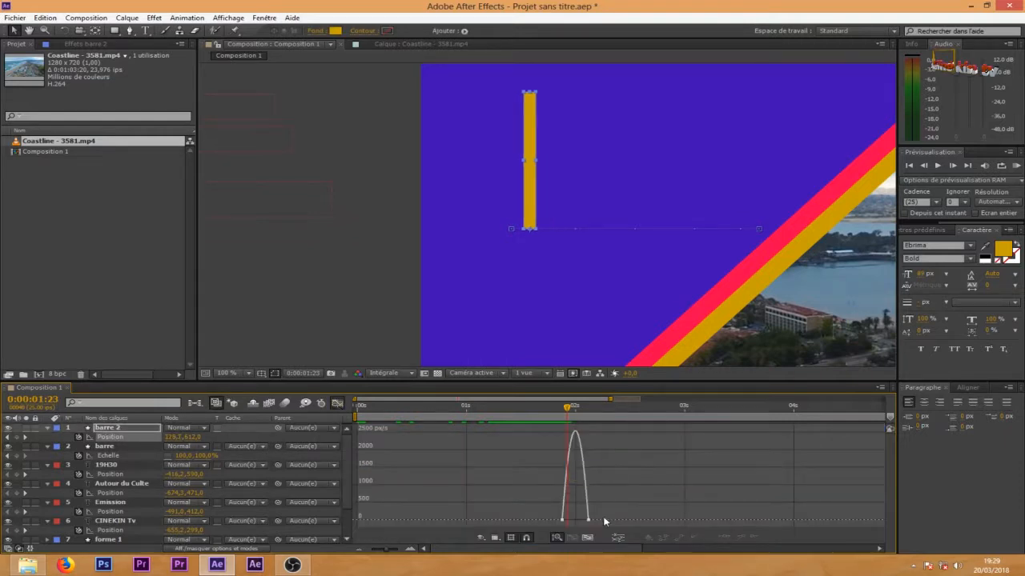
pyautogui.moveTo(633, 518); pyautogui.dragTo(582, 518)
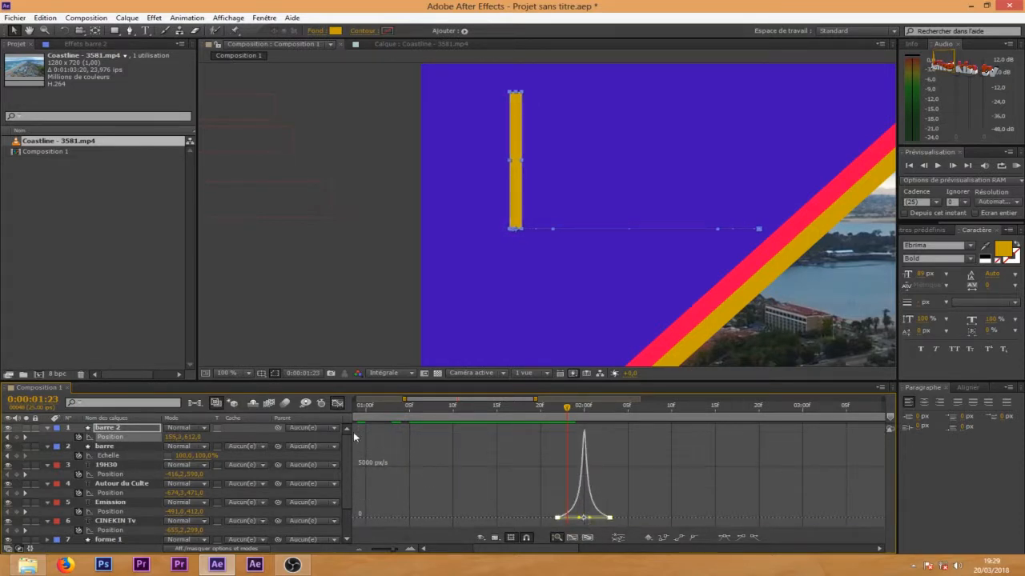
pyautogui.click(337, 402)
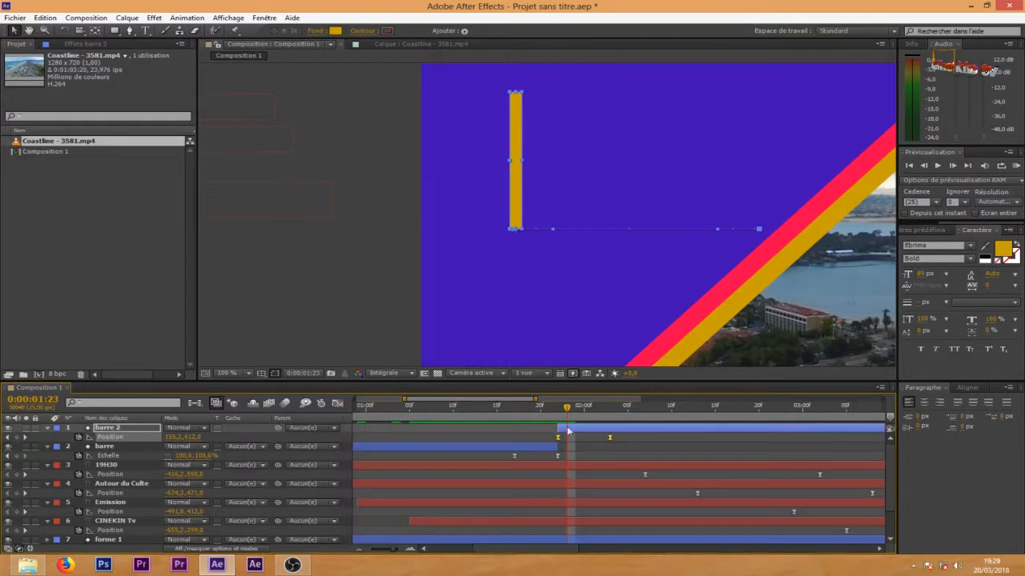
pyautogui.click(646, 408)
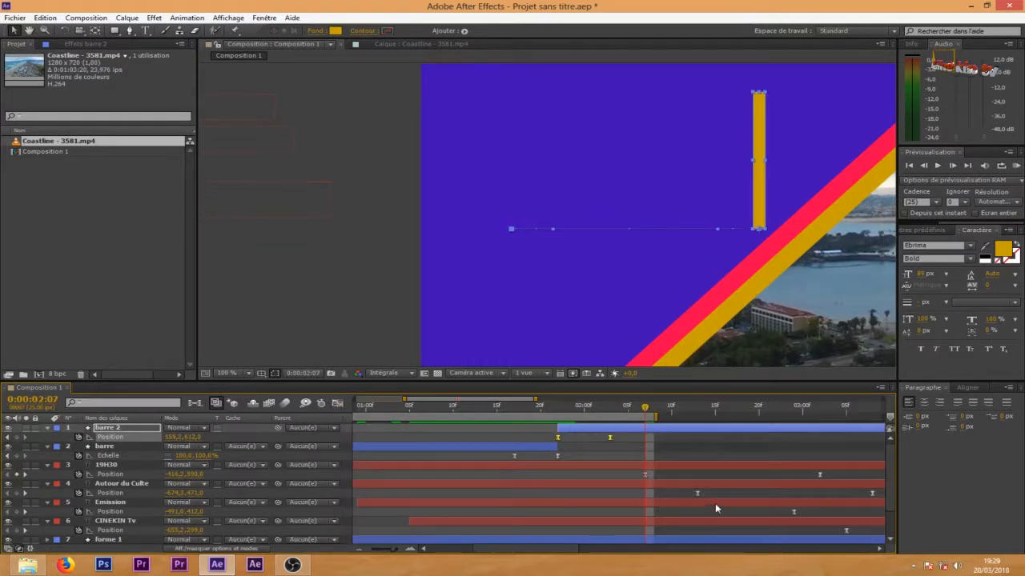
pyautogui.click(1016, 164)
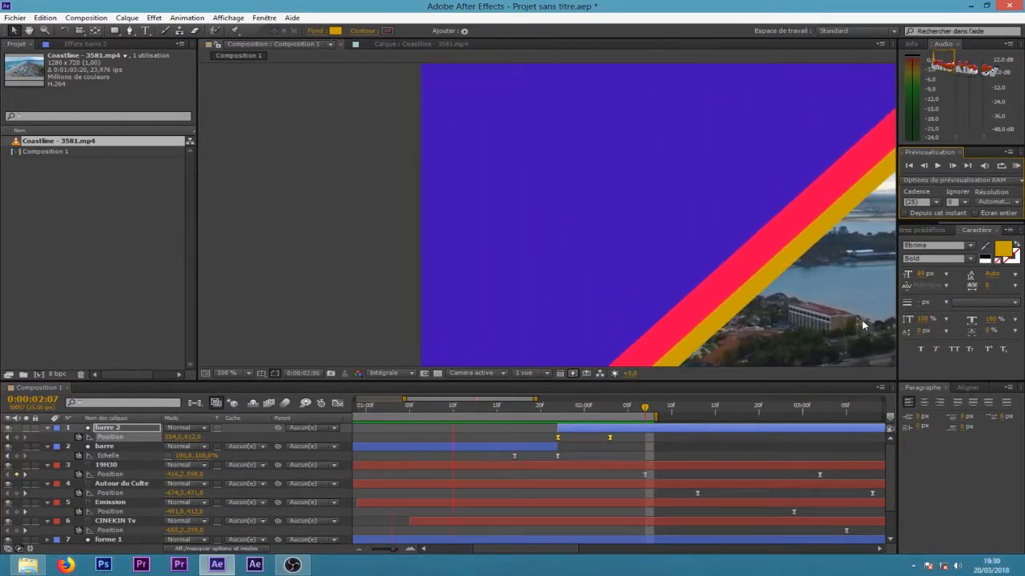
pyautogui.click(534, 406)
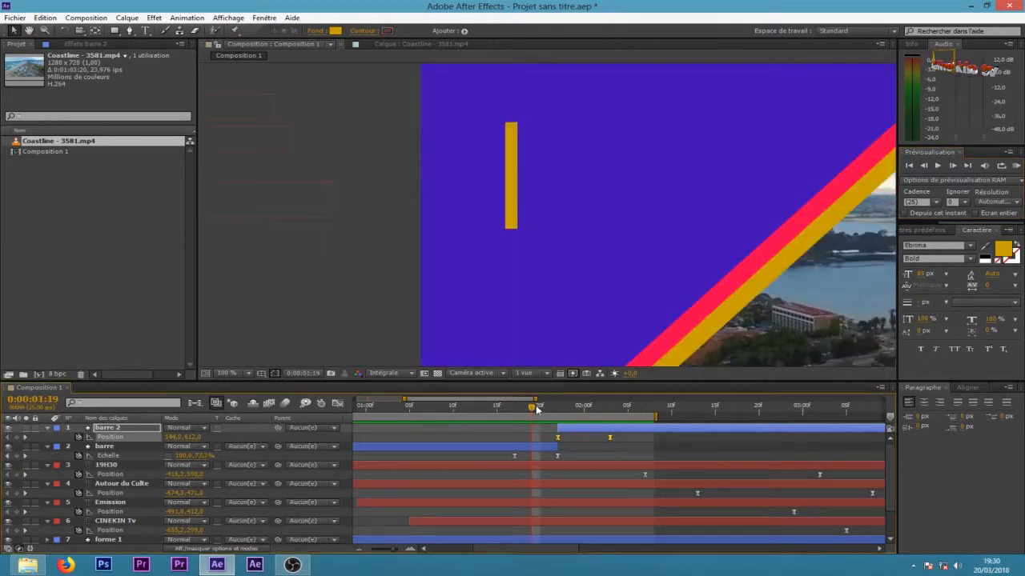
# Step: Move barre's final Scale keyframe to about 0:00:02:04, make barre end and barre 2 start at about 0:00:02:08, and preview the slower growth
pyautogui.moveTo(537, 399); pyautogui.dragTo(729, 400)
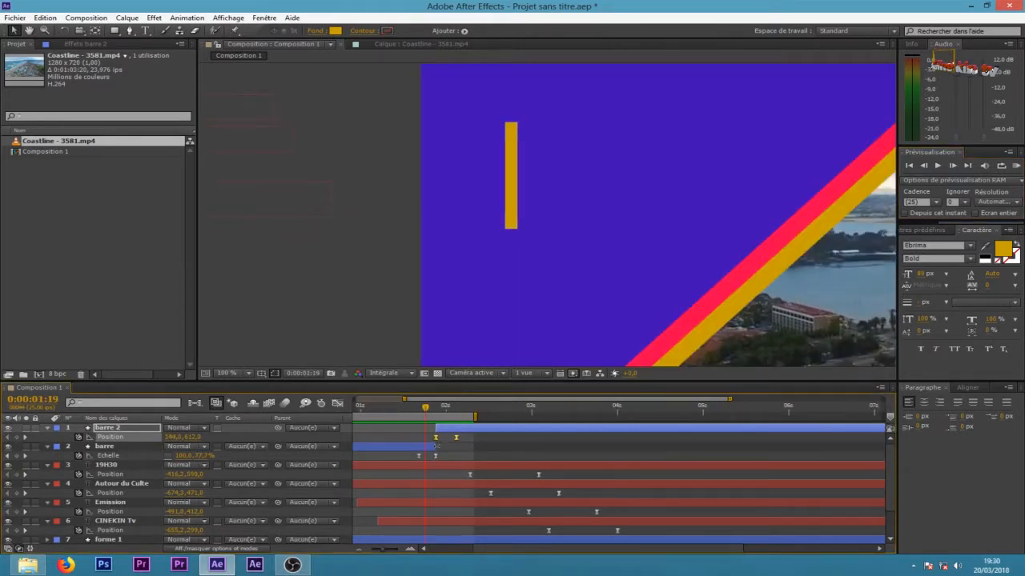
pyautogui.click(422, 447)
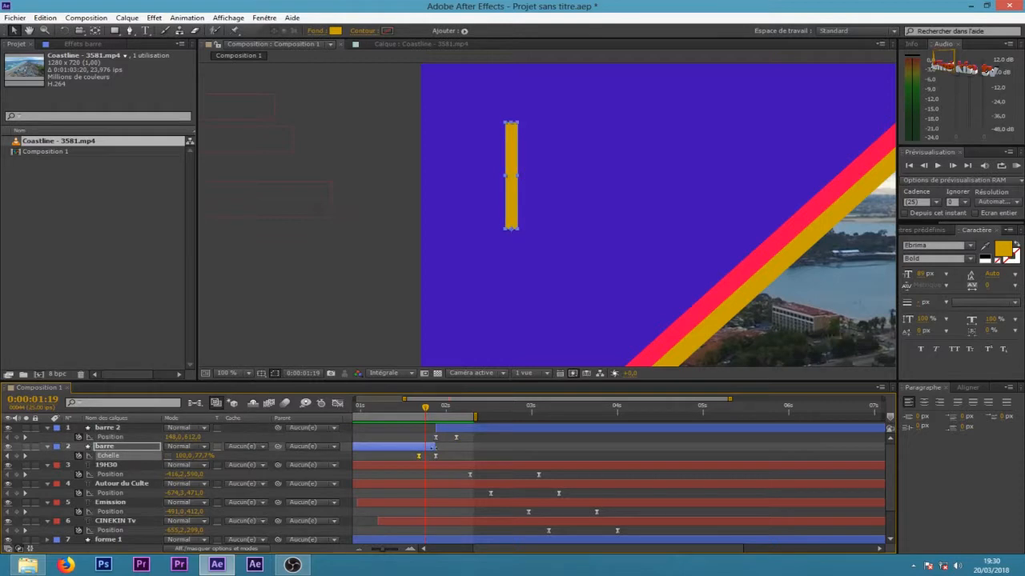
pyautogui.click(454, 437)
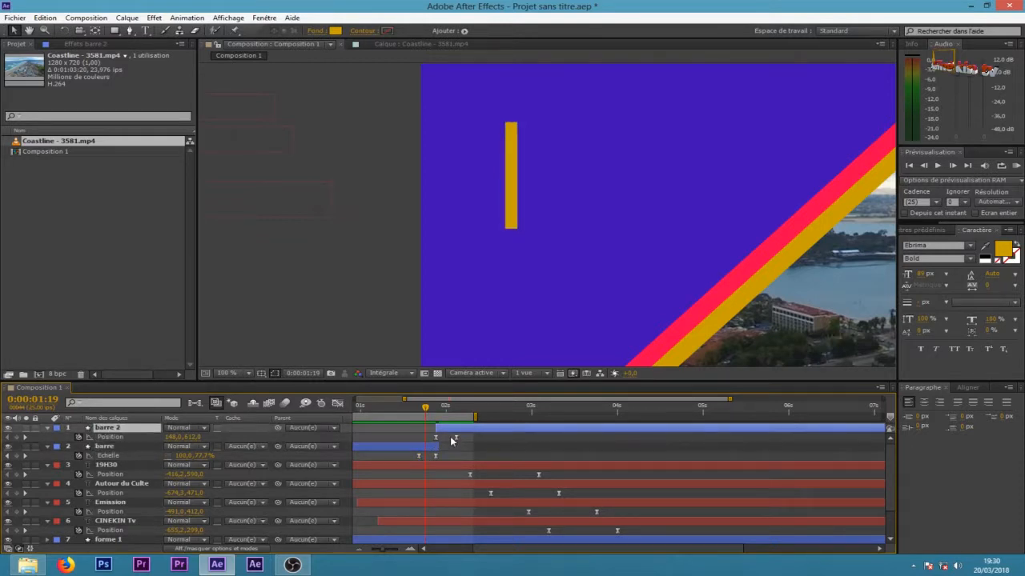
pyautogui.moveTo(451, 436); pyautogui.dragTo(459, 459)
pyautogui.click(435, 447)
pyautogui.moveTo(502, 431); pyautogui.dragTo(512, 416)
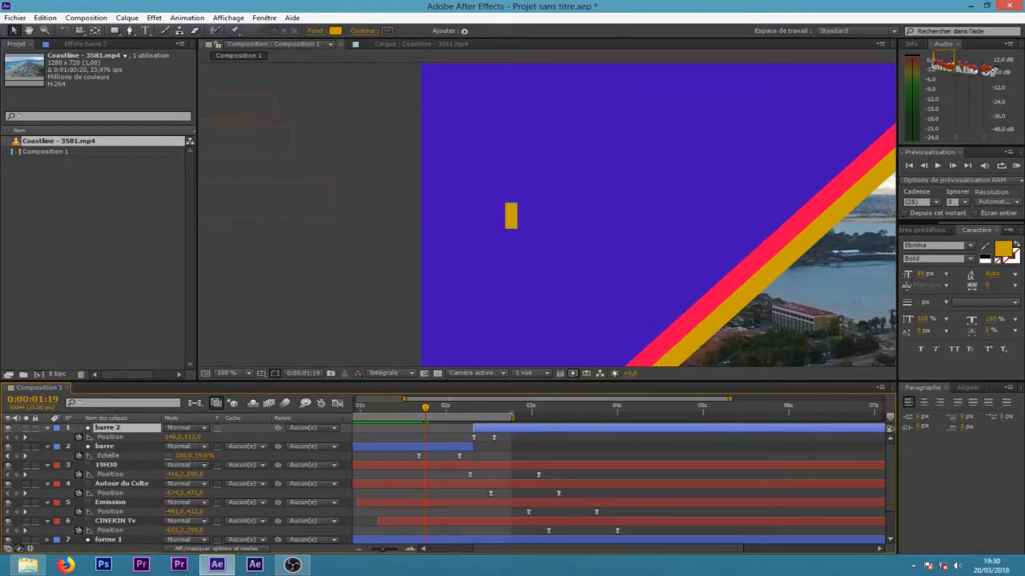
pyautogui.click(1015, 165)
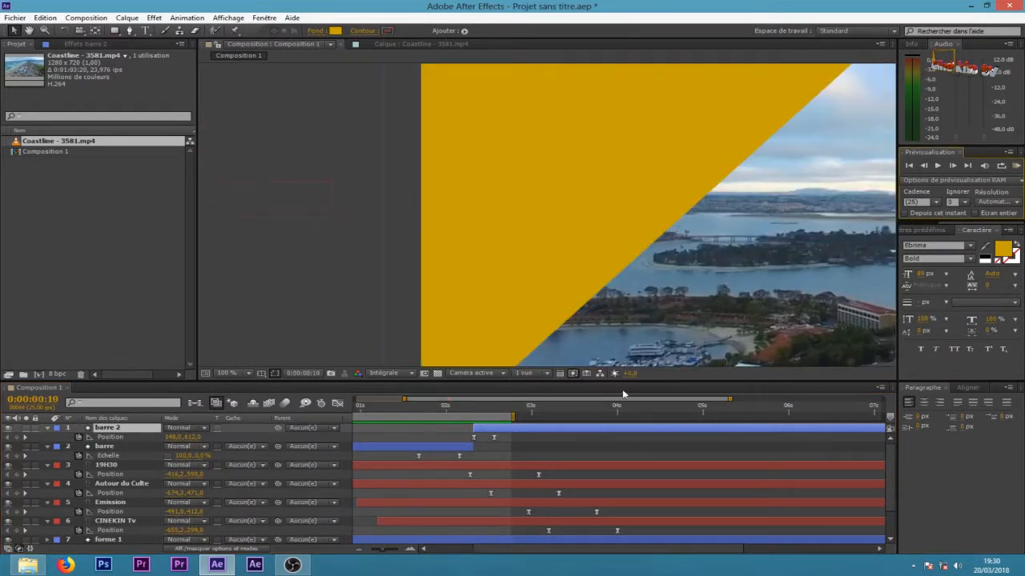
# Step: Shift the four text layers later together so 19H30 begins sliding in at about 0:00:03:12
pyautogui.keyDown('ctrl'); pyautogui.click(532, 484); pyautogui.keyUp('ctrl')
pyautogui.keyDown('ctrl'); pyautogui.click(534, 503); pyautogui.keyUp('ctrl')
pyautogui.keyDown('ctrl'); pyautogui.click(536, 520); pyautogui.keyUp('ctrl')
pyautogui.moveTo(552, 522); pyautogui.dragTo(645, 529)
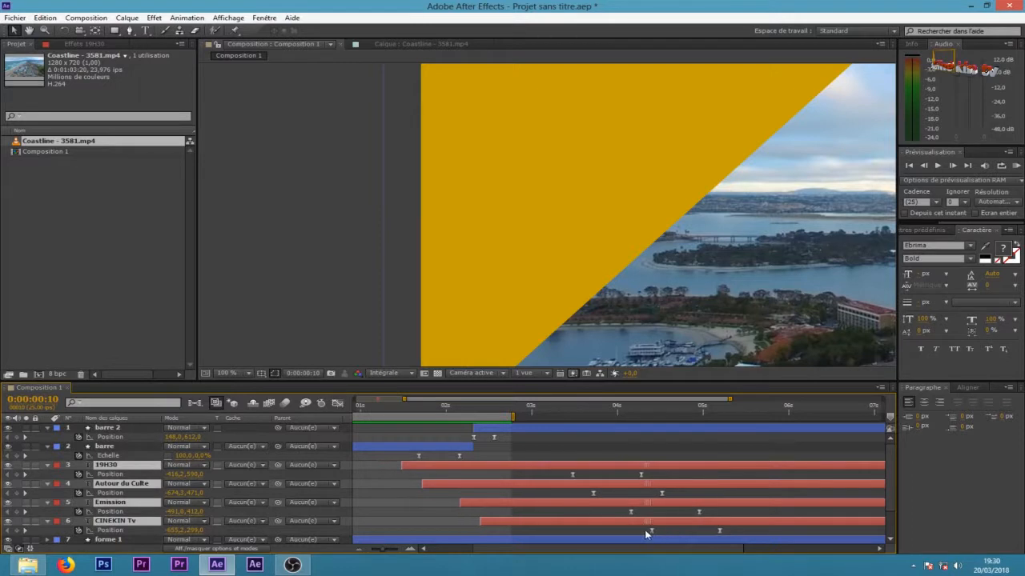
# Step: Slow barre 2's sweep by moving its second Position keyframe to about 0:00:03:03, and RAM-preview the longer section
pyautogui.moveTo(504, 441); pyautogui.dragTo(463, 435)
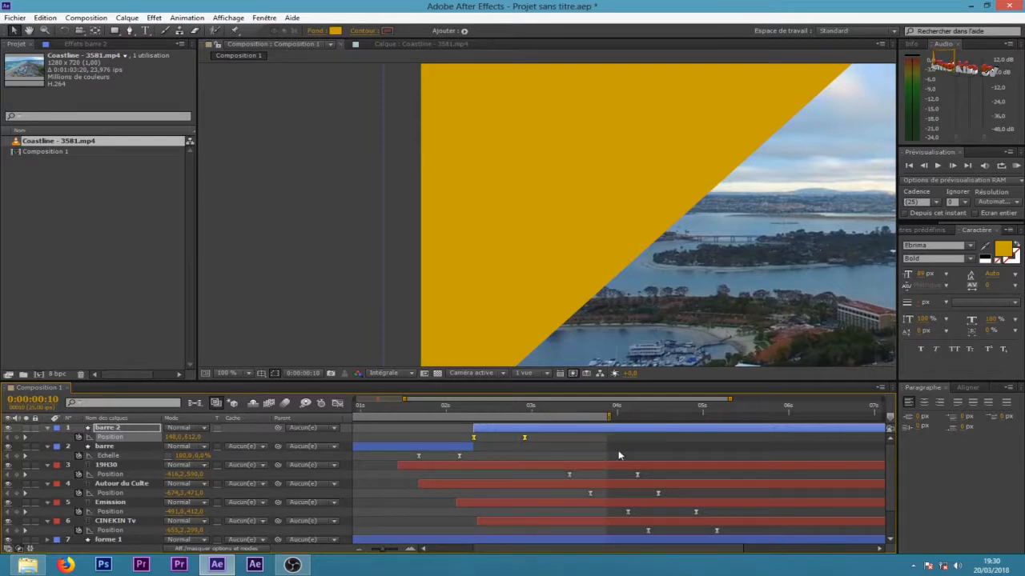
pyautogui.click(1016, 165)
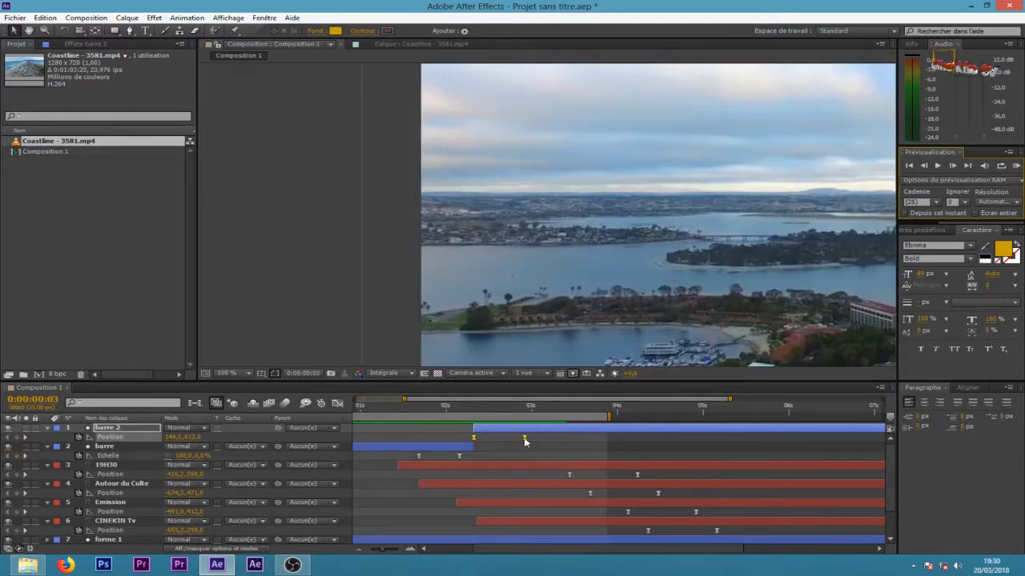
pyautogui.click(542, 440)
pyautogui.click(1016, 166)
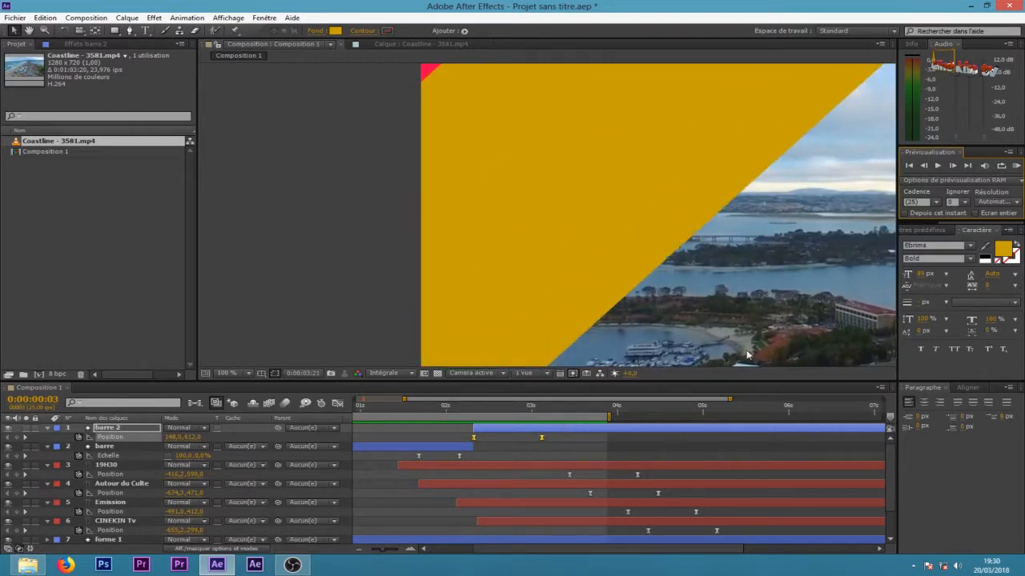
pyautogui.press('space')
# Step: Shift the four text layers later again so 19H30 begins sliding in at about 0:00:03:22
pyautogui.click(586, 466)
pyautogui.keyDown('ctrl'); pyautogui.click(595, 485); pyautogui.keyUp('ctrl')
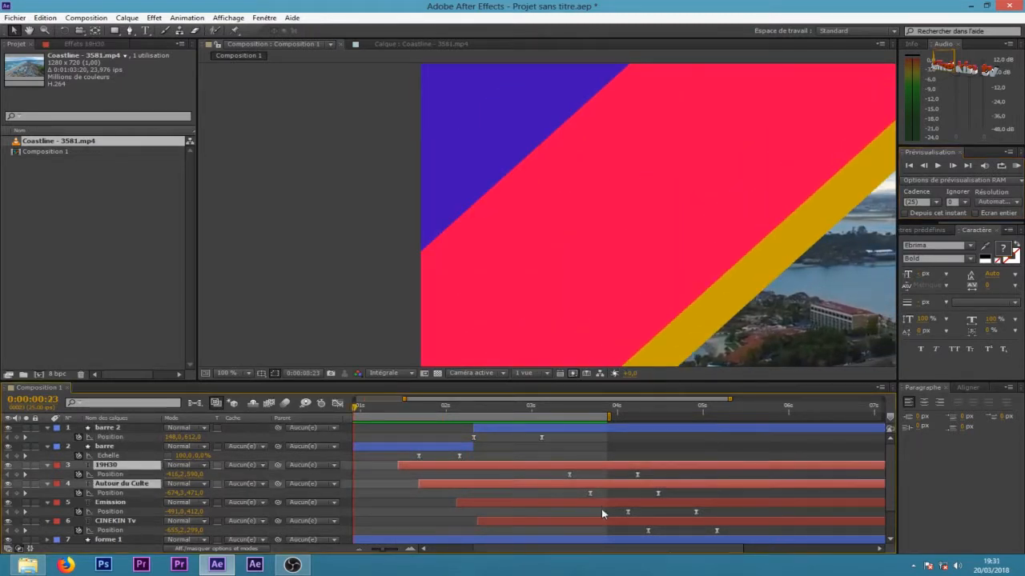
pyautogui.keyDown('ctrl'); pyautogui.click(602, 504); pyautogui.keyUp('ctrl')
pyautogui.keyDown('ctrl'); pyautogui.click(606, 518); pyautogui.keyUp('ctrl')
pyautogui.moveTo(606, 519); pyautogui.dragTo(639, 526)
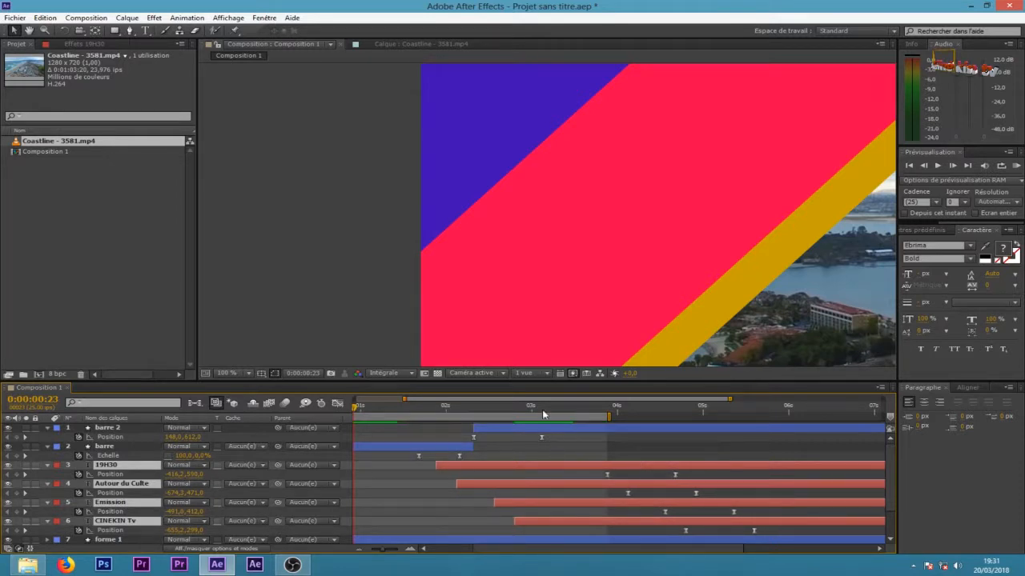
# Step: Add a third Position keyframe to barre 2 returning the bar leftwards slightly past its starting point, placed at about 0:00:05:01
pyautogui.moveTo(497, 413); pyautogui.dragTo(605, 430)
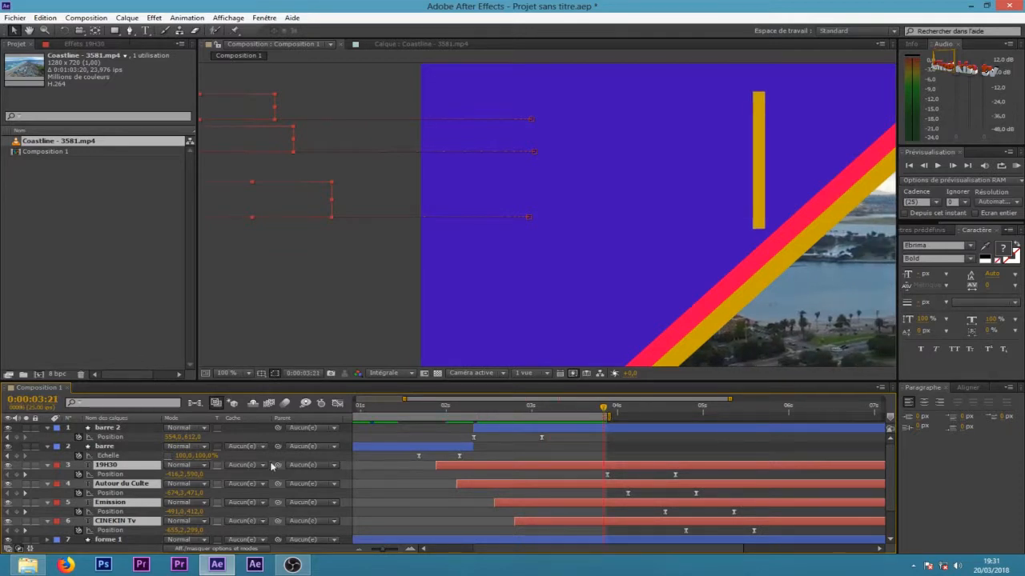
pyautogui.moveTo(144, 442); pyautogui.dragTo(6, 446)
pyautogui.moveTo(170, 442); pyautogui.dragTo(98, 446)
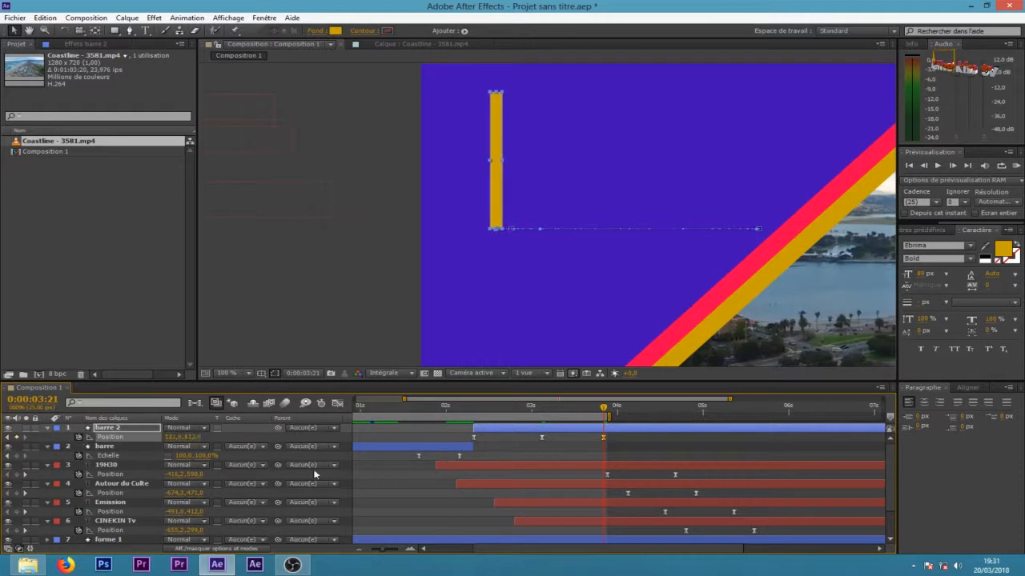
pyautogui.moveTo(605, 438); pyautogui.dragTo(642, 453)
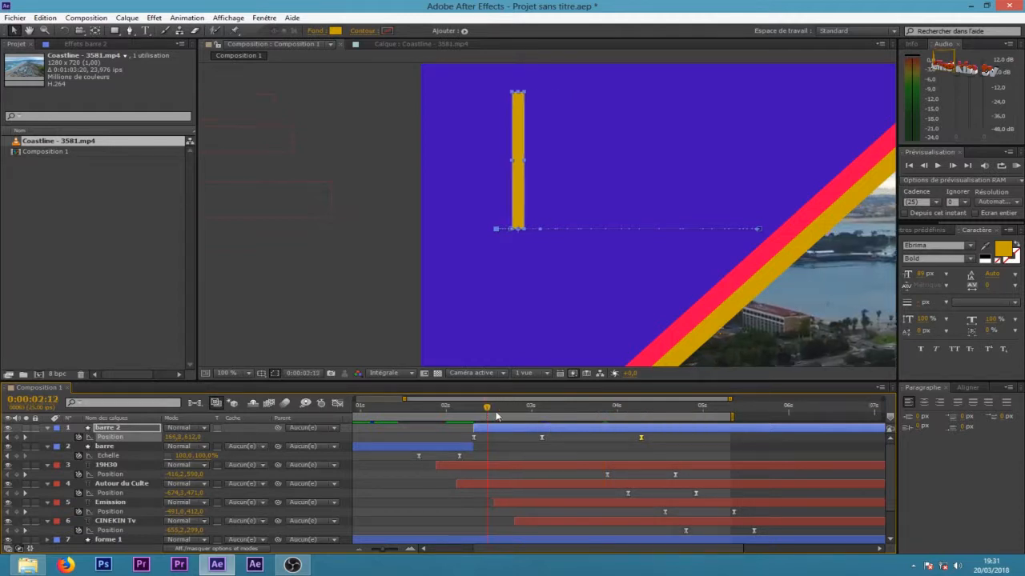
pyautogui.moveTo(672, 439); pyautogui.dragTo(706, 438)
# Step: Retime barre 2's second Position keyframe to about 0:00:03:16 and its last to about 0:00:05:08, previewing the sweep against the texts
pyautogui.moveTo(558, 437); pyautogui.dragTo(588, 446)
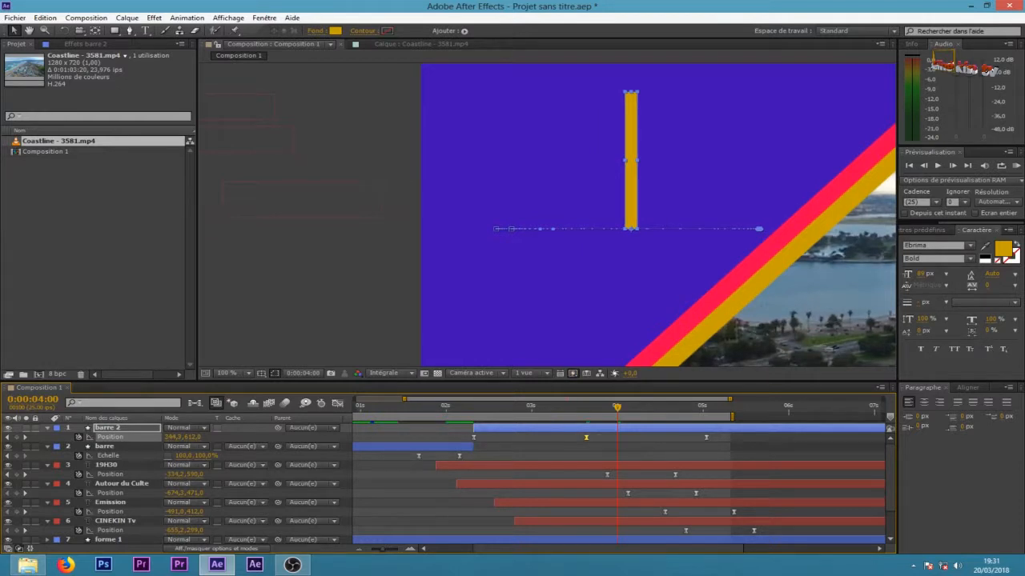
pyautogui.click(1015, 165)
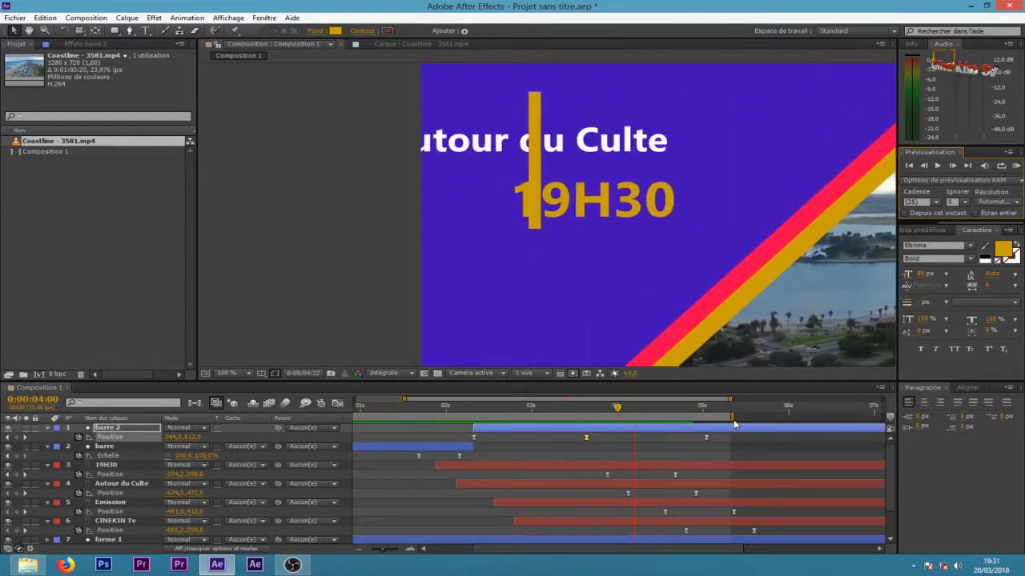
pyautogui.moveTo(707, 438); pyautogui.dragTo(779, 417)
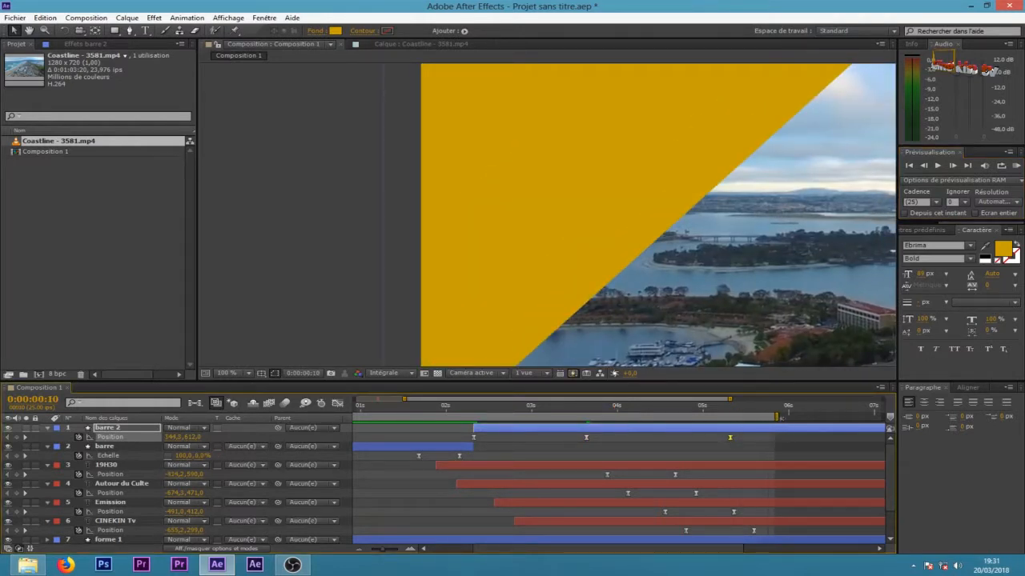
pyautogui.click(1016, 166)
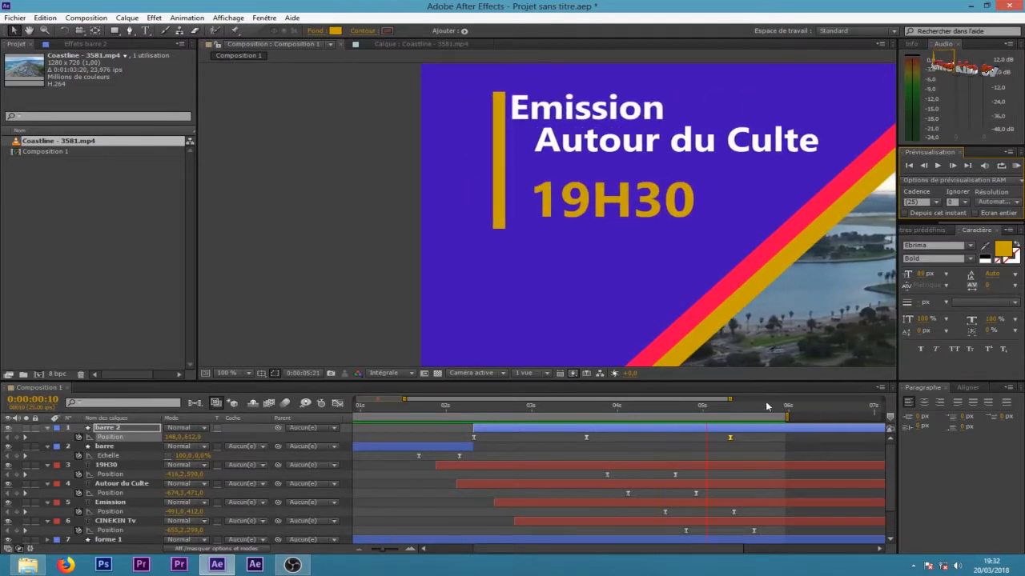
pyautogui.press('space')
# Step: Go to 0:00:05:10 with the whole layout in view and collapse the properties of both bar layers and the four text layers
pyautogui.scroll(-1, 721, 159)
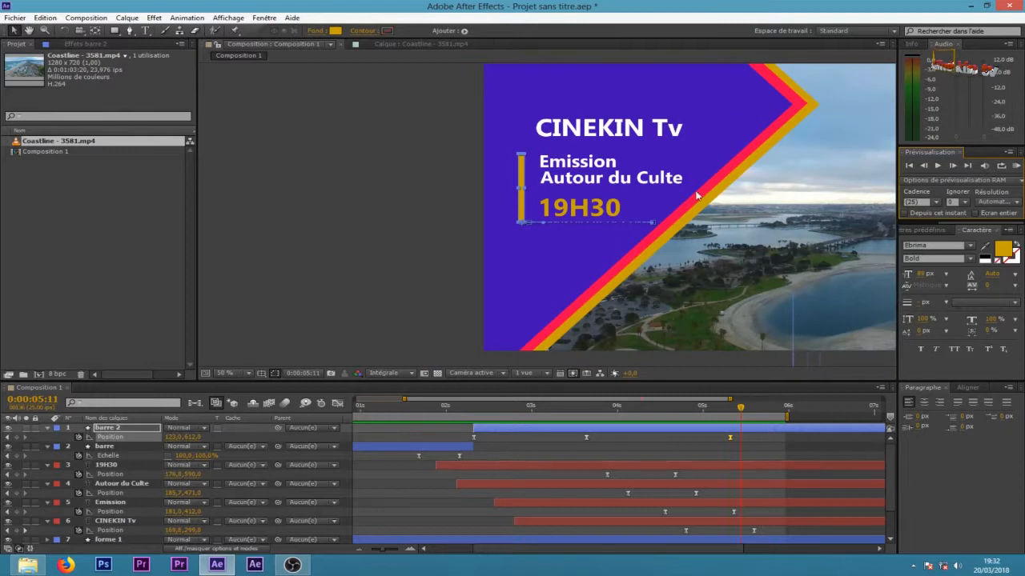
pyautogui.moveTo(729, 413); pyautogui.dragTo(737, 432)
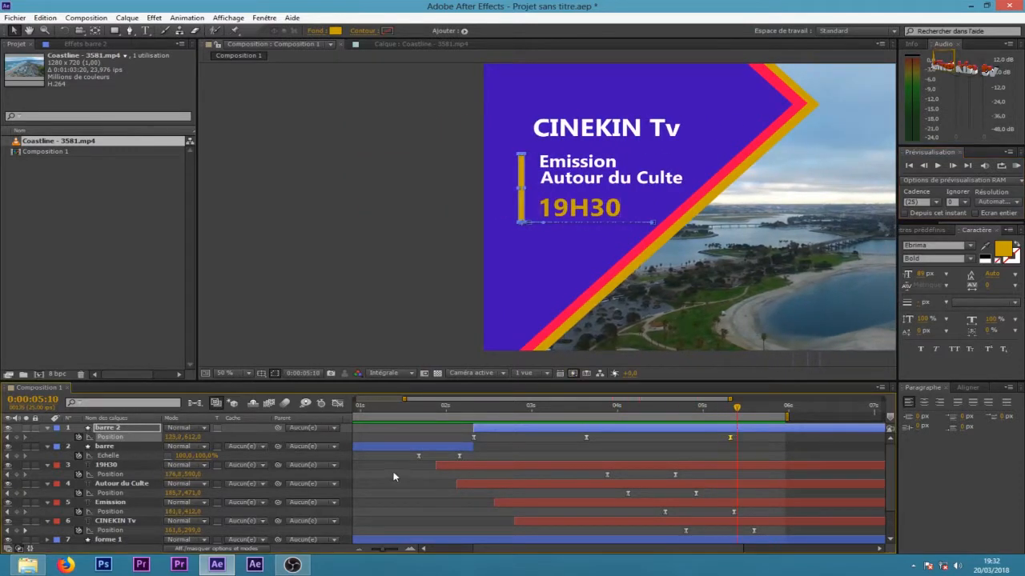
pyautogui.click(47, 429)
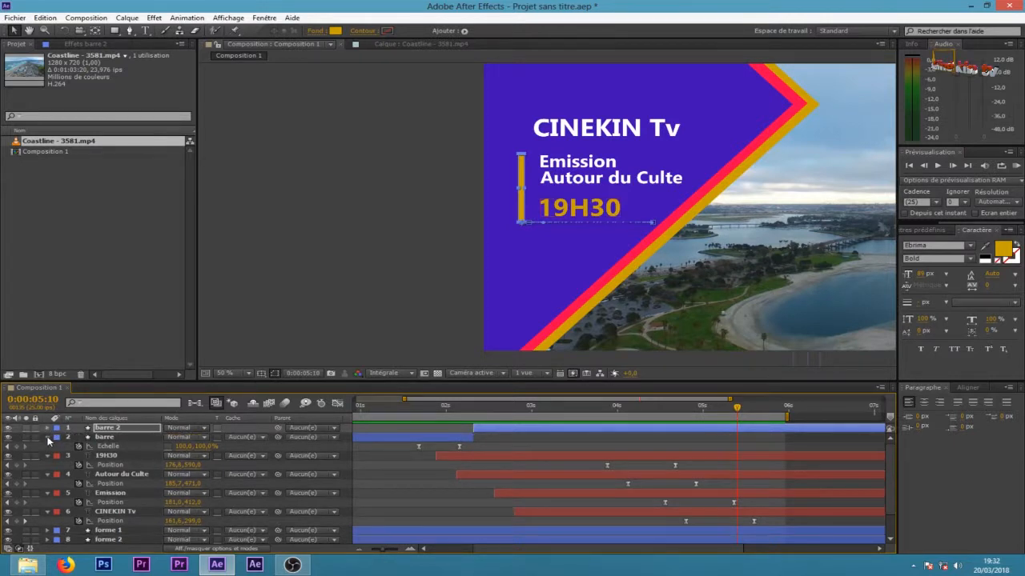
pyautogui.click(47, 438)
pyautogui.click(117, 439)
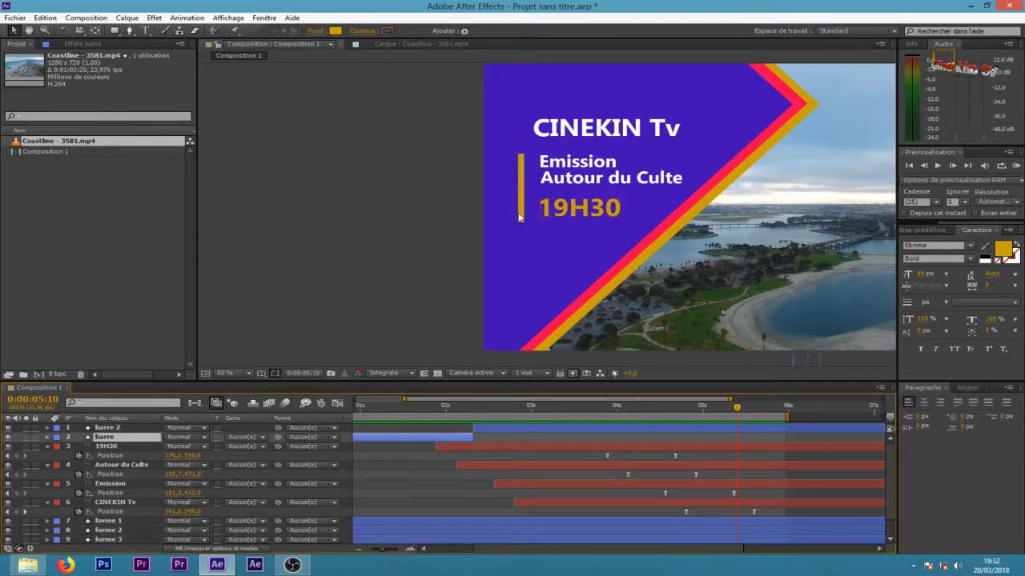
pyautogui.click(720, 459)
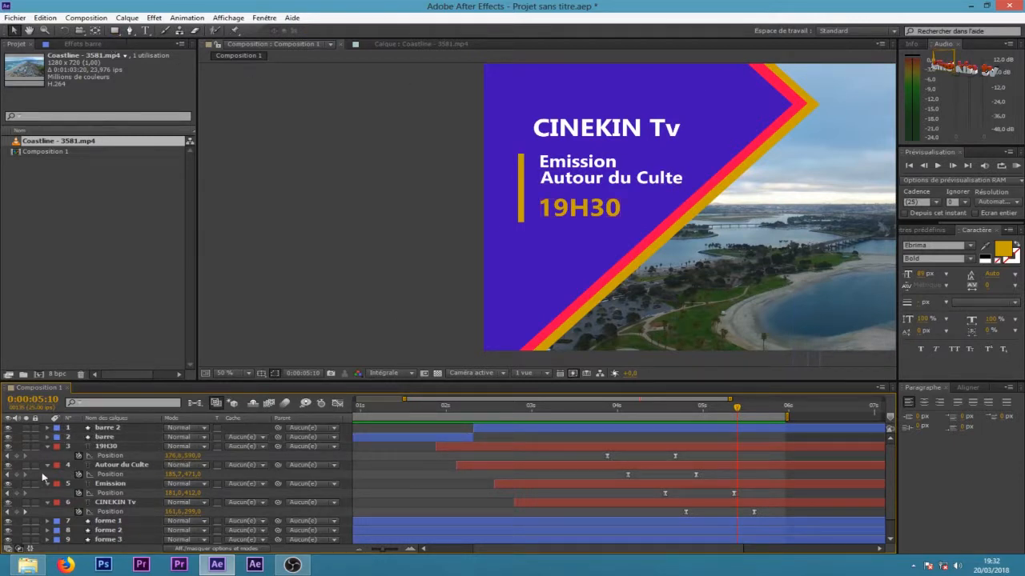
pyautogui.click(48, 447)
pyautogui.click(47, 457)
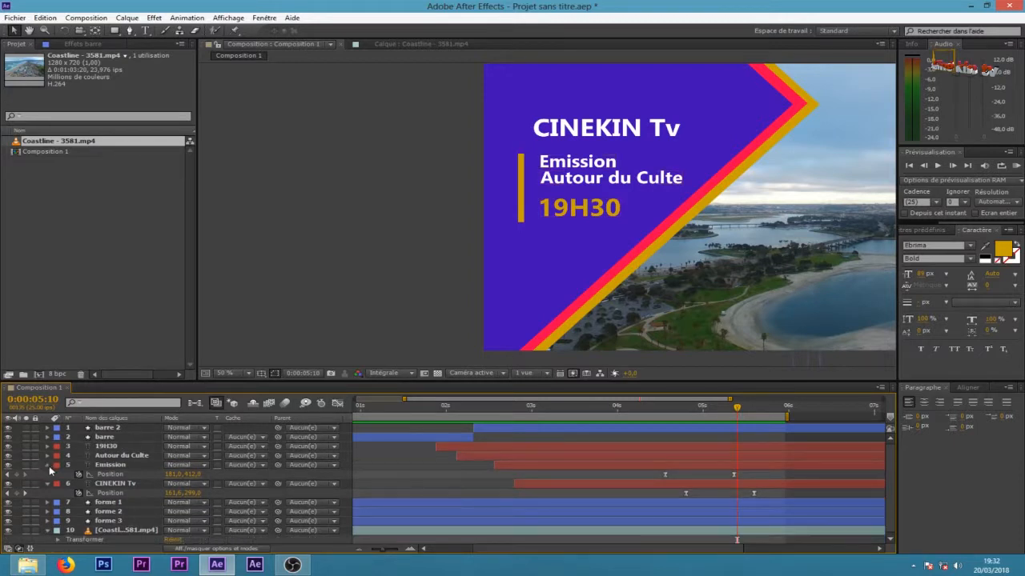
pyautogui.click(47, 465)
pyautogui.click(48, 475)
# Step: Precompose the four text layers with all attributes moved into the new composition, and draw a rectangular mask around their text beside the bar
pyautogui.click(118, 475)
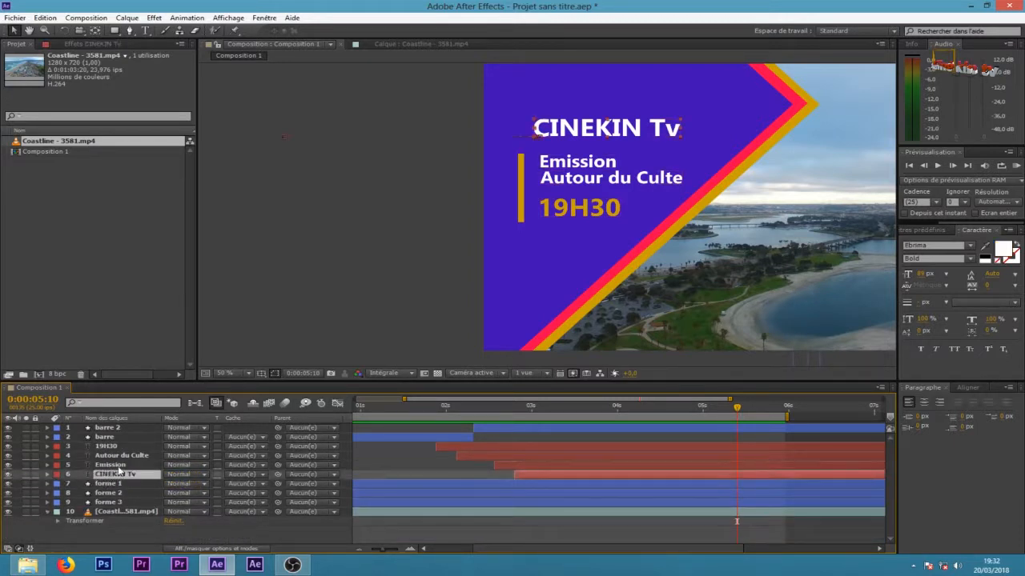
pyautogui.keyDown('ctrl'); pyautogui.click(120, 465); pyautogui.keyUp('ctrl')
pyautogui.keyDown('ctrl'); pyautogui.click(122, 456); pyautogui.keyUp('ctrl')
pyautogui.keyDown('ctrl'); pyautogui.click(116, 447); pyautogui.keyUp('ctrl')
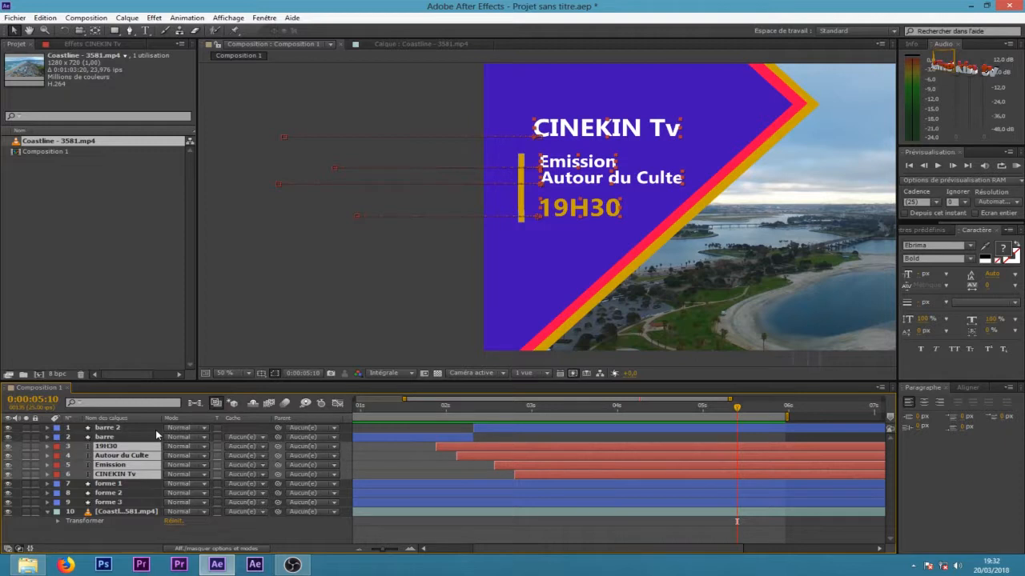
pyautogui.hotkey('ctrl', 'shift', 'c')
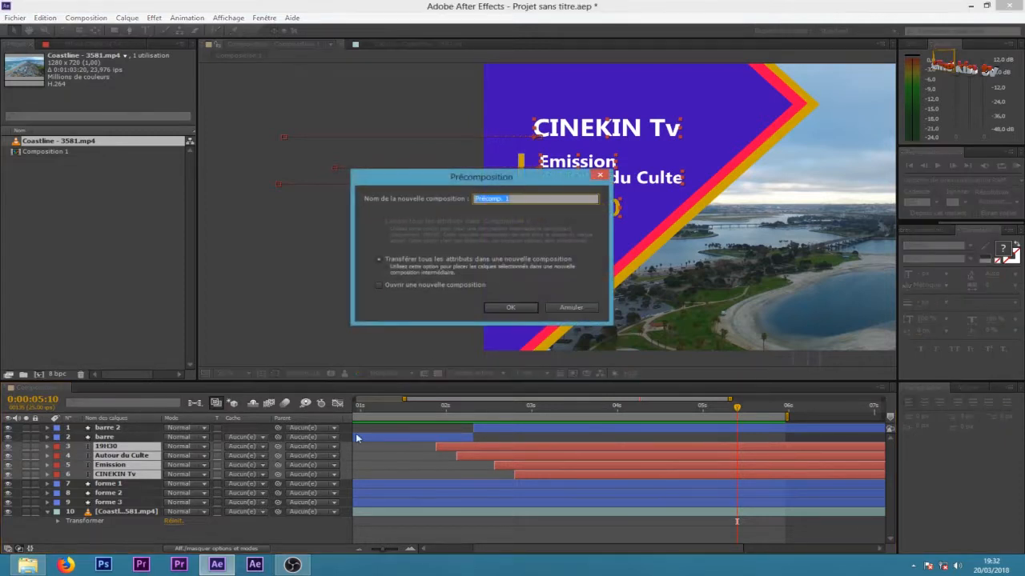
pyautogui.click(520, 308)
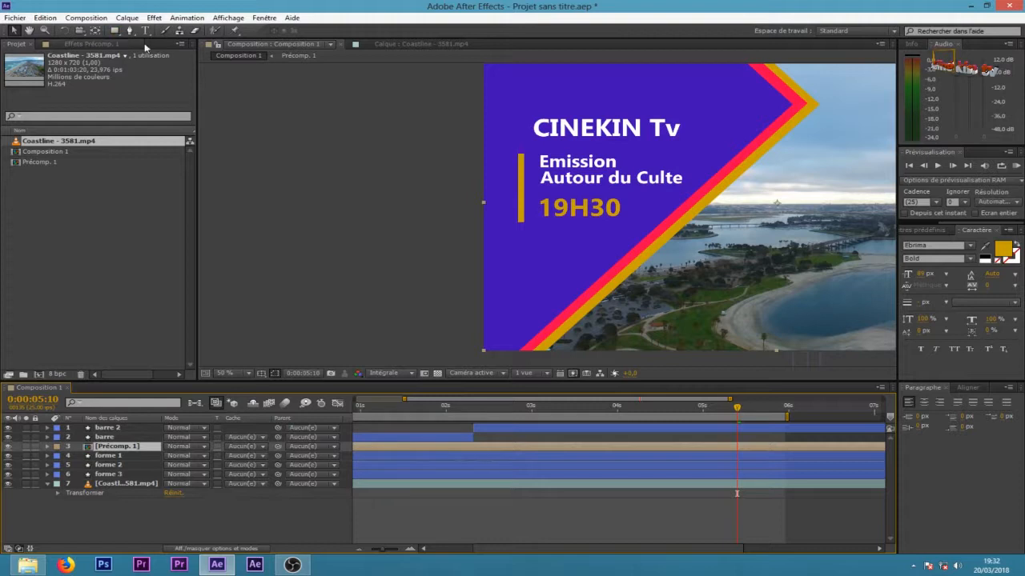
pyautogui.click(113, 31)
pyautogui.moveTo(533, 112); pyautogui.dragTo(683, 218)
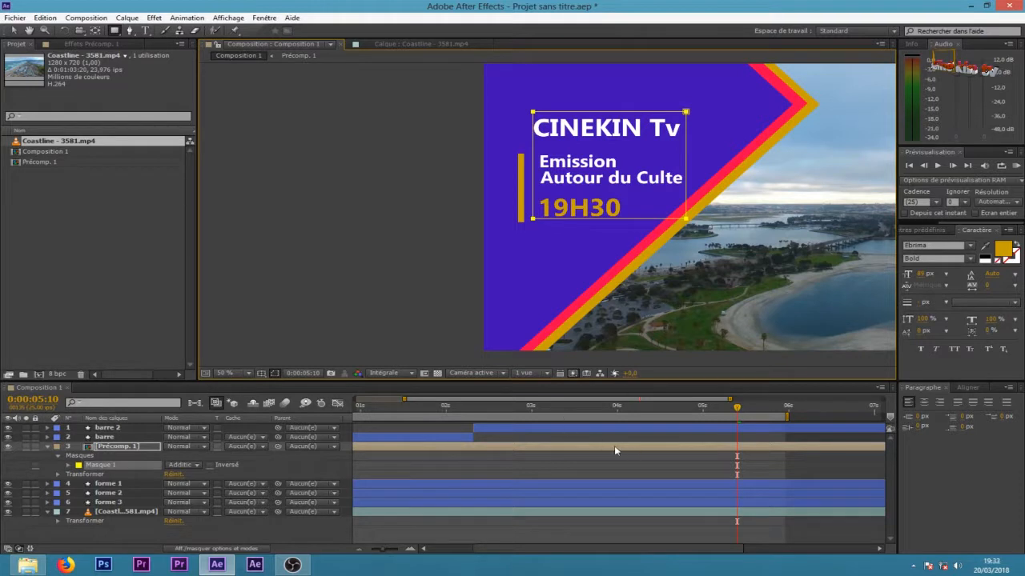
# Step: Scrub the masked texts, fit the whole timeline in view and preview the animation from the start, stopping at 0:00:03:24
pyautogui.moveTo(579, 415); pyautogui.dragTo(798, 418)
pyautogui.click(629, 476)
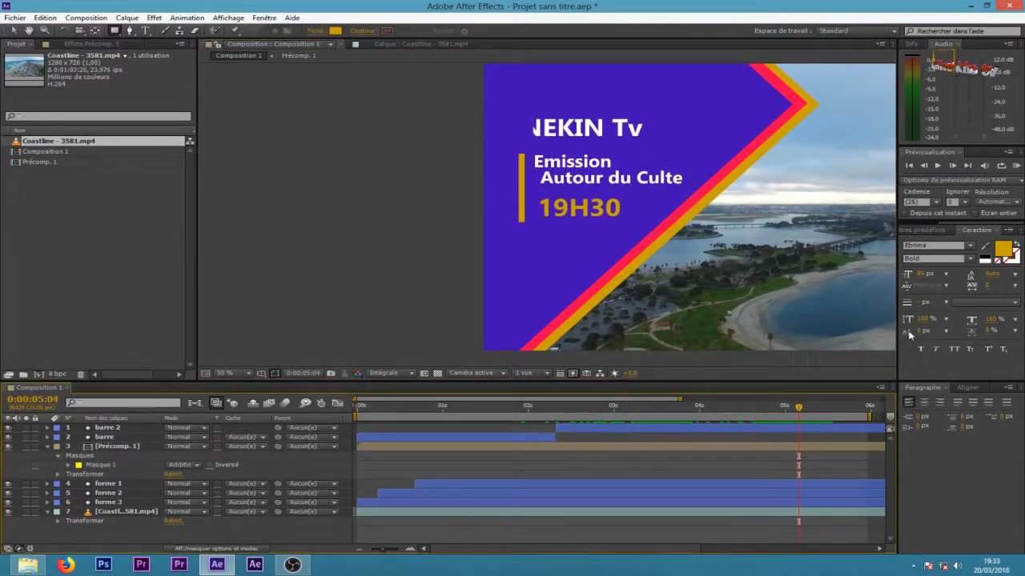
pyautogui.moveTo(681, 399); pyautogui.dragTo(959, 377)
pyautogui.click(910, 167)
pyautogui.click(1016, 167)
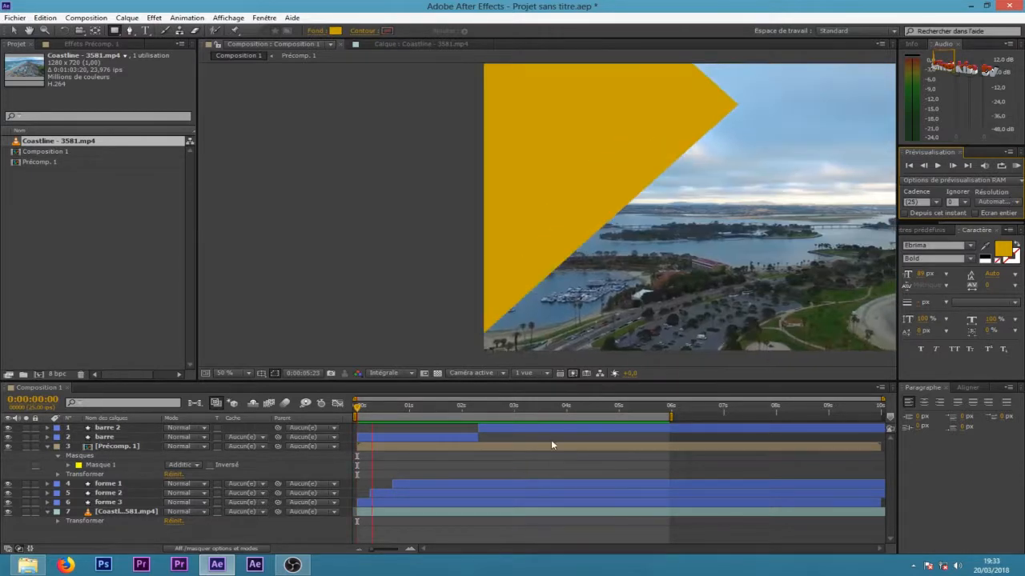
pyautogui.click(497, 408)
pyautogui.moveTo(499, 409); pyautogui.dragTo(566, 411)
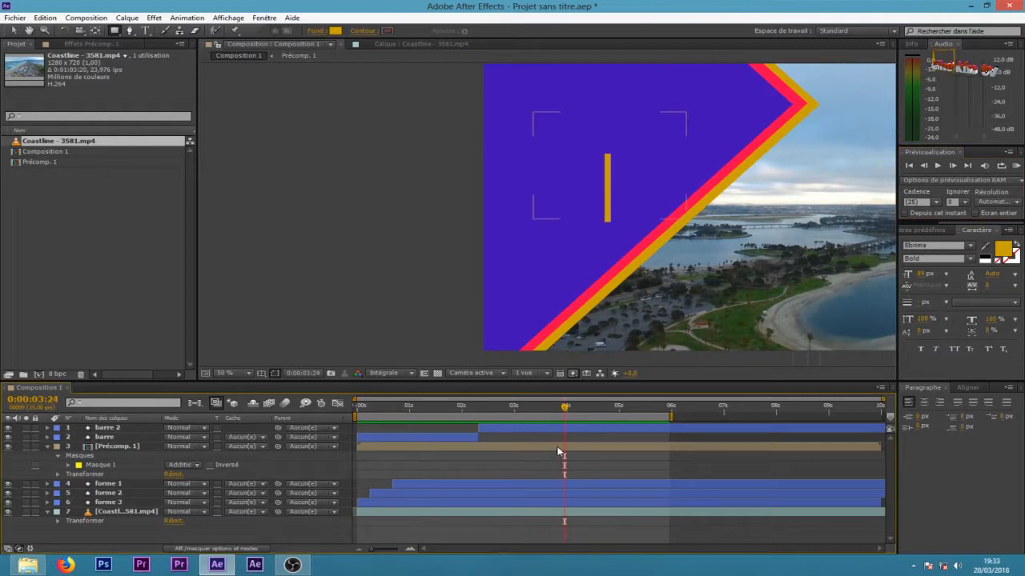
# Step: Reshape the speed curve between barre 2's last two Position keyframes so the return sweep starts gently and peaks about midway
pyautogui.doubleClick(560, 449)
pyautogui.click(36, 388)
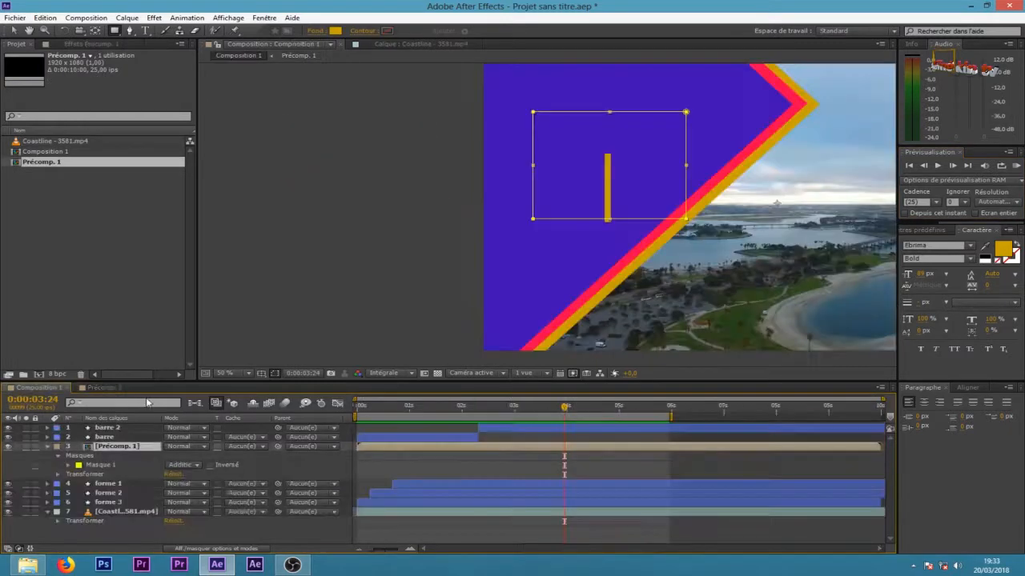
pyautogui.click(517, 430)
pyautogui.press('u')
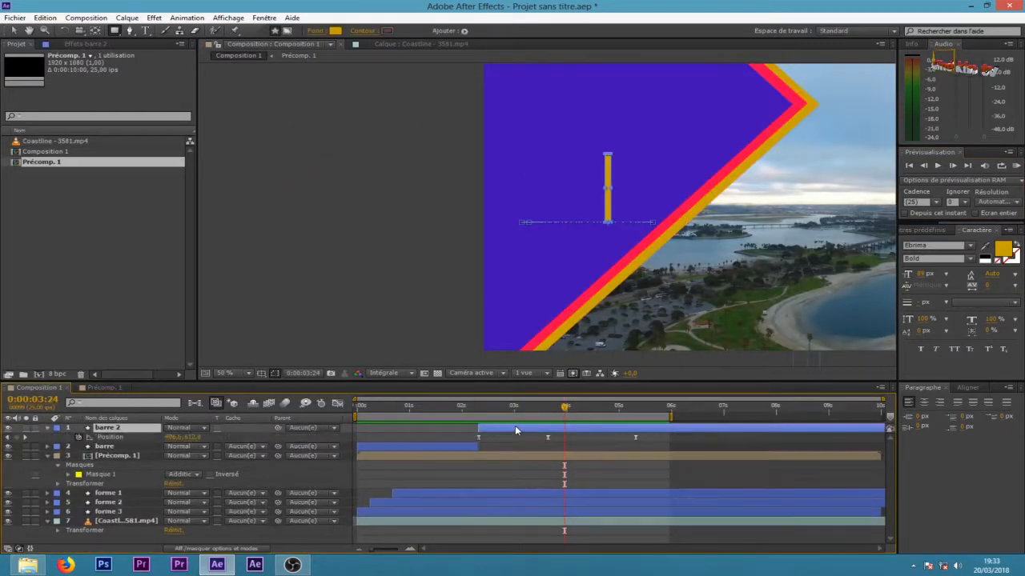
pyautogui.moveTo(662, 438); pyautogui.dragTo(532, 444)
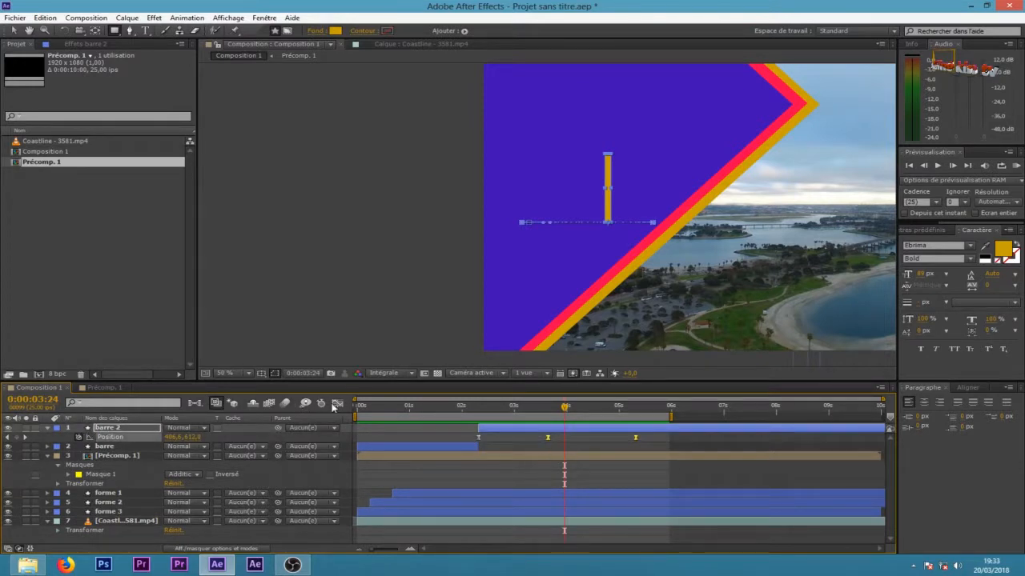
pyautogui.click(335, 404)
pyautogui.moveTo(652, 492); pyautogui.dragTo(594, 517)
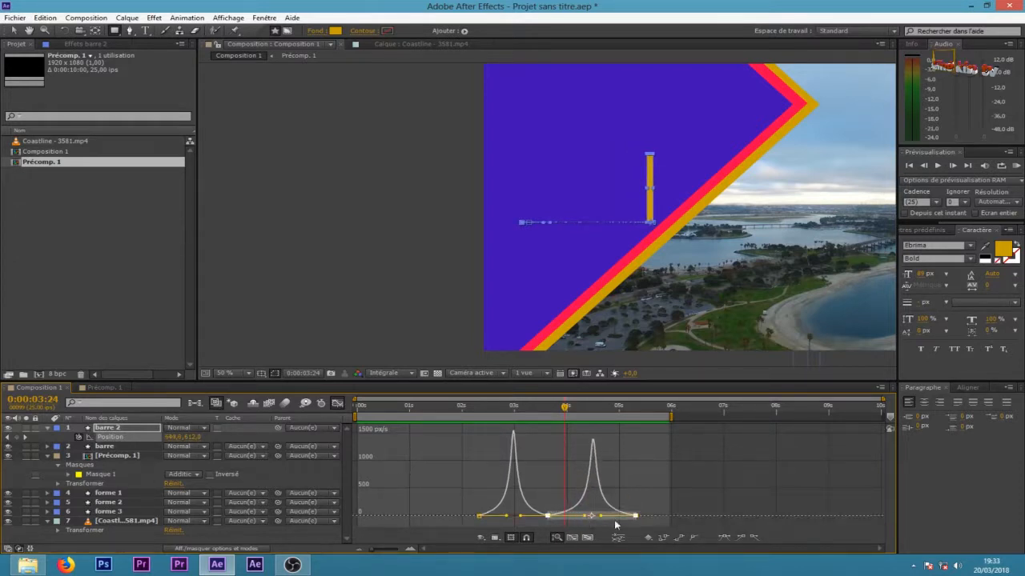
pyautogui.click(337, 403)
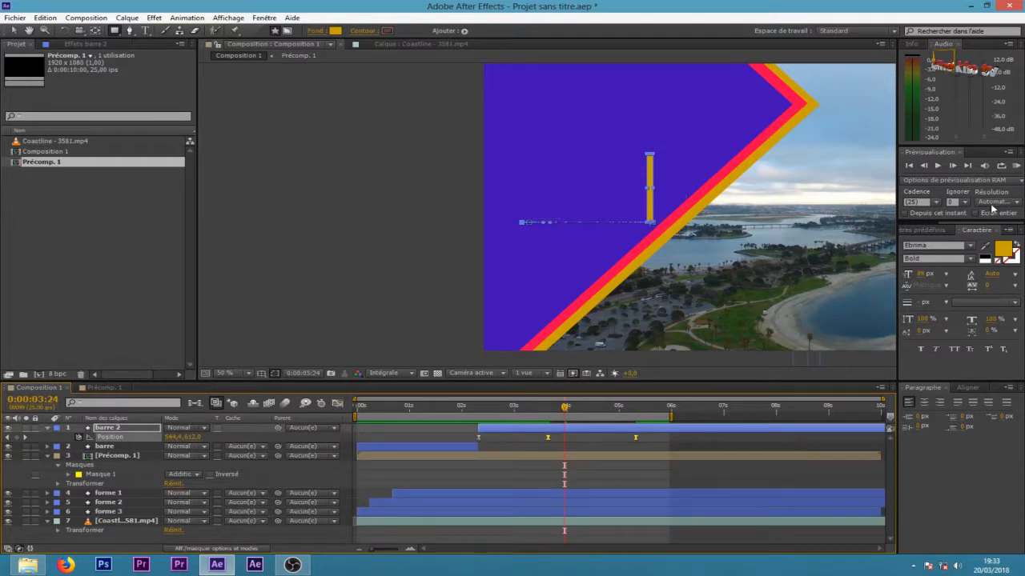
# Step: Retime barre 2's second Position keyframe to about 0:00:03:14 and its last to about 0:00:04:16, previewing the sweep against the texts
pyautogui.click(1016, 165)
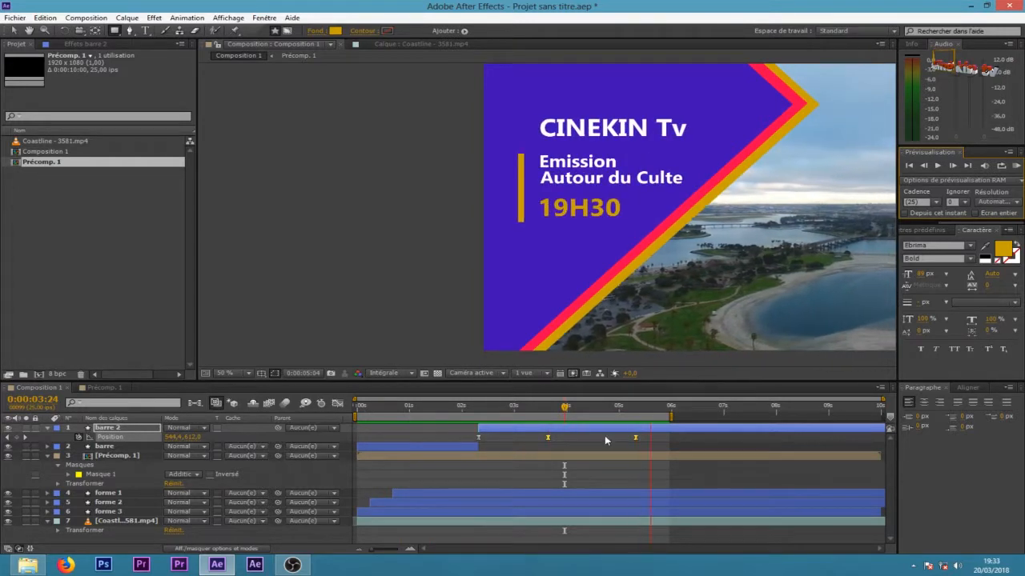
pyautogui.moveTo(636, 438); pyautogui.dragTo(619, 446)
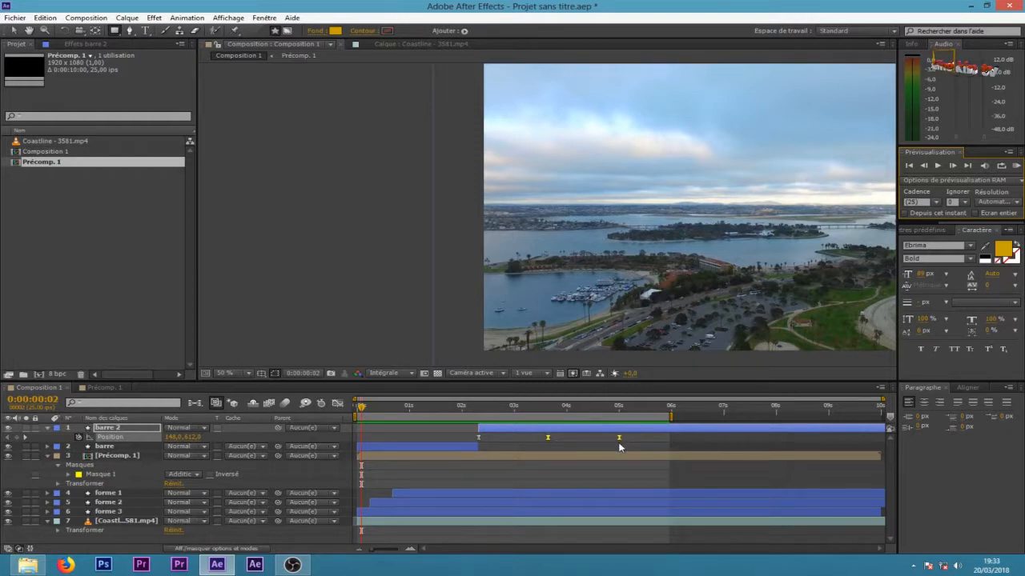
pyautogui.click(1016, 167)
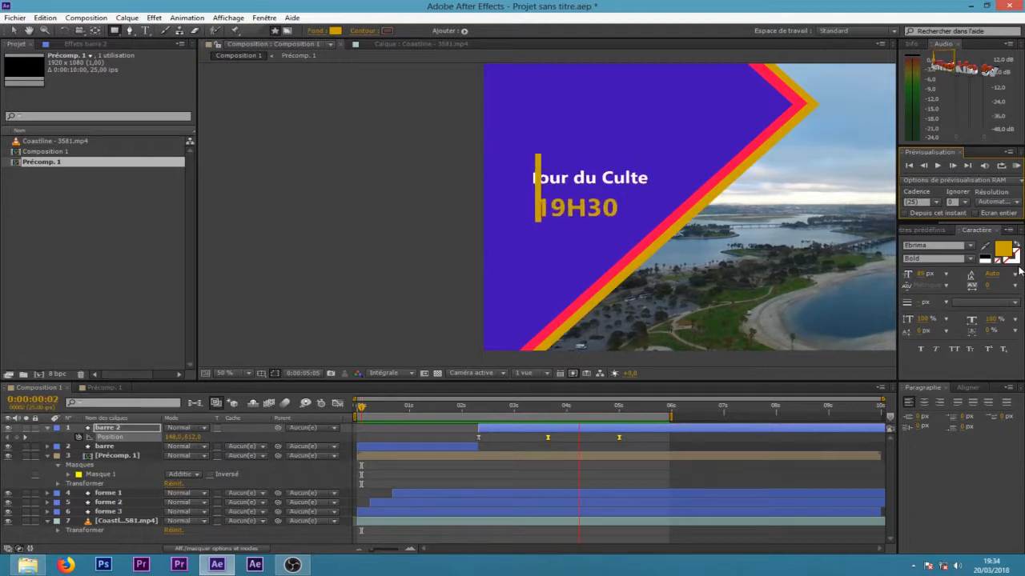
pyautogui.click(619, 438)
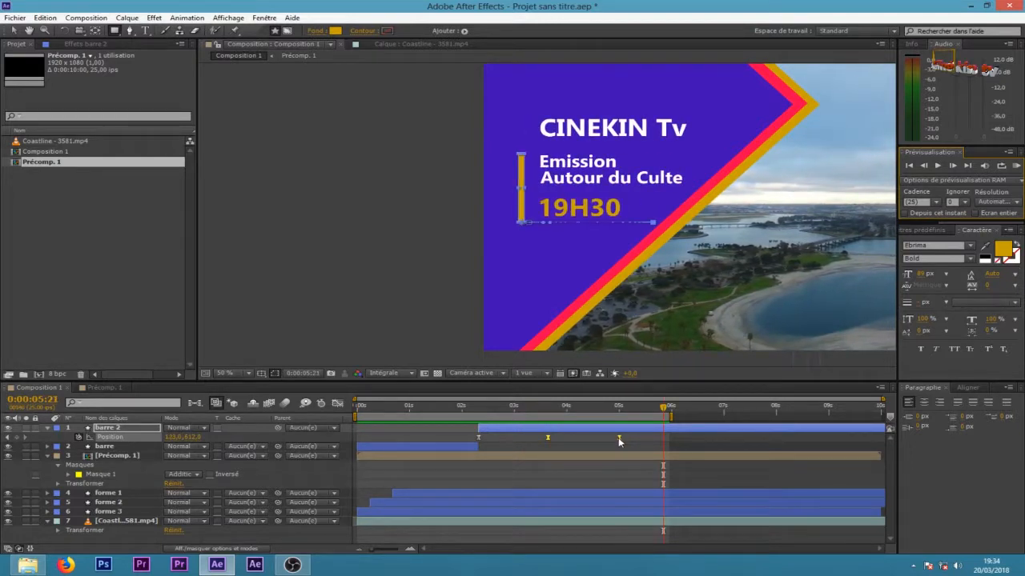
pyautogui.moveTo(602, 440); pyautogui.dragTo(615, 441)
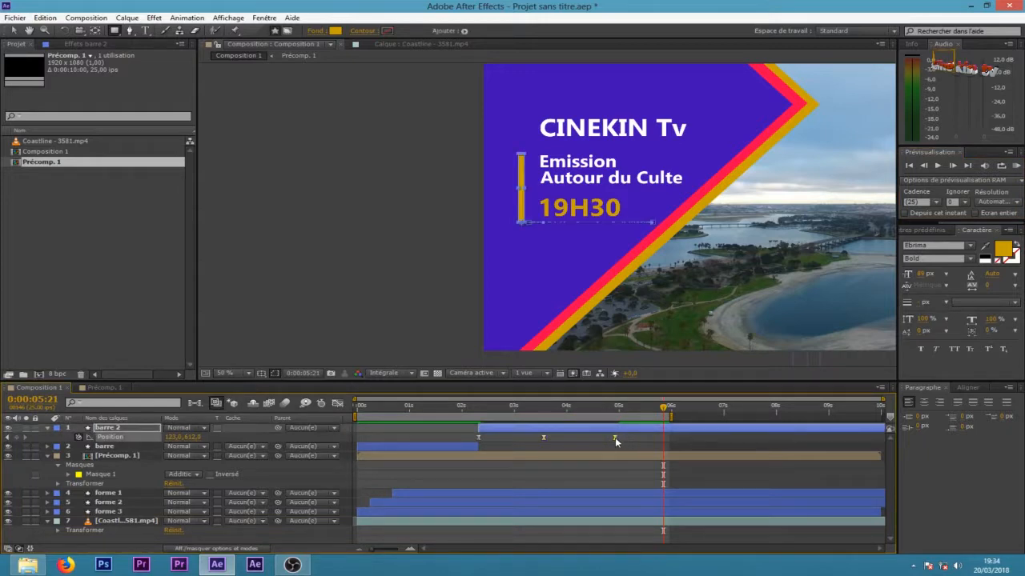
pyautogui.press('super')
pyautogui.click(147, 490)
pyautogui.click(1015, 165)
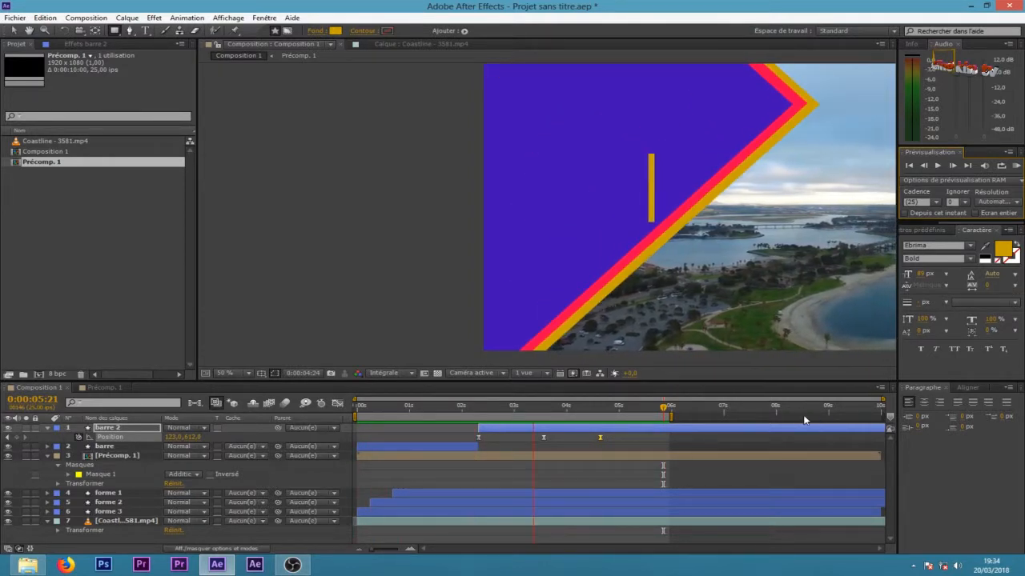
pyautogui.press('space')
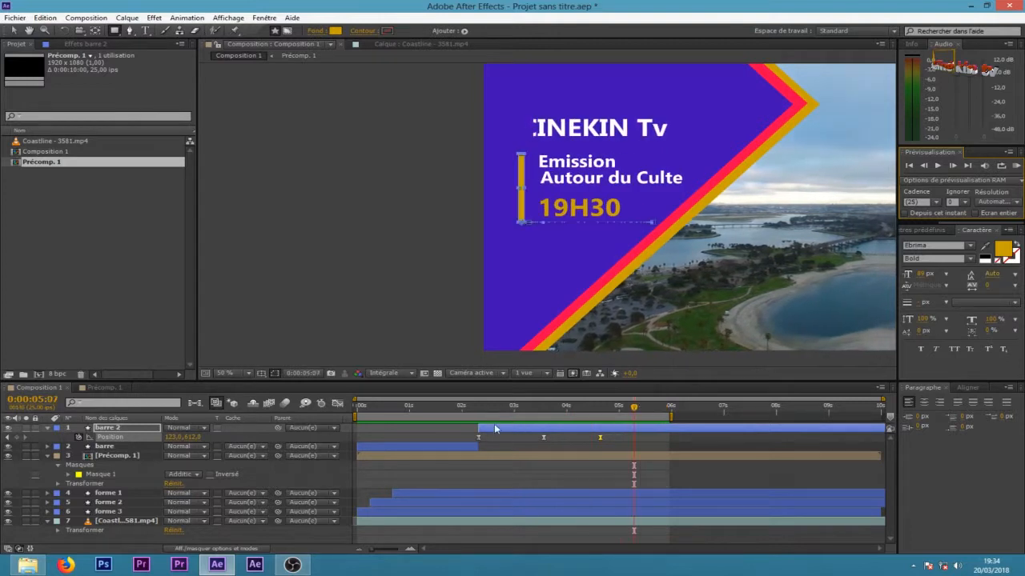
# Step: Bring the full frame into view, preview the finished announcement and scrub through the text reveal to 0:00:05:11
pyautogui.click(242, 373)
pyautogui.click(237, 173)
pyautogui.scroll(-1, 571, 212)
pyautogui.scroll(1, 584, 212)
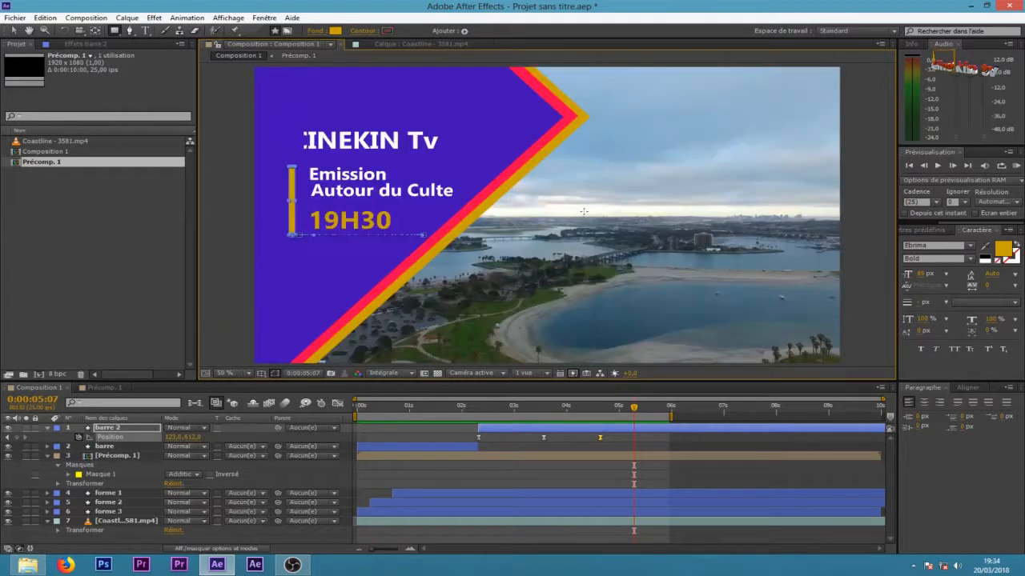
pyautogui.click(1017, 165)
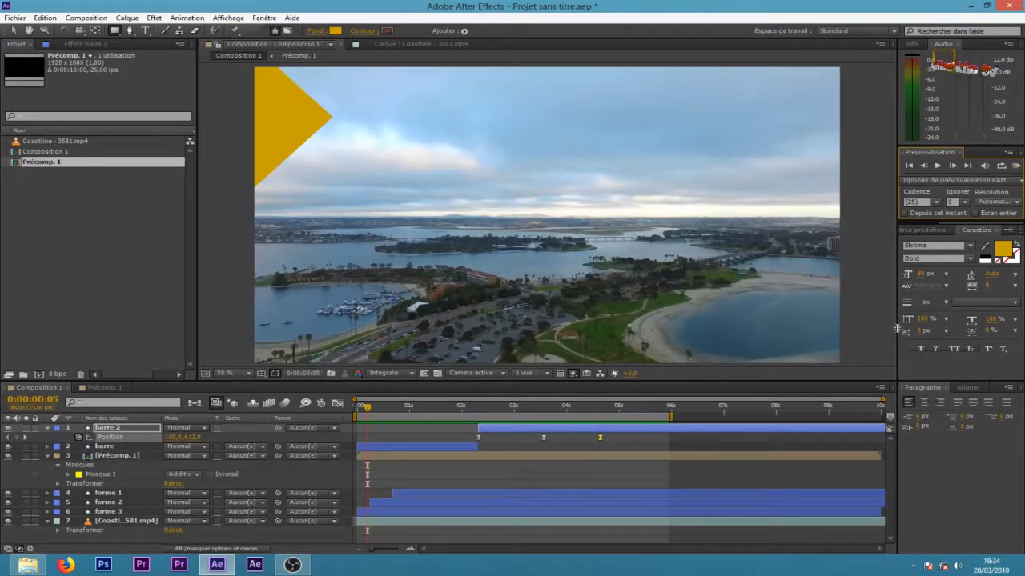
pyautogui.click(521, 407)
pyautogui.moveTo(529, 412); pyautogui.dragTo(643, 415)
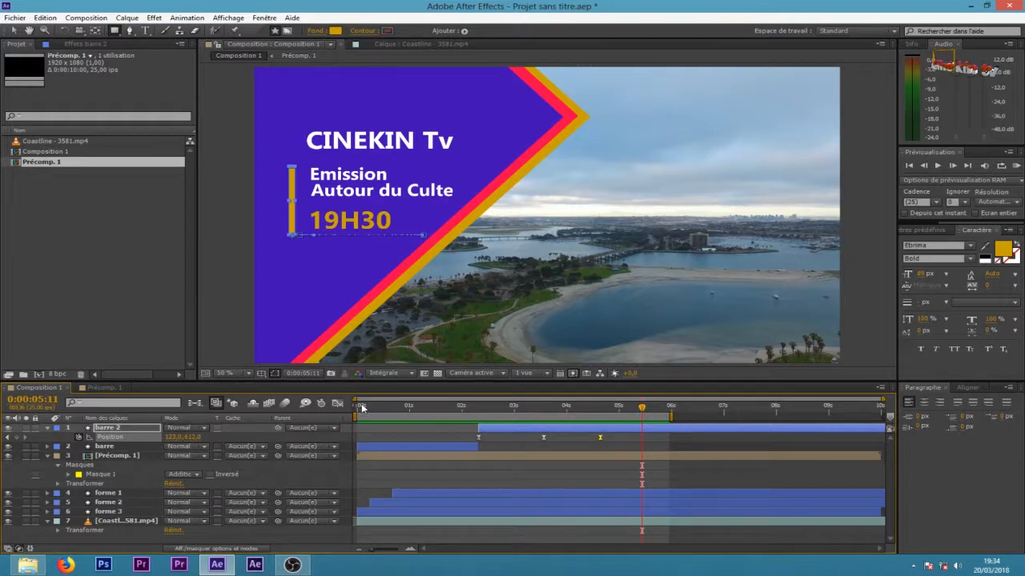
pyautogui.moveTo(294, 566)
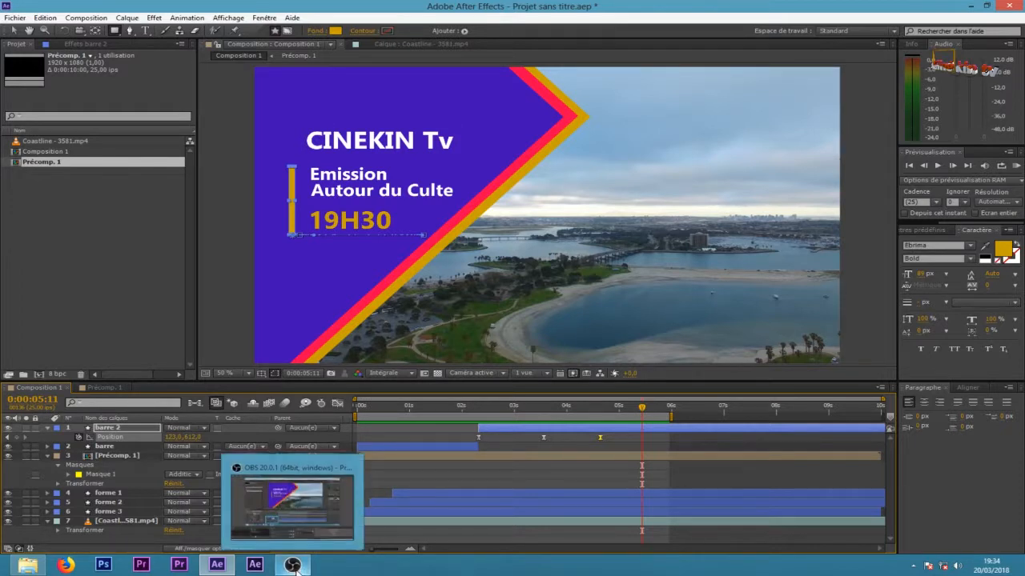